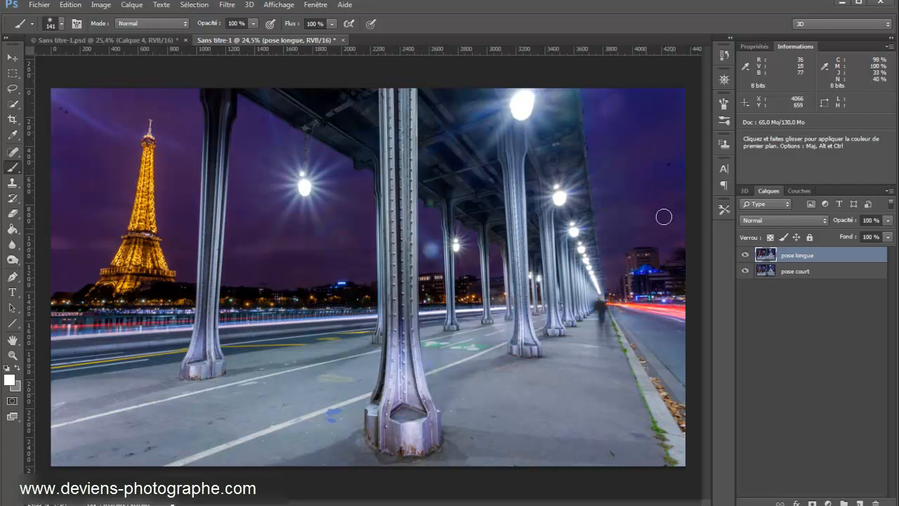
Step: Compare the two exposures by hiding and showing the pose longue layer
left_click(744, 257)
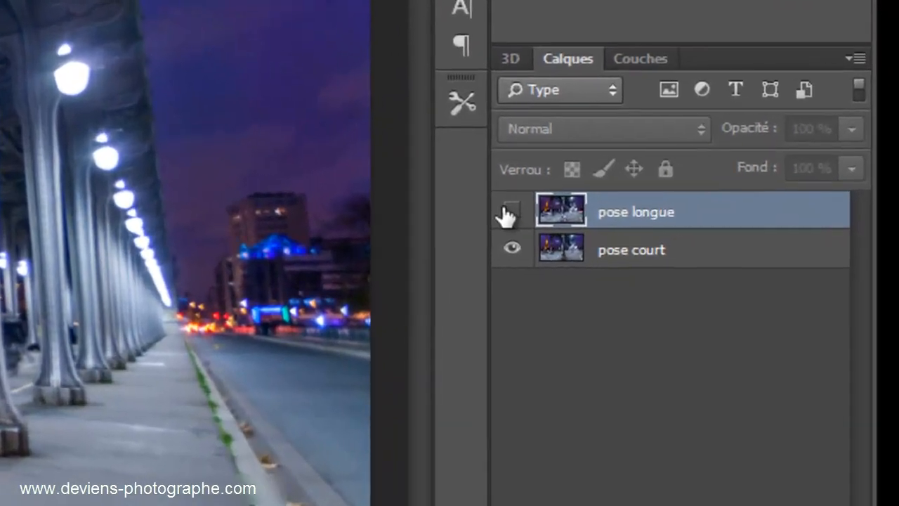
left_click(746, 254)
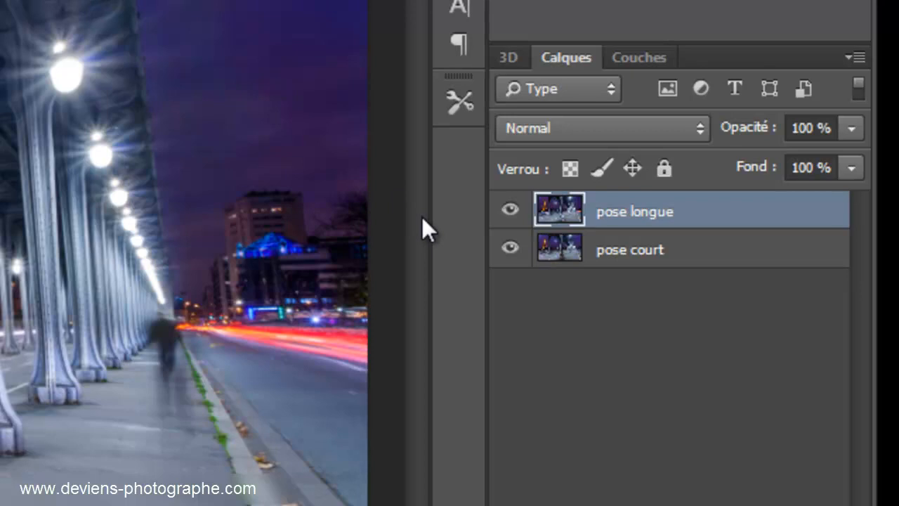
left_click(509, 214)
left_click(509, 213)
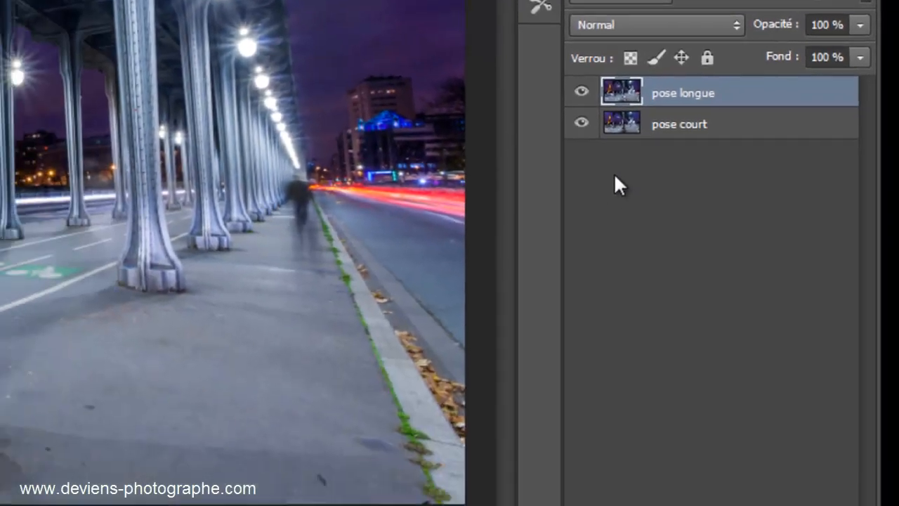
Step: Add a layer mask to pose longue and paint it black with a 0% hardness brush over the red light trails on the road
left_click(728, 494)
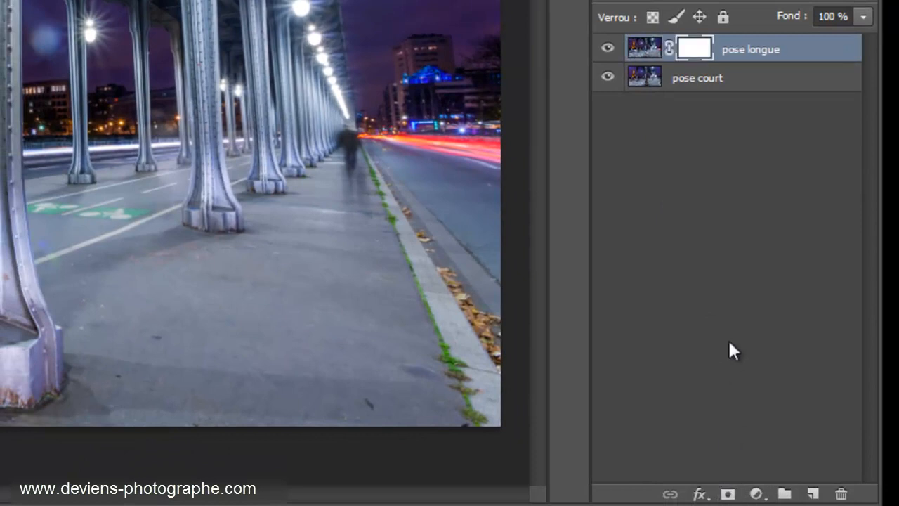
scroll(475, 161, "up", 4)
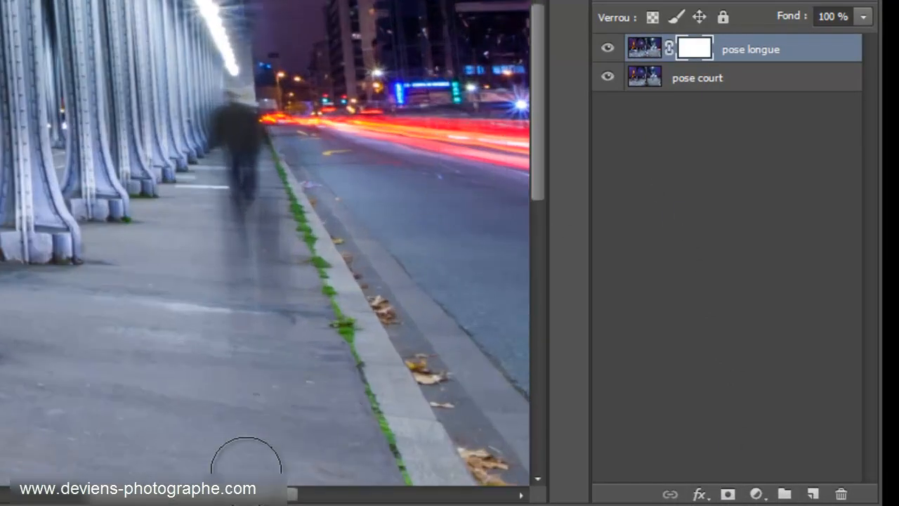
left_click_drag(231, 495, 289, 495)
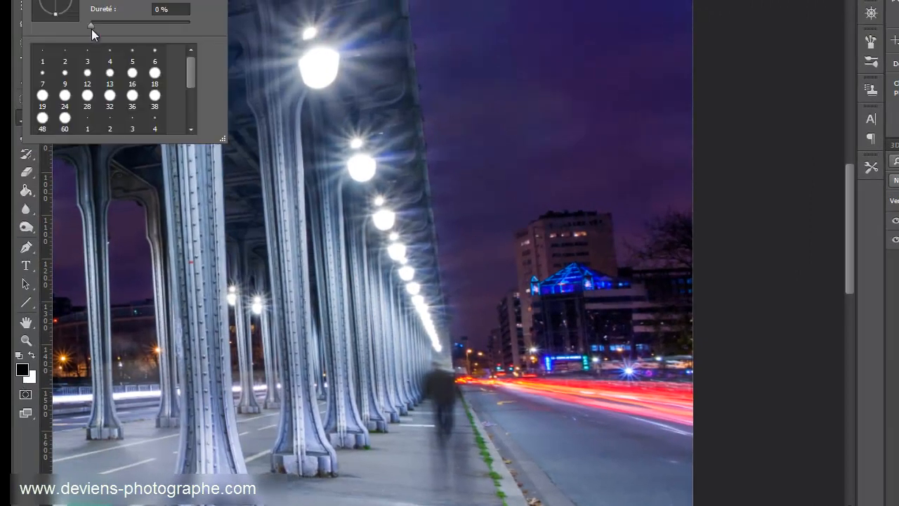
left_click(89, 24)
key("Return")
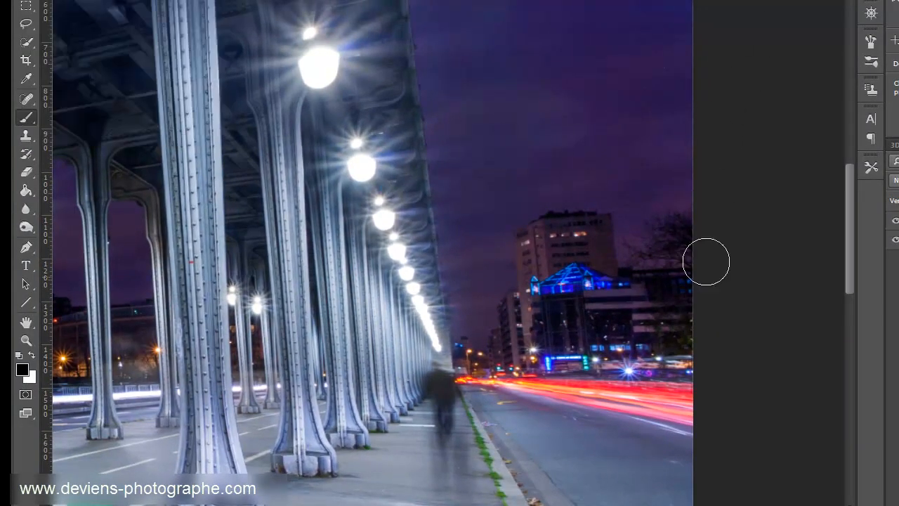
mouse_move(623, 426)
left_mouse_down()
mouse_move(681, 425)
mouse_move(648, 387)
mouse_move(635, 403)
mouse_move(547, 387)
mouse_move(531, 393)
mouse_move(488, 381)
left_mouse_up()
mouse_move(689, 482)
left_mouse_down()
mouse_move(679, 426)
mouse_move(646, 361)
left_mouse_up()
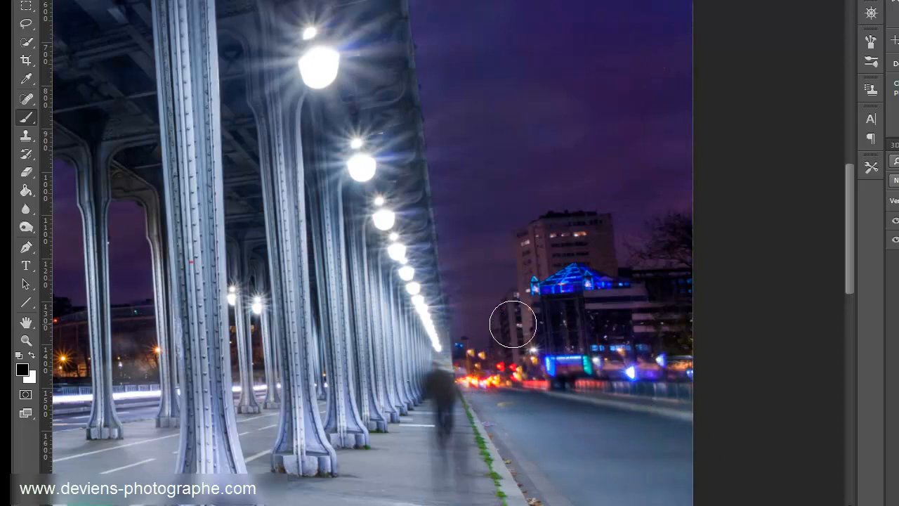
Step: Paint the mask black over the sky beside the bridge, covering the dark spot, the flare and the area above the buildings
scroll(522, 322, "up", 3)
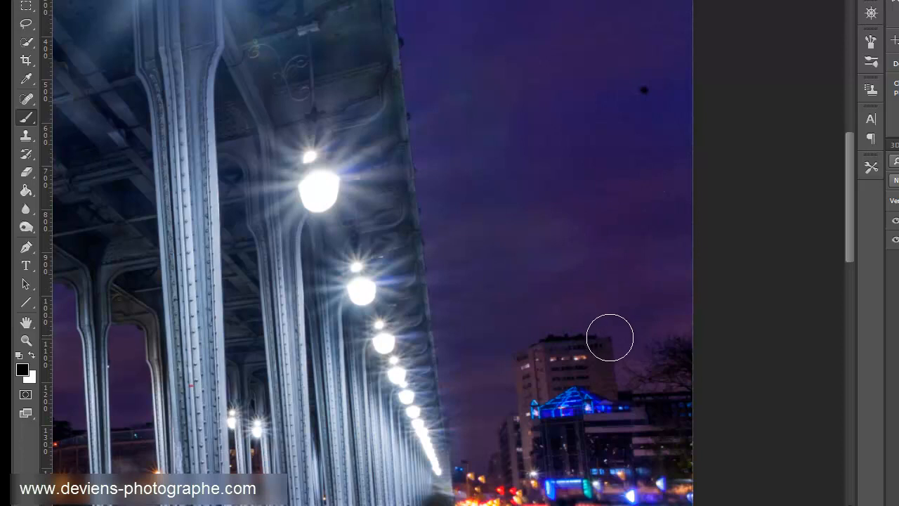
scroll(593, 291, "up", 5)
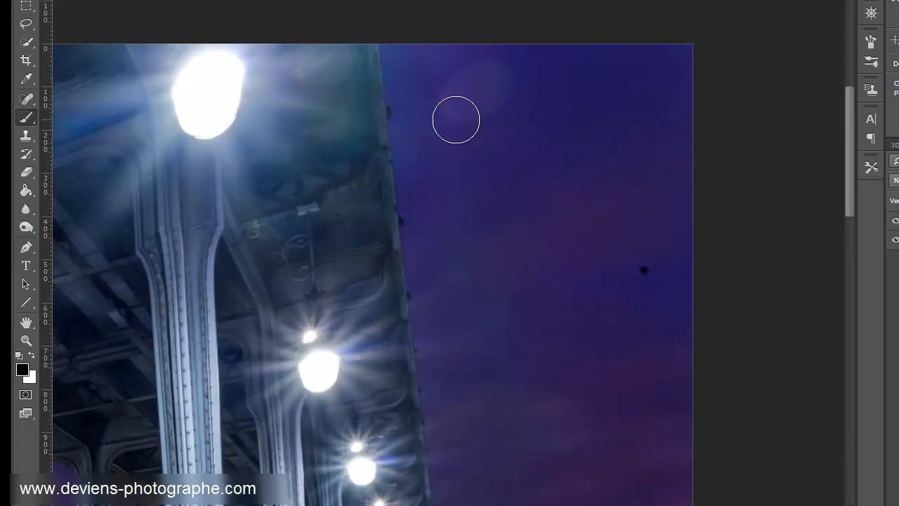
scroll(503, 197, "down", 3)
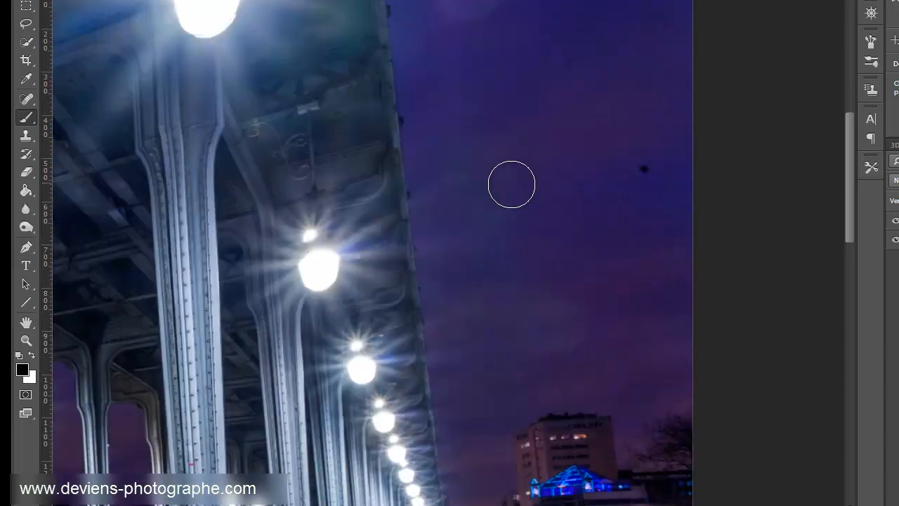
scroll(580, 187, "up", 3)
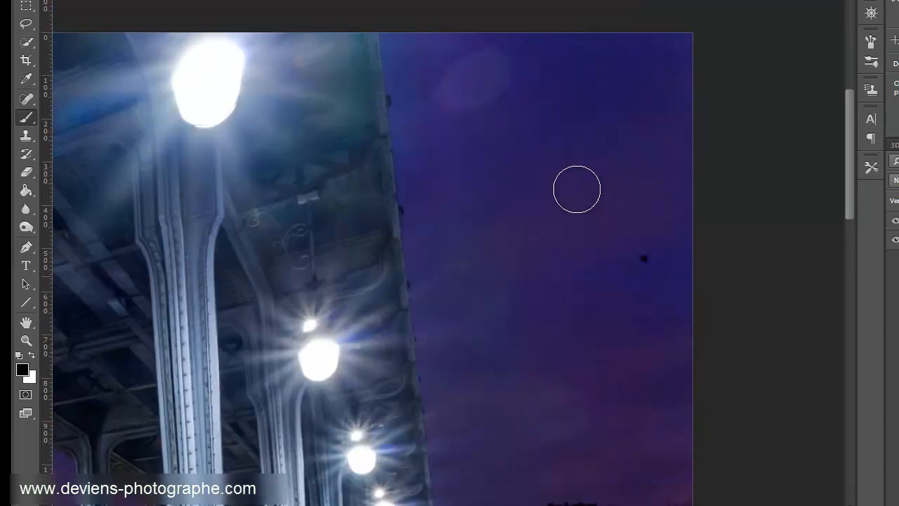
mouse_move(468, 43)
left_mouse_down()
mouse_move(526, 45)
mouse_move(631, 110)
mouse_move(639, 64)
mouse_move(744, 96)
mouse_move(739, 171)
mouse_move(618, 121)
mouse_move(711, 251)
mouse_move(748, 224)
mouse_move(687, 291)
mouse_move(585, 163)
mouse_move(655, 300)
mouse_move(533, 138)
mouse_move(447, 98)
mouse_move(426, 60)
mouse_move(409, 73)
mouse_move(416, 176)
mouse_move(447, 291)
mouse_move(439, 164)
mouse_move(479, 231)
mouse_move(498, 225)
mouse_move(585, 263)
mouse_move(620, 352)
mouse_move(659, 282)
mouse_move(675, 302)
mouse_move(652, 278)
left_mouse_up()
scroll(520, 197, "down", 5)
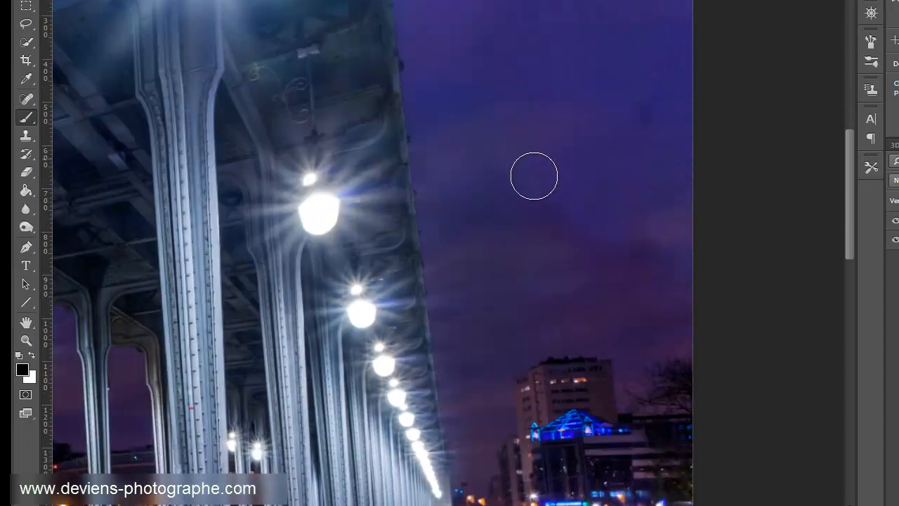
mouse_move(612, 271)
left_mouse_down()
mouse_move(554, 193)
mouse_move(550, 252)
mouse_move(530, 258)
mouse_move(463, 199)
left_mouse_up()
mouse_move(463, 281)
left_mouse_down()
mouse_move(488, 374)
mouse_move(469, 334)
mouse_move(471, 424)
left_mouse_up()
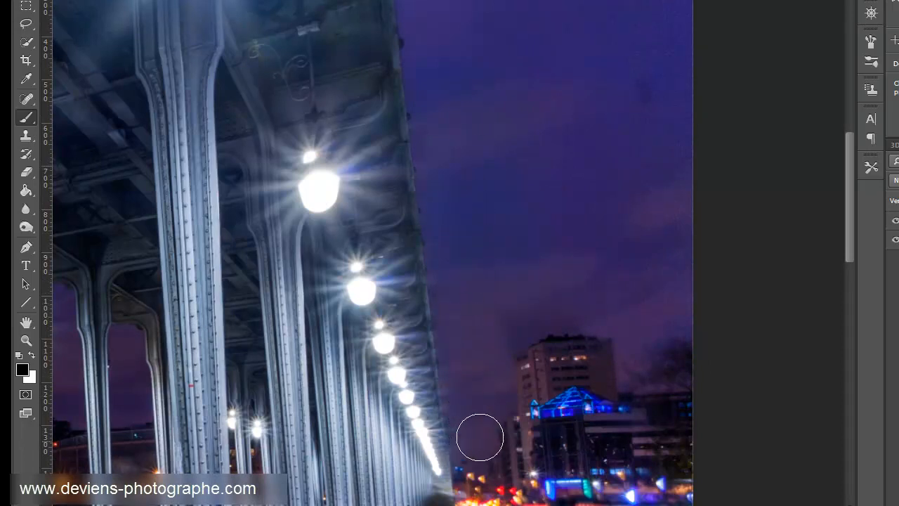
mouse_move(509, 335)
left_mouse_down()
mouse_move(522, 318)
mouse_move(543, 312)
left_mouse_up()
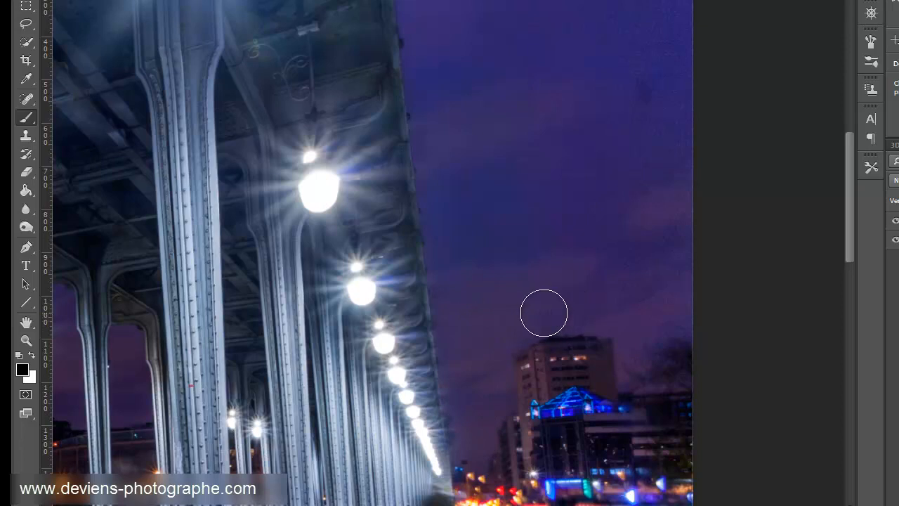
Step: Paint the mask black over the blurred pedestrian on the pavement to remove the figure
scroll(682, 352, "down", 4)
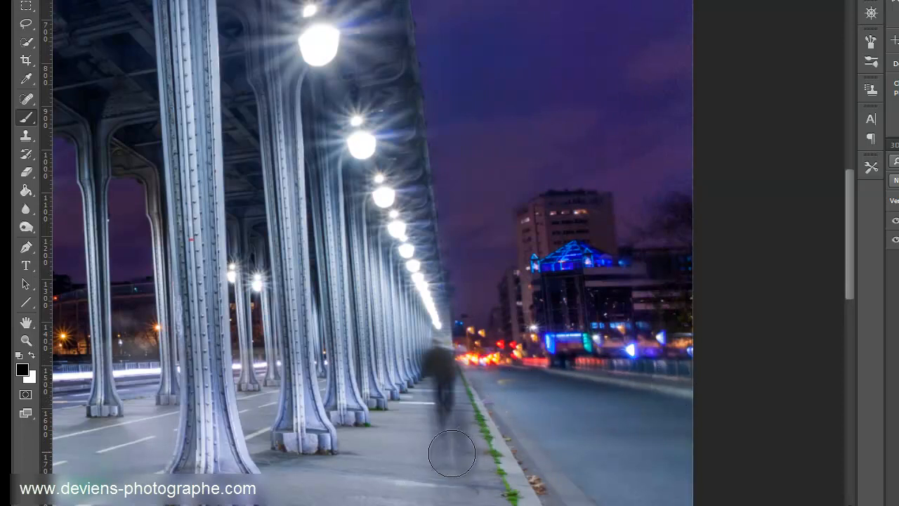
mouse_move(451, 458)
left_mouse_down()
mouse_move(468, 475)
mouse_move(448, 367)
mouse_move(440, 366)
mouse_move(449, 408)
left_mouse_up()
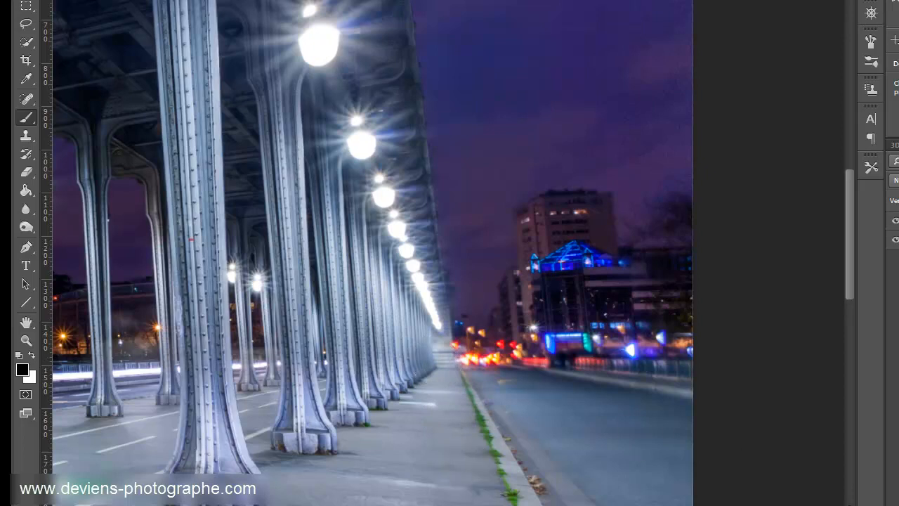
scroll(492, 313, "up", 3)
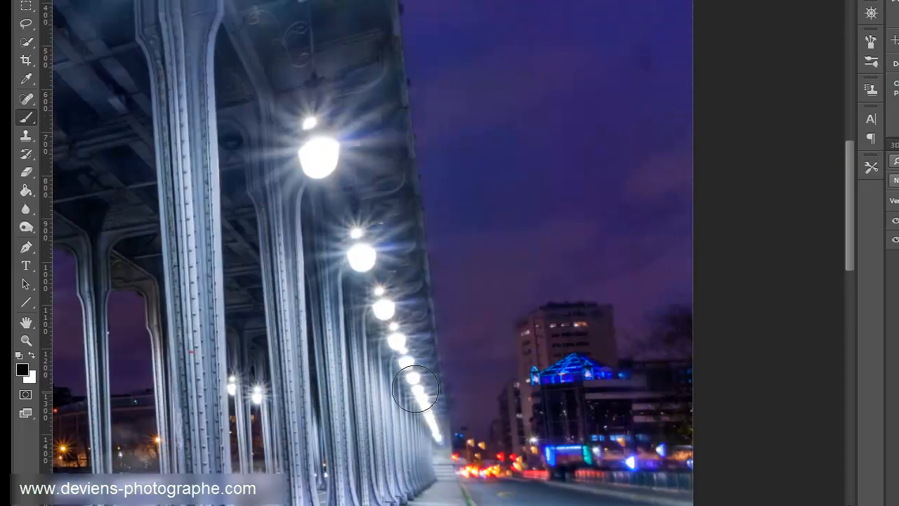
scroll(401, 316, "down", 4)
key("super")
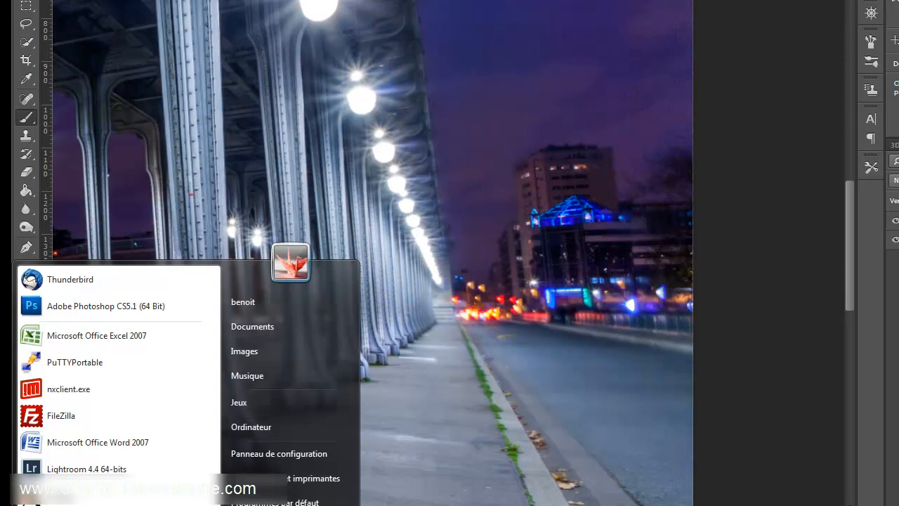
key("super")
Step: Examine the far end of the pillars up close with pose longue hidden and shown, and review the whole image
scroll(401, 299, "up", 6)
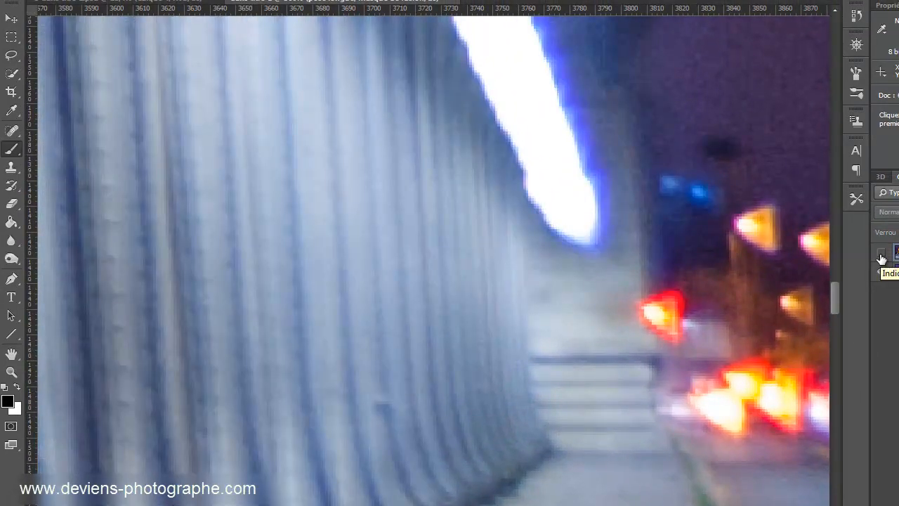
left_click(881, 257)
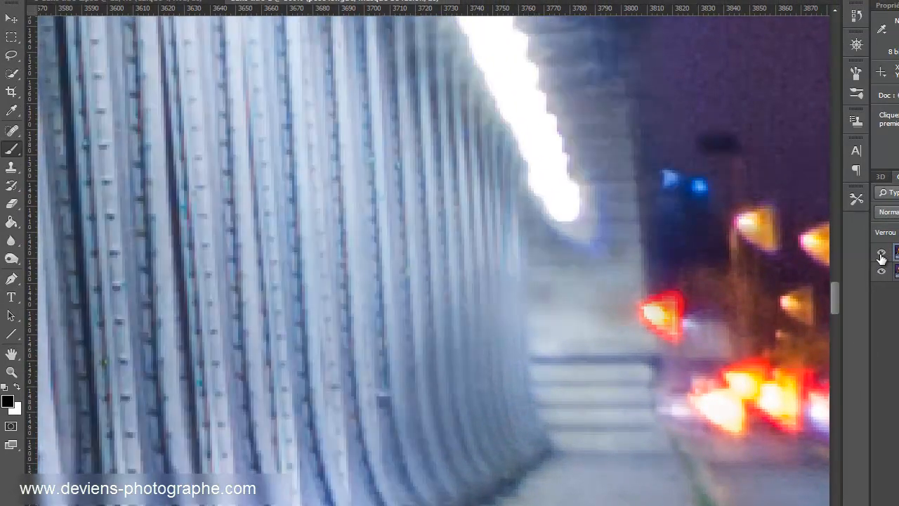
left_click(881, 257)
left_click(881, 256)
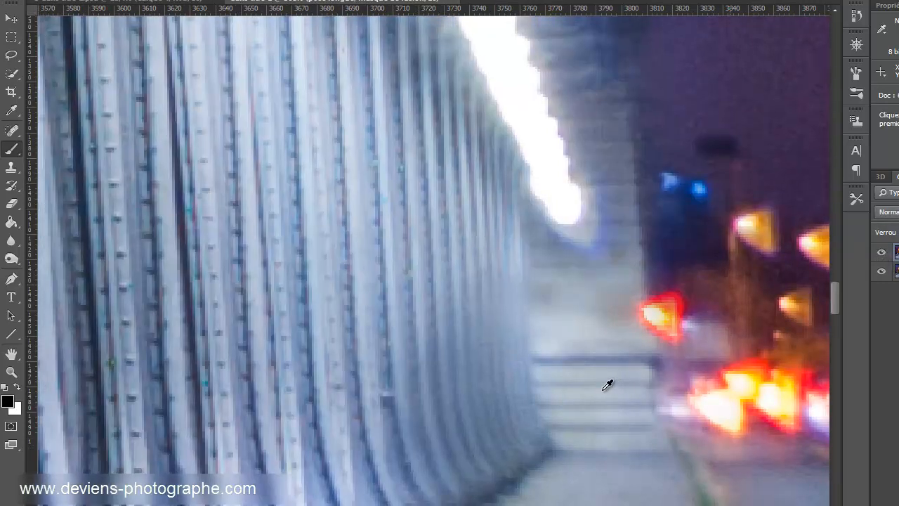
scroll(603, 379, "down", 3)
scroll(596, 377, "up", 2)
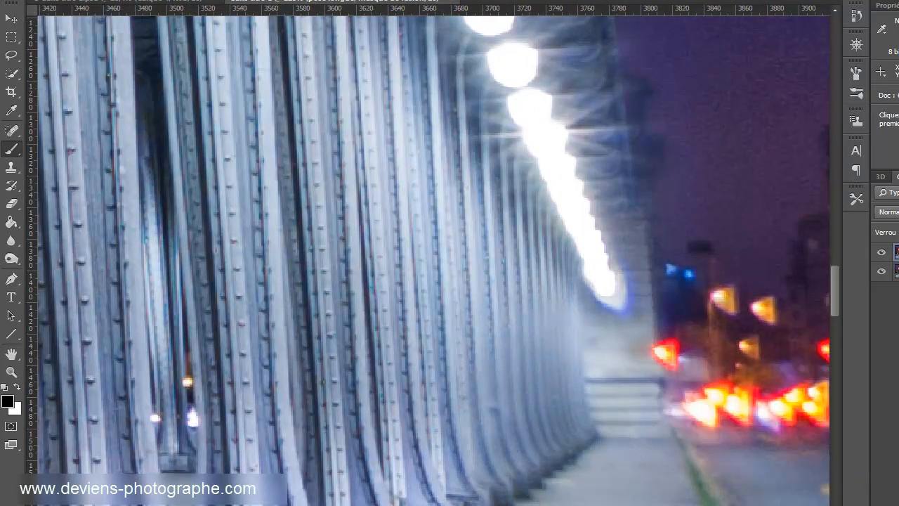
scroll(675, 301, "down", 10)
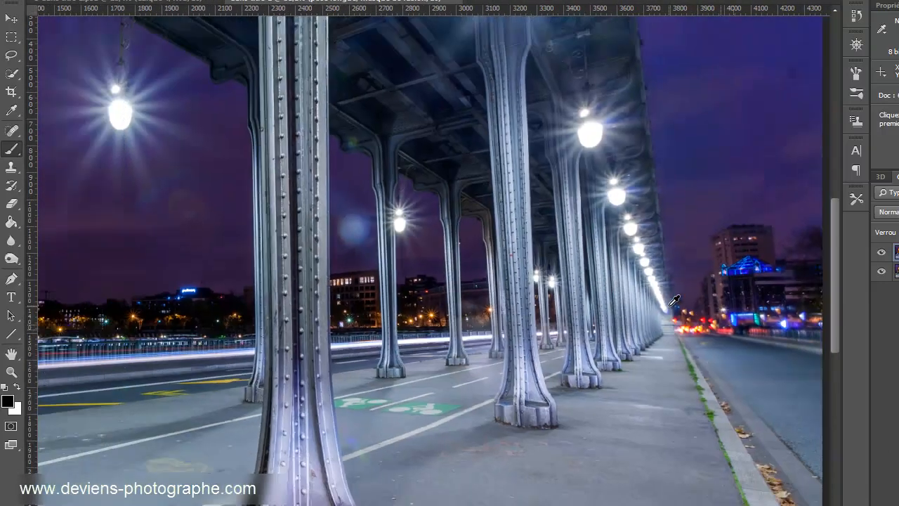
scroll(675, 300, "down", 3)
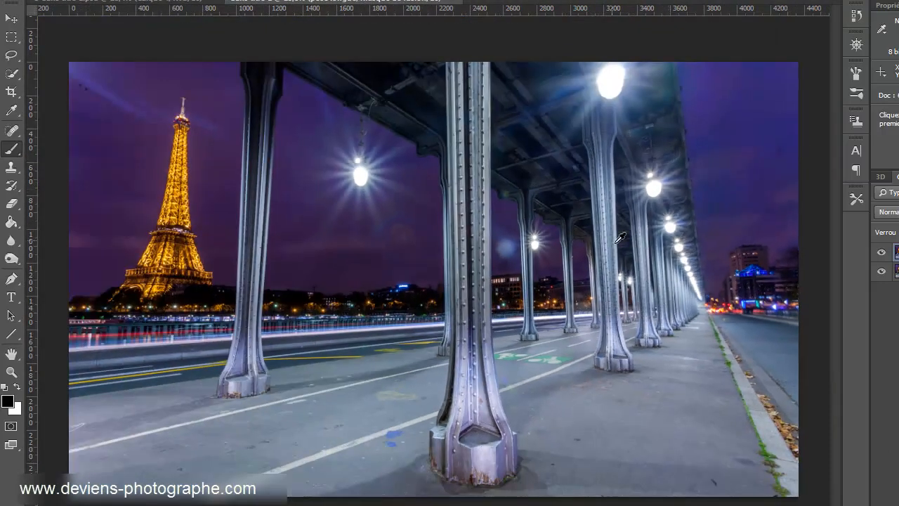
Step: Paint the mask black over the two lens flare spots in the sky on either side of the central pillar
scroll(604, 221, "up", 1)
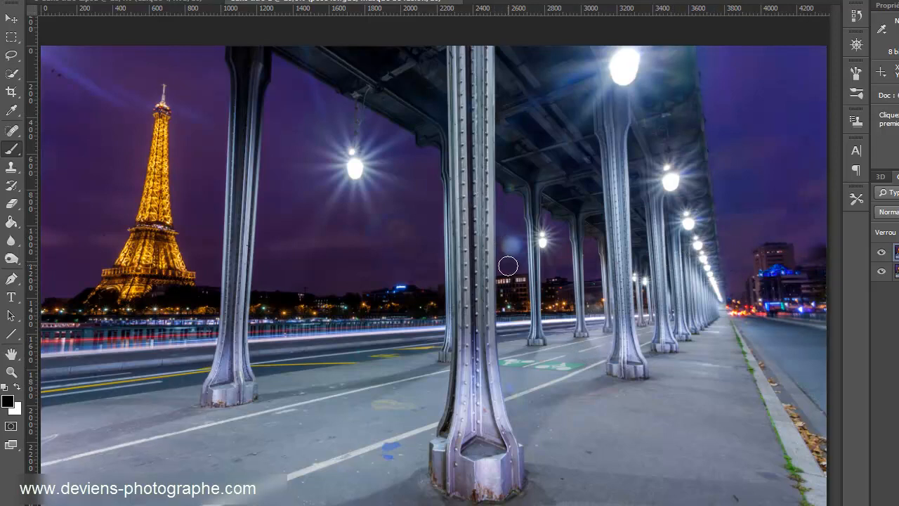
scroll(508, 266, "up", 4)
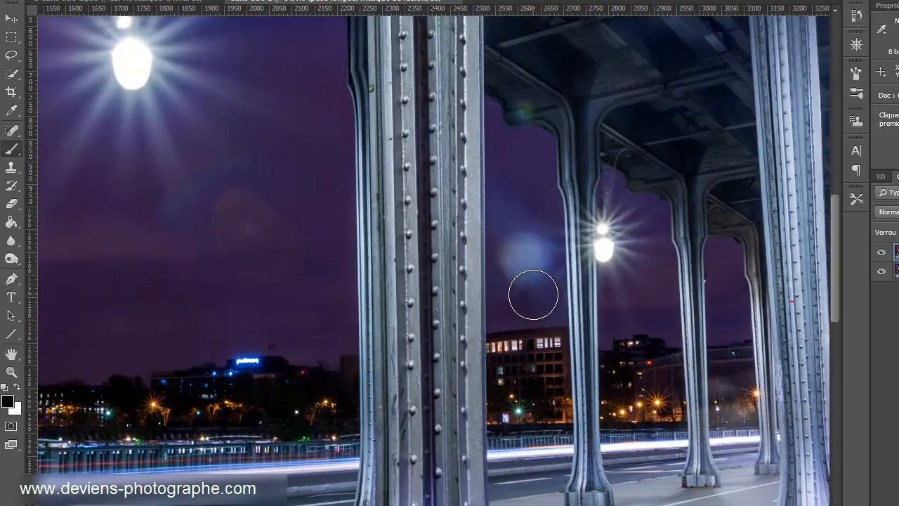
mouse_move(506, 295)
left_mouse_down()
mouse_move(517, 247)
mouse_move(526, 282)
mouse_move(538, 258)
left_mouse_up()
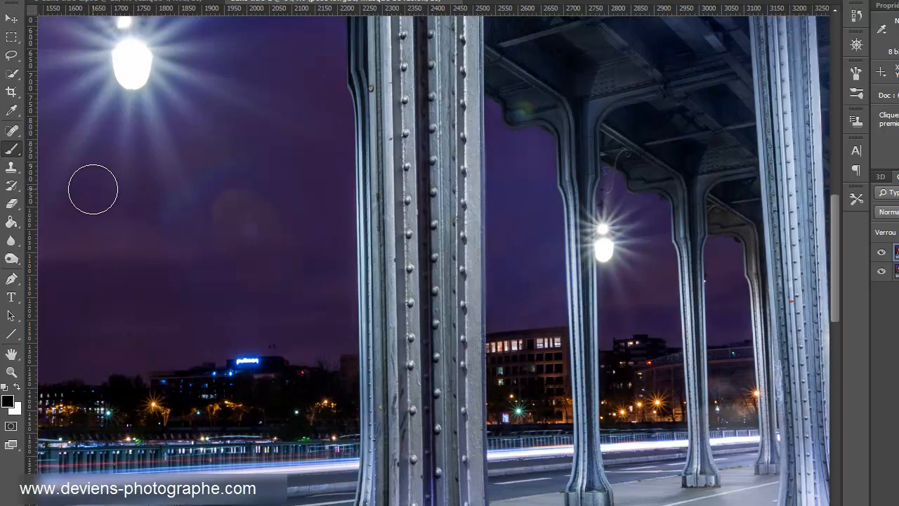
mouse_move(236, 218)
left_mouse_down()
mouse_move(242, 273)
mouse_move(232, 222)
mouse_move(198, 216)
mouse_move(237, 227)
left_mouse_up()
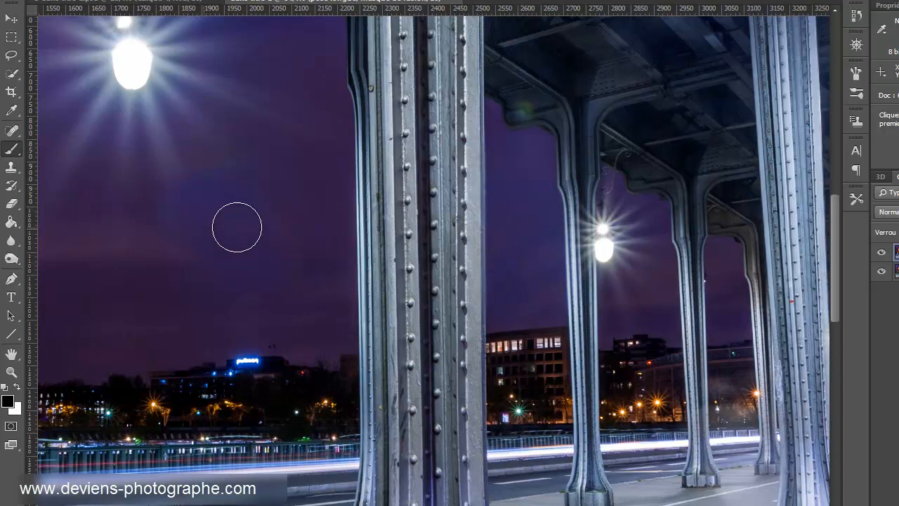
Step: Enlarge the soft brush to 536 px and paint the mask black over the sky around the hanging lamp near the Eiffel Tower
scroll(140, 267, "down", 5, "alt")
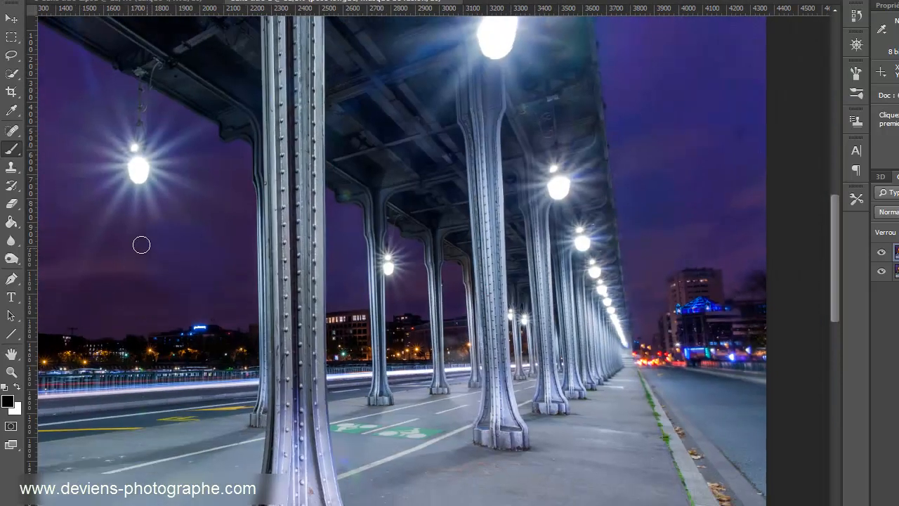
scroll(232, 267, "up", 4)
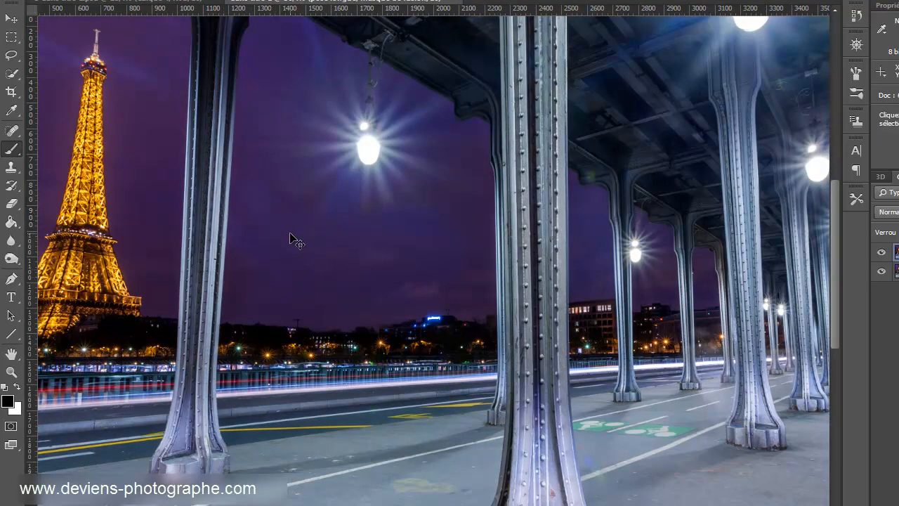
left_click_drag(315, 261, 350, 258)
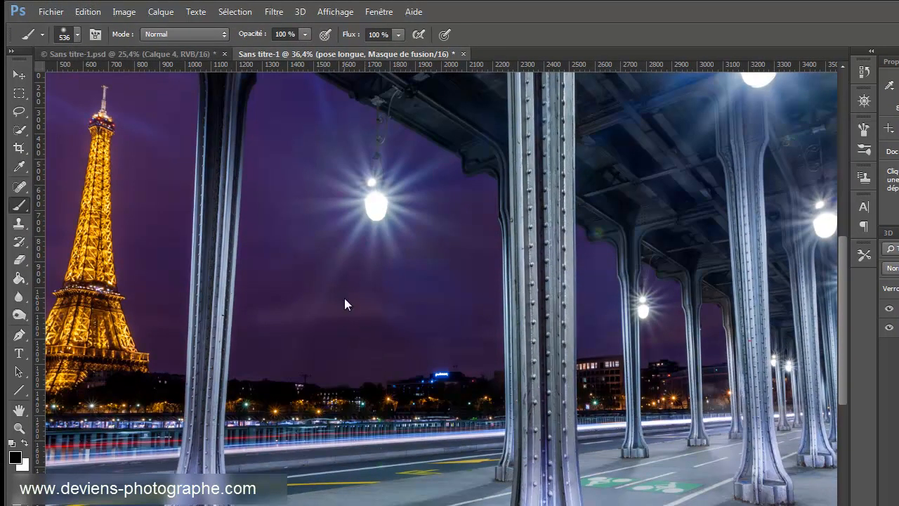
left_click_drag(344, 298, 344, 298)
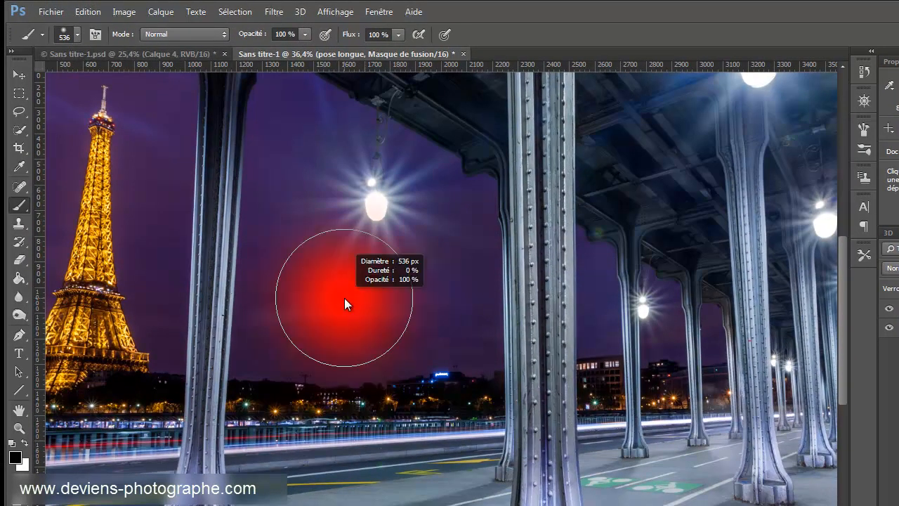
left_click_drag(344, 298, 345, 301)
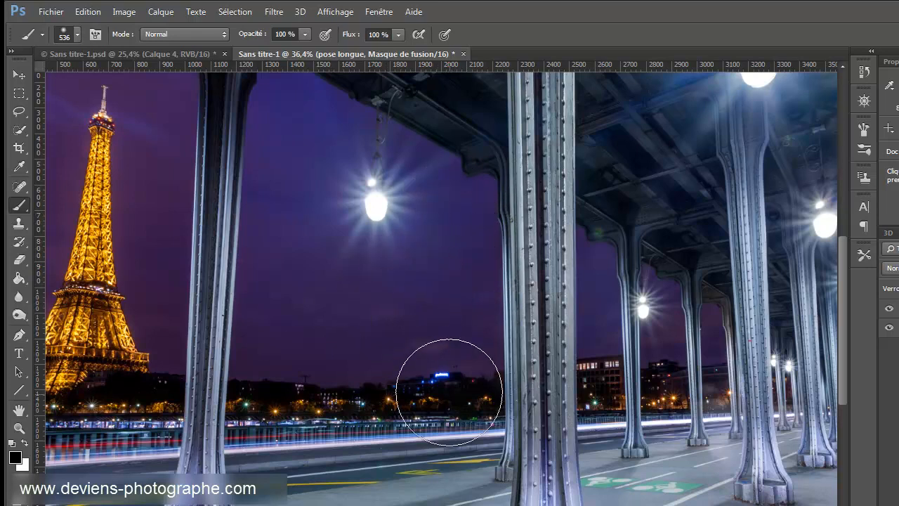
scroll(91, 372, "up", 2)
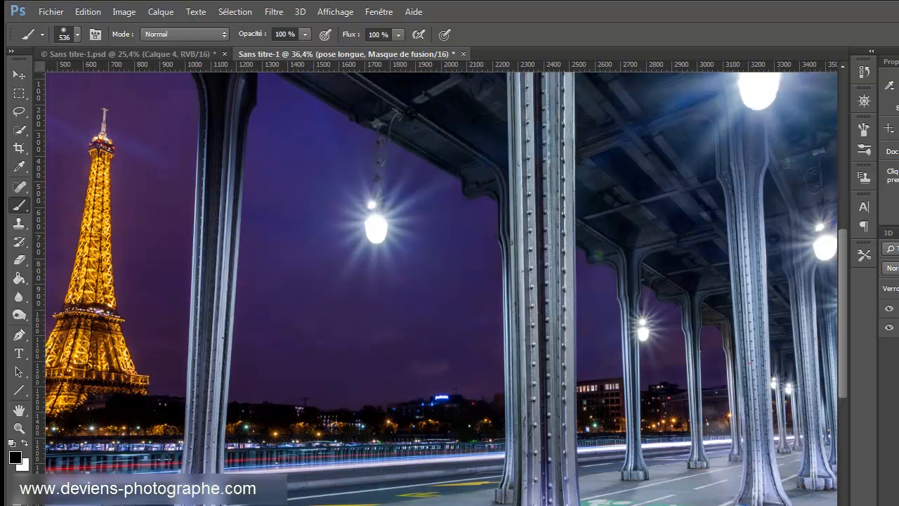
Step: Paint the mask black over the flare streak crossing the sky in the image's corner beside the top of the Eiffel Tower
scroll(311, 331, "left", 5)
scroll(321, 321, "up", 4)
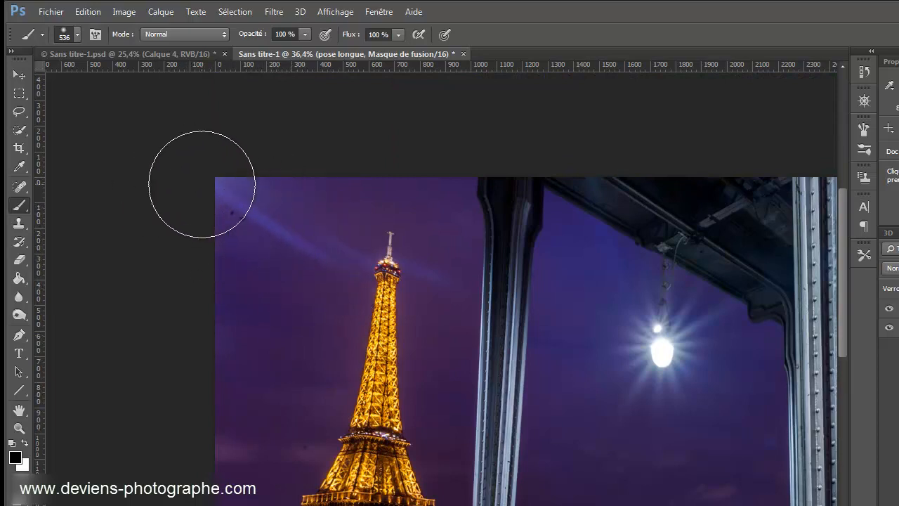
left_click_drag(251, 201, 261, 211)
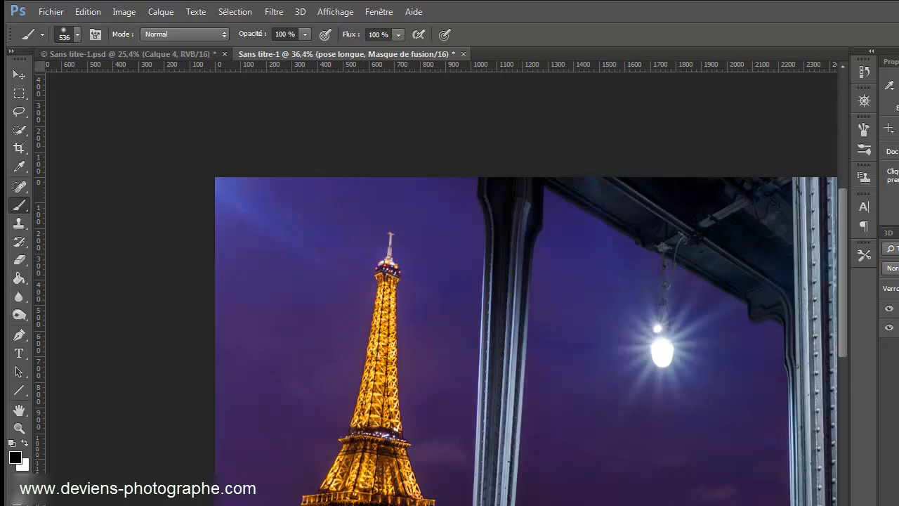
scroll(441, 341, "right", 6)
left_click_drag(523, 465, 465, 456)
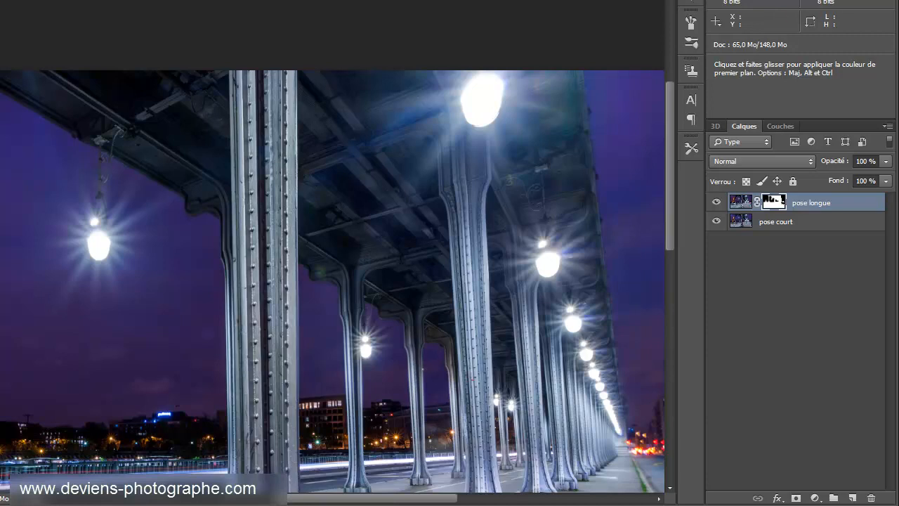
Step: Add a new empty layer above pose longue
scroll(425, 341, "down", 3)
scroll(432, 327, "down", 3)
scroll(439, 310, "up", 6)
key("v")
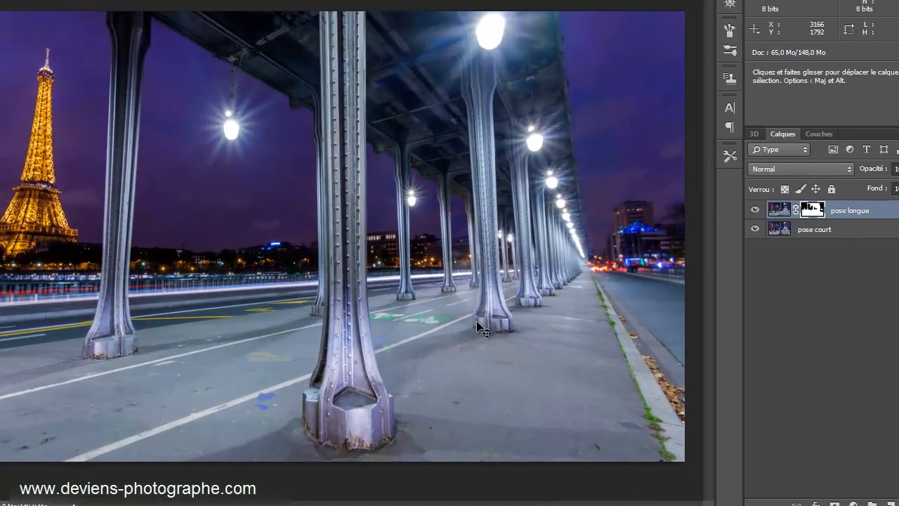
key("ctrl+0")
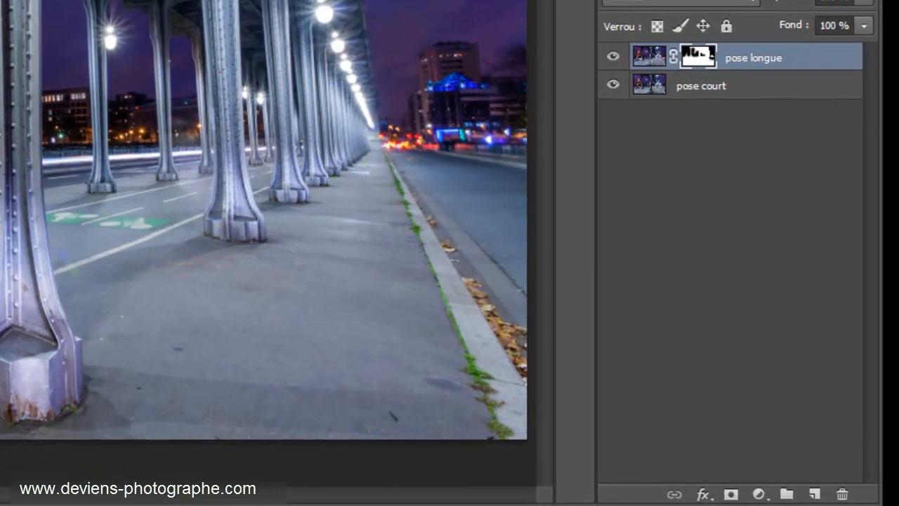
left_click(813, 494)
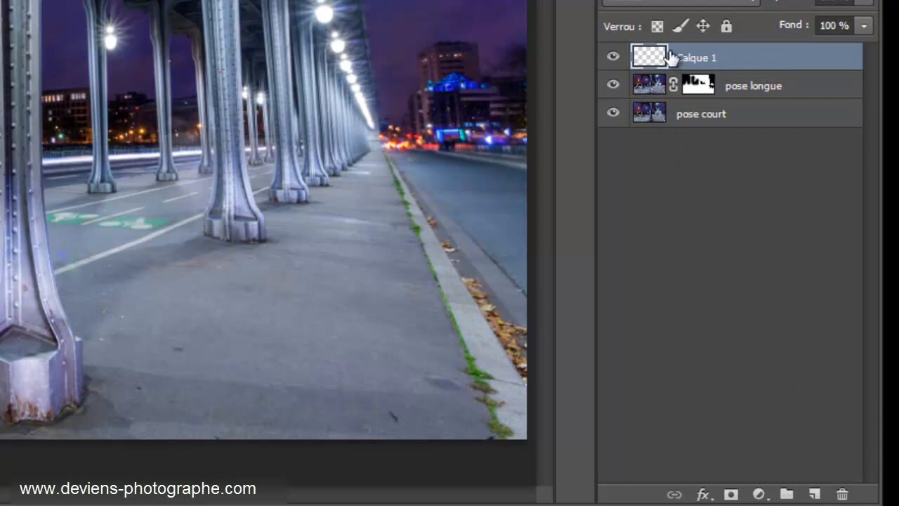
Step: On the pose longue mask, paint black over the light trails along the river railing, from the image edge to the central pillar
left_click(696, 95)
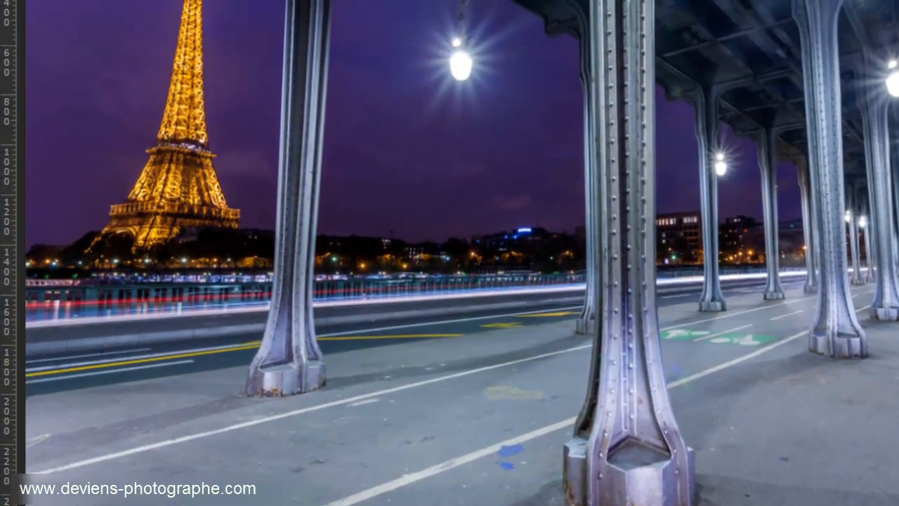
mouse_move(30, 338)
left_mouse_down()
mouse_move(52, 327)
mouse_move(56, 301)
mouse_move(119, 316)
mouse_move(162, 314)
mouse_move(163, 300)
mouse_move(210, 310)
mouse_move(251, 310)
left_mouse_up()
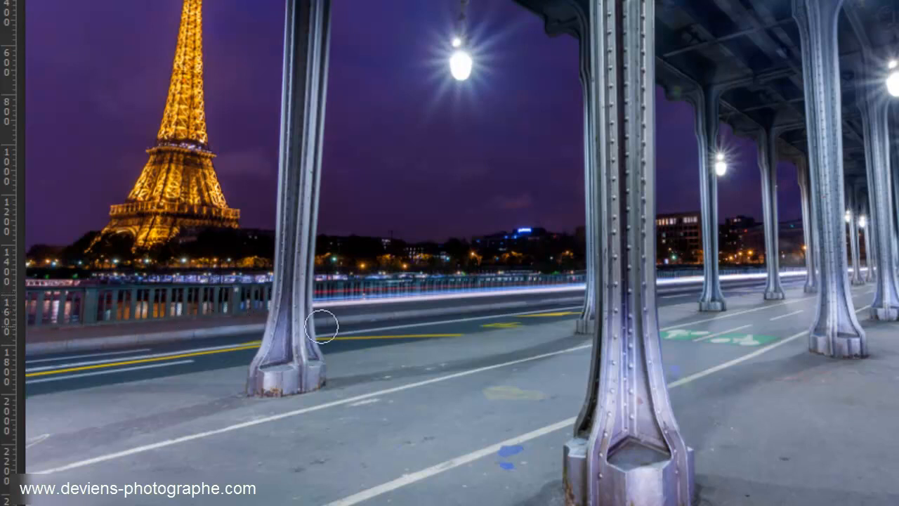
mouse_move(325, 301)
left_mouse_down()
mouse_move(430, 284)
mouse_move(575, 290)
left_mouse_up()
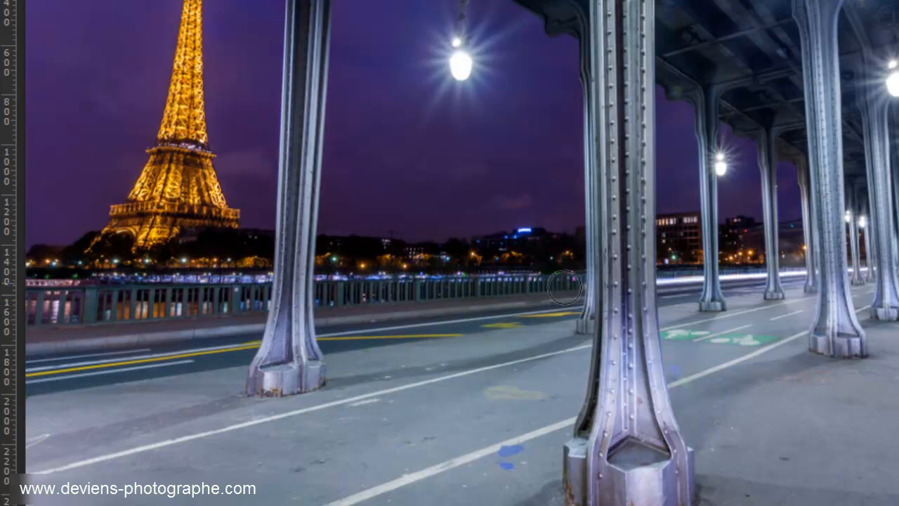
Step: Paint the mask black over the remaining light trails visible between the pillars beyond the central one
mouse_move(666, 274)
left_mouse_down()
mouse_move(689, 277)
mouse_move(673, 281)
left_mouse_up()
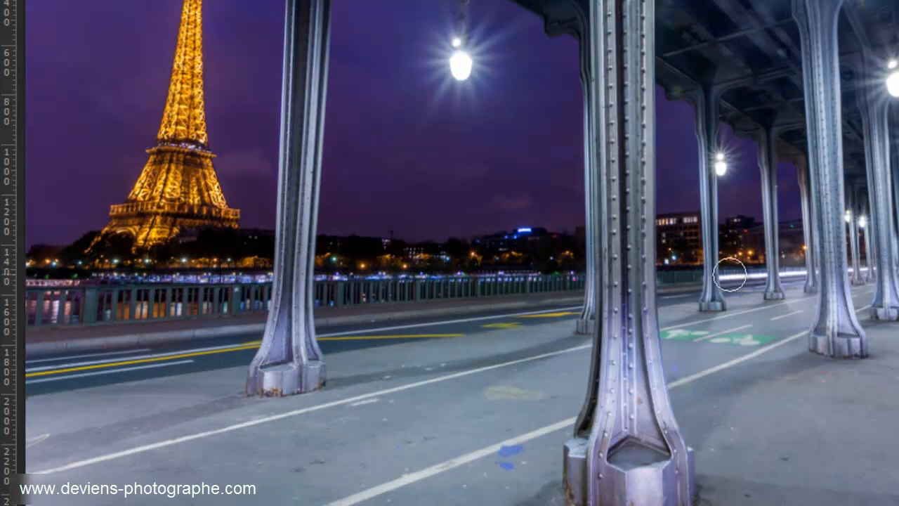
mouse_move(733, 279)
left_mouse_down()
mouse_move(758, 278)
mouse_move(734, 276)
left_mouse_up()
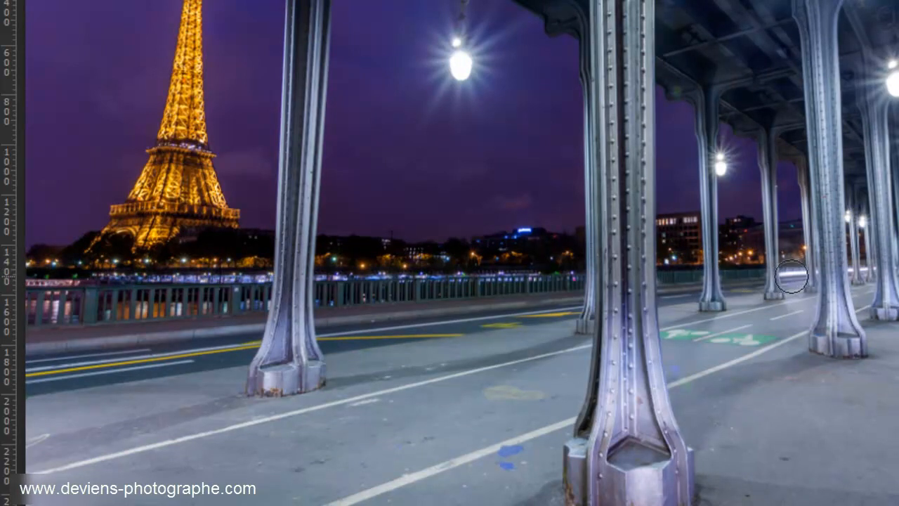
mouse_move(793, 269)
left_mouse_down()
mouse_move(801, 314)
mouse_move(790, 259)
left_mouse_up()
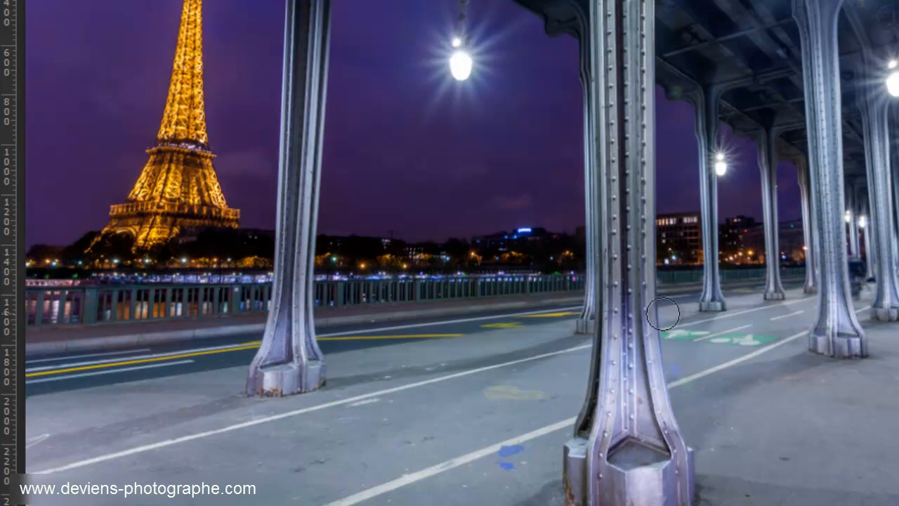
key("ctrl+z")
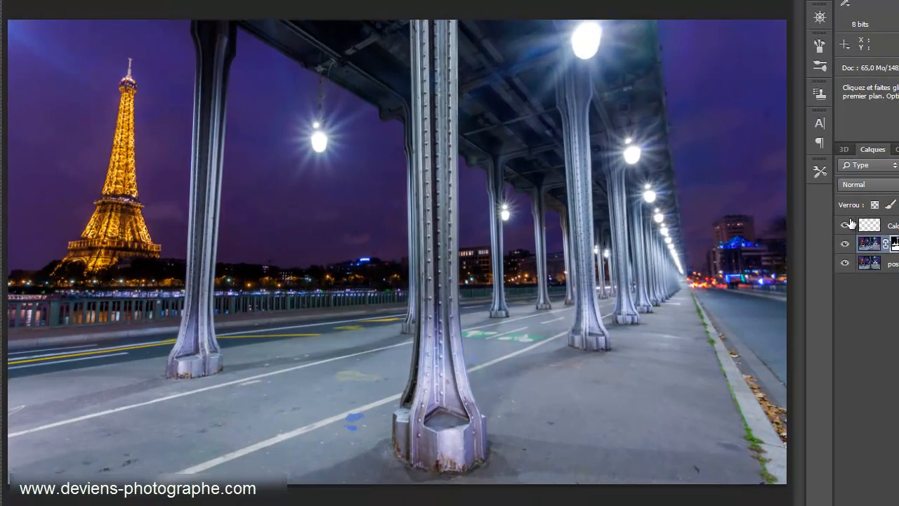
Step: On the Calque 1 layer, remove the dark spot on the pavement near the central pillar's base with the Spot Healing Brush
left_click(869, 225)
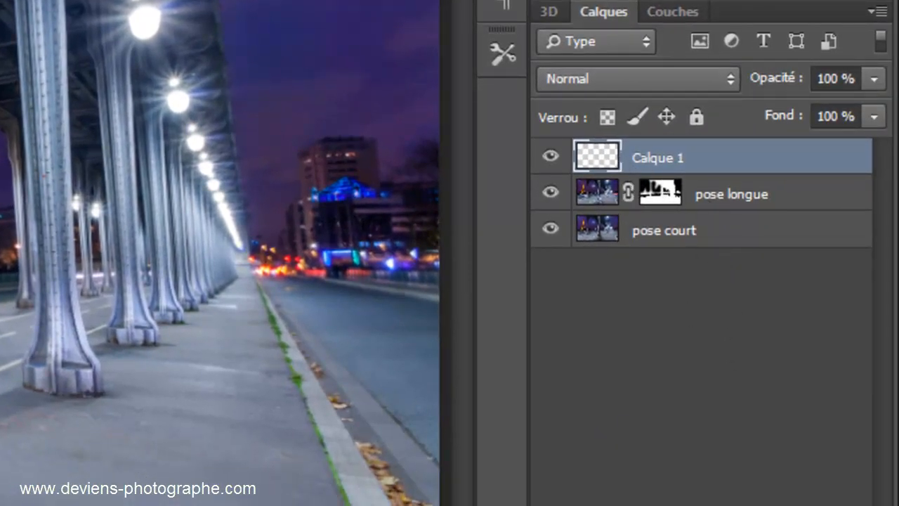
scroll(220, 253, "up", 4)
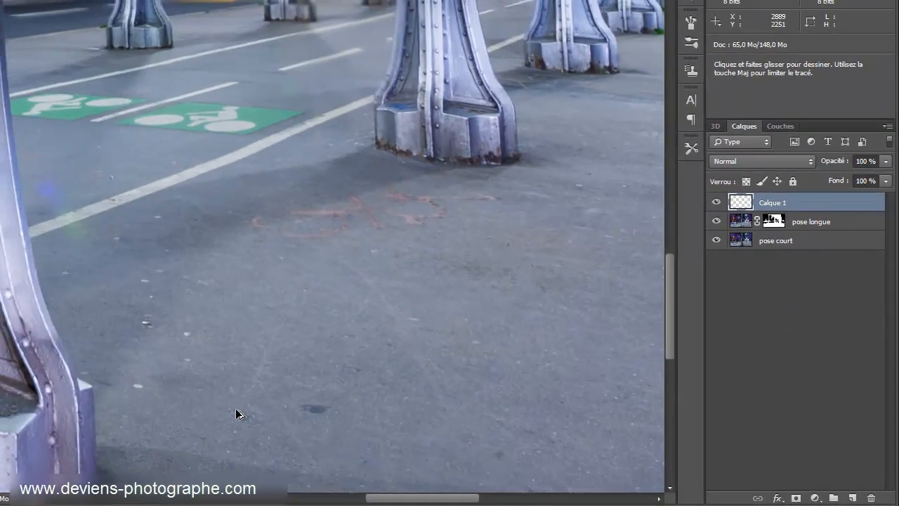
left_click_drag(282, 413, 293, 416, "alt")
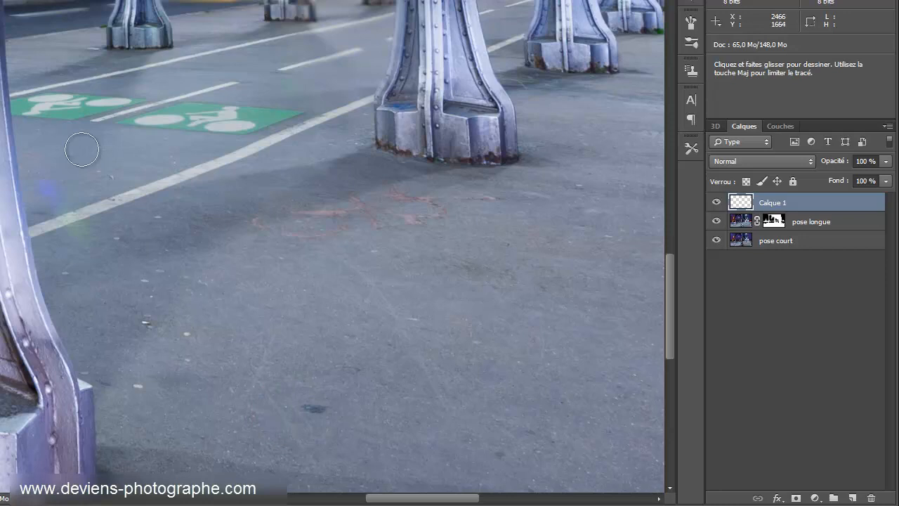
left_click_drag(314, 410, 327, 402)
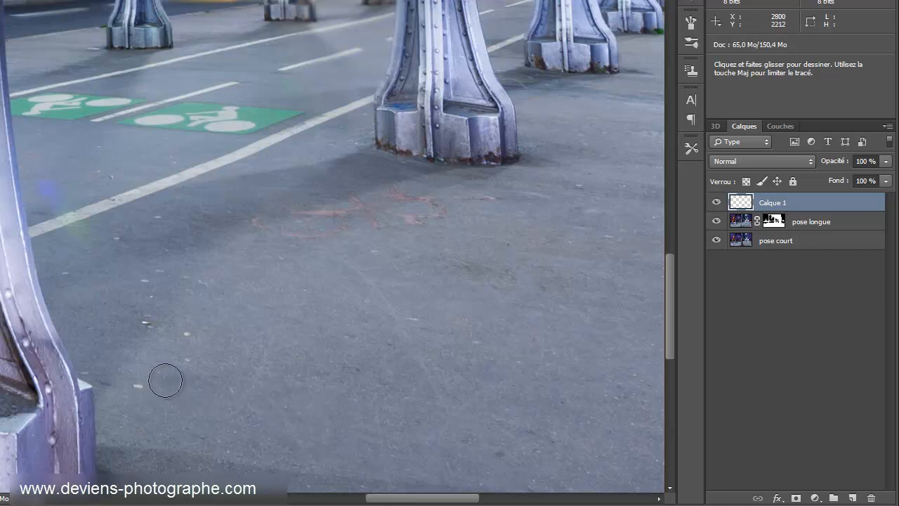
Step: Heal the small pale specks on the pavement beside the central pillar and the dark mark in the foreground
left_click(136, 387)
left_click(181, 339)
left_click(143, 324)
left_click(144, 277)
left_click(154, 258)
left_click(128, 249)
left_click(159, 221)
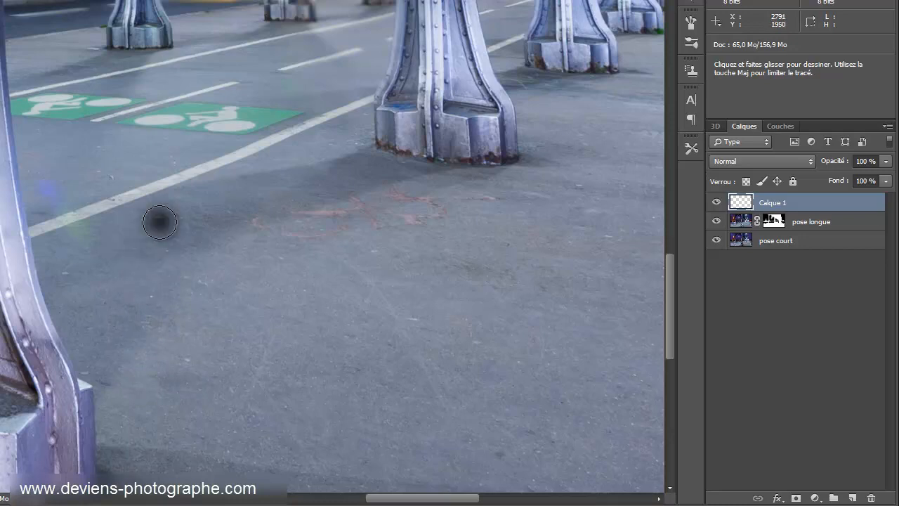
left_click(504, 450)
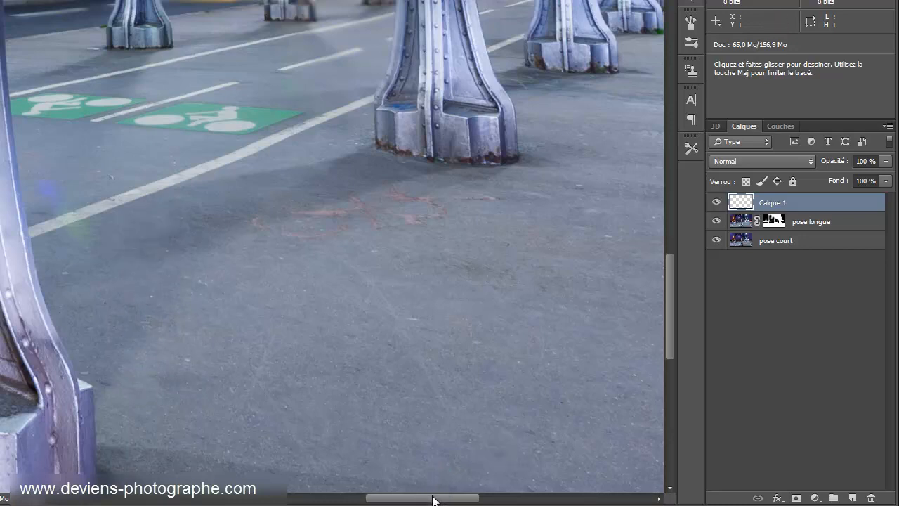
Step: Heal the scattered spots and marks on the foreground pavement towards the image's lower edge
left_click_drag(433, 501, 496, 498)
scroll(421, 389, "down", 3)
left_click(347, 345)
left_click(243, 295)
left_click(338, 345)
scroll(288, 352, "down", 4)
left_click_drag(361, 352, 396, 406)
left_click(327, 409)
left_click(234, 408)
left_click(314, 395)
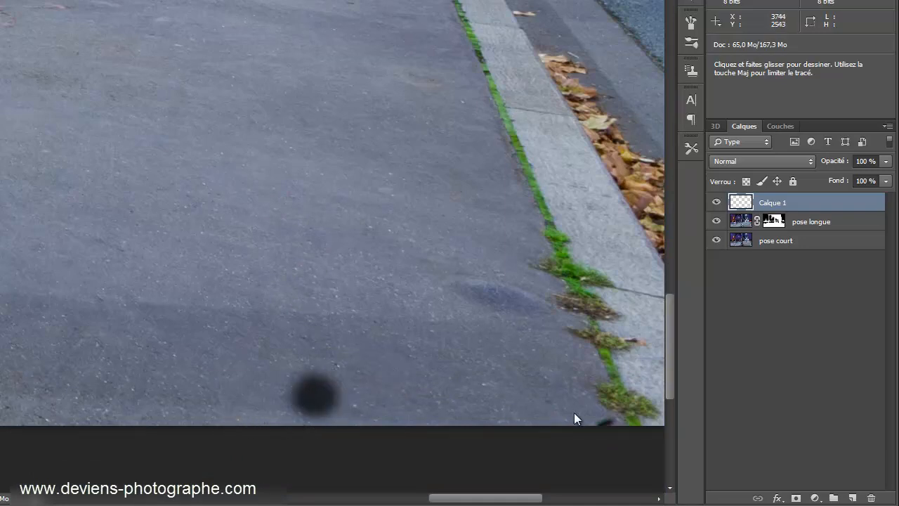
Step: Heal the black object at the pavement's lower edge and the dark patch beside the mossy kerb
left_click(601, 422)
left_click(593, 432)
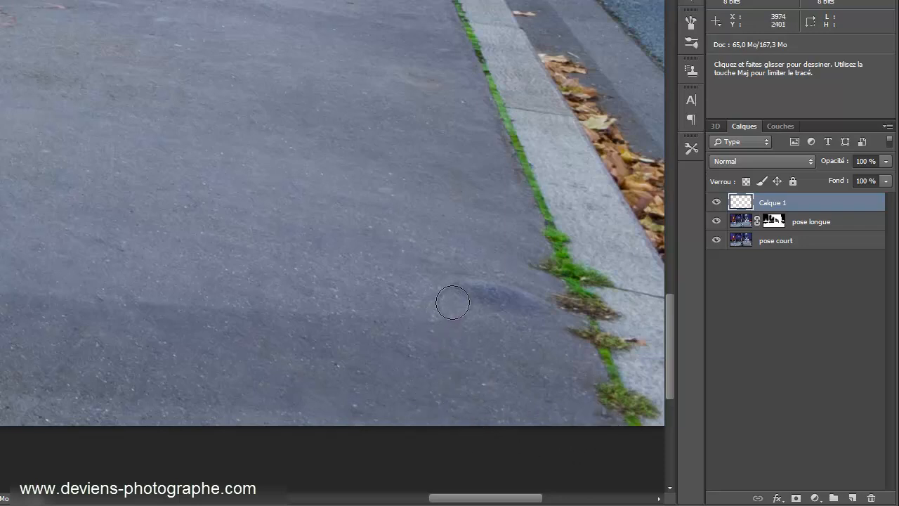
mouse_move(457, 293)
left_mouse_down()
mouse_move(497, 293)
mouse_move(466, 293)
left_mouse_up()
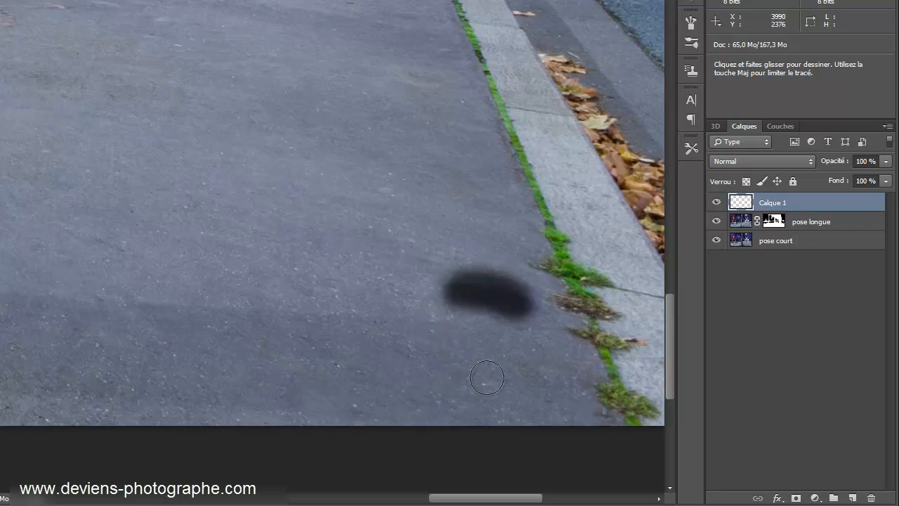
left_click(522, 299)
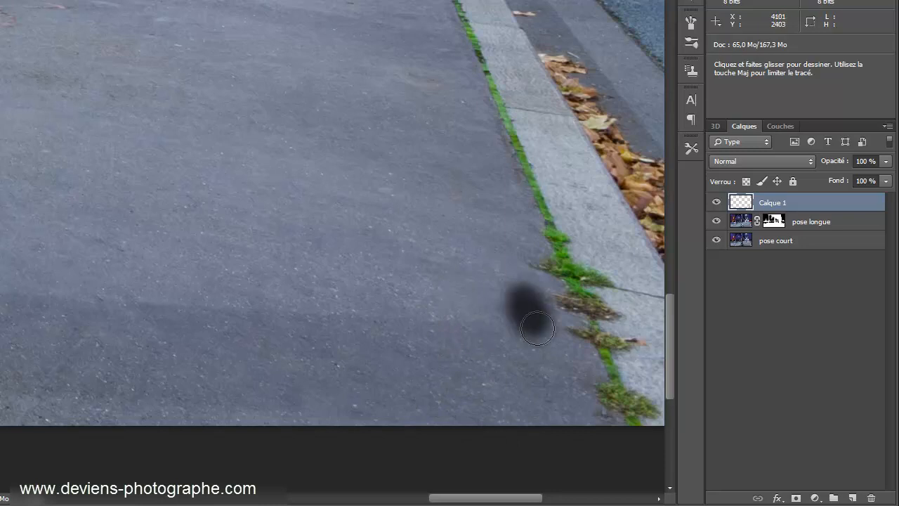
Step: Heal the small marks farther up the pavement, close to the mossy kerb
scroll(461, 260, "up", 5)
scroll(416, 246, "up", 3)
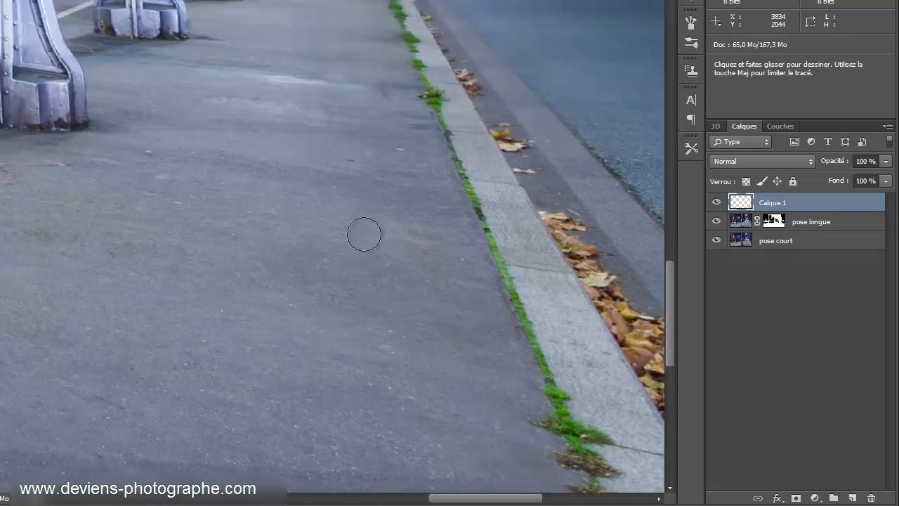
left_click_drag(354, 157, 369, 152)
key("v")
key("j")
mouse_move(427, 125)
left_mouse_down()
mouse_move(376, 93)
mouse_move(385, 129)
mouse_move(375, 131)
mouse_move(378, 112)
mouse_move(399, 114)
left_mouse_up()
Step: Heal the wide pale light streaks crossing the middle of the pavement
scroll(380, 102, "up", 2)
left_click_drag(251, 107, 328, 118)
mouse_move(222, 106)
left_mouse_down()
mouse_move(246, 105)
mouse_move(250, 93)
mouse_move(269, 103)
mouse_move(315, 102)
mouse_move(321, 118)
mouse_move(298, 94)
left_mouse_up()
Step: Heal the bright streak across the distant pavement with a row of small overlapping spots up to the pillars
scroll(288, 110, "up", 3)
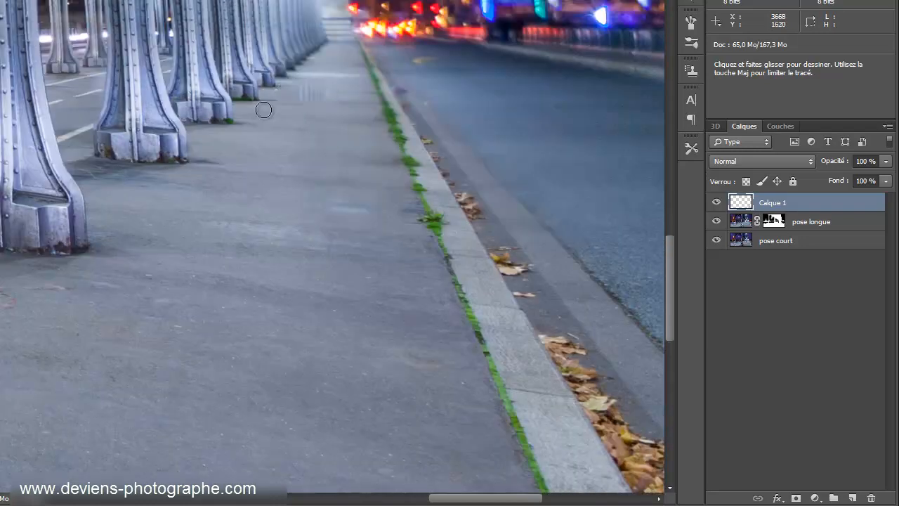
key("v")
key("j")
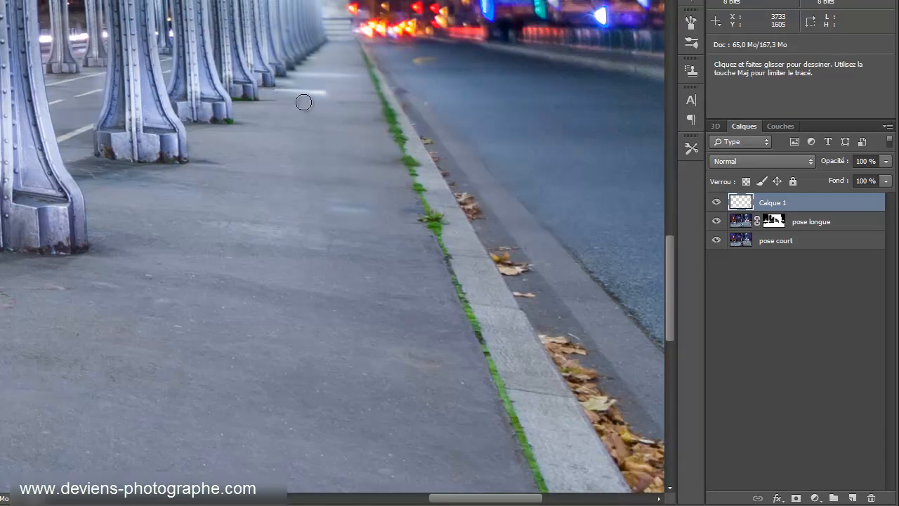
scroll(323, 94, "up", 5)
left_click(327, 134)
left_click(307, 132)
left_click(286, 133)
left_click(260, 126)
left_click(231, 120)
left_click(206, 120)
left_click(256, 127)
left_click(309, 134)
left_click(330, 125)
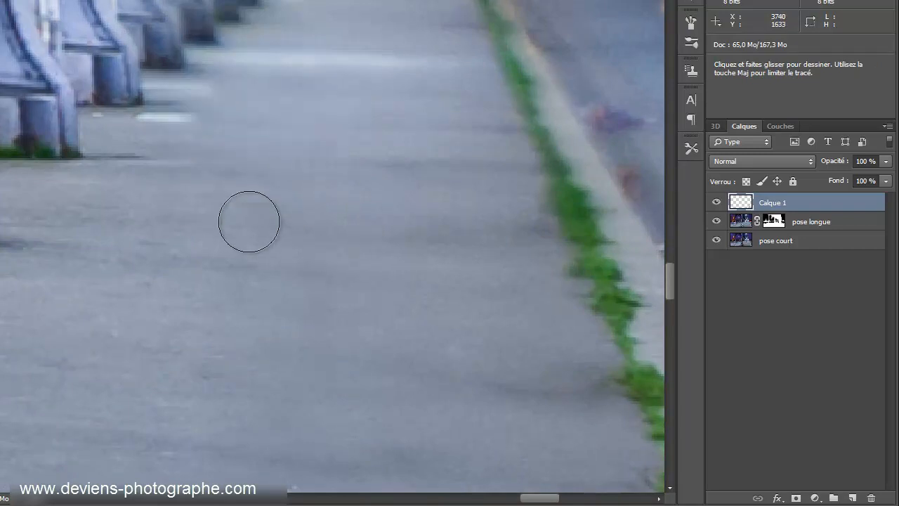
Step: Heal the short bright streak remaining beside the foot of the distant pillar
left_click(186, 127)
left_click(159, 134)
left_click(156, 130)
left_click(156, 131)
left_click(179, 123)
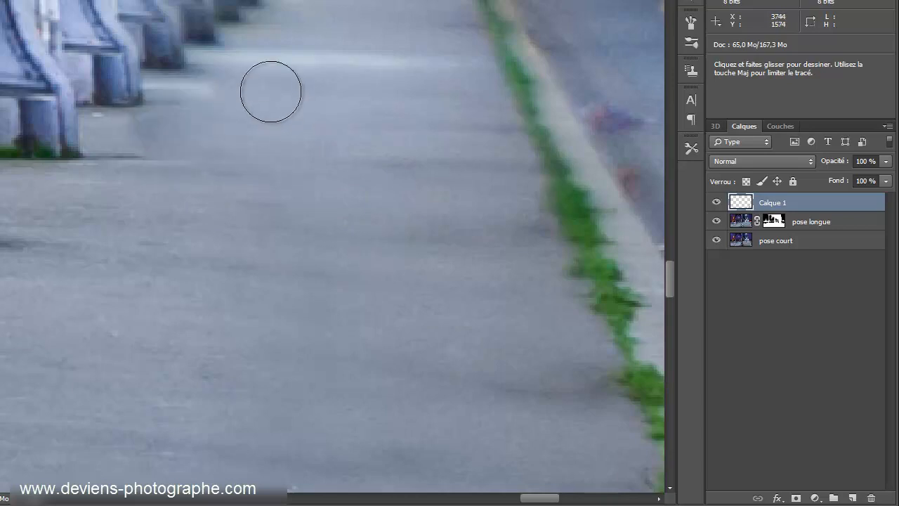
Step: Heal the next long bright streak farther back, across the pavement from the pillars towards the kerb
scroll(260, 141, "up", 3)
key("v")
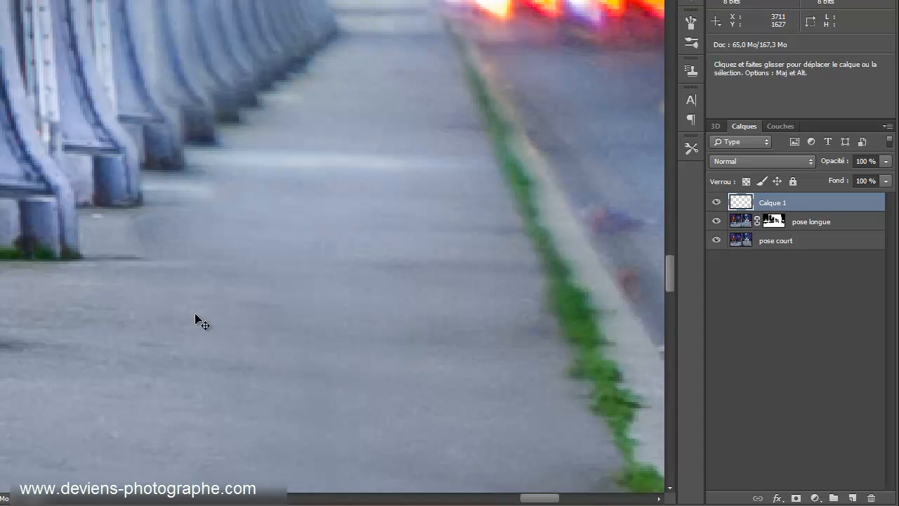
key("j")
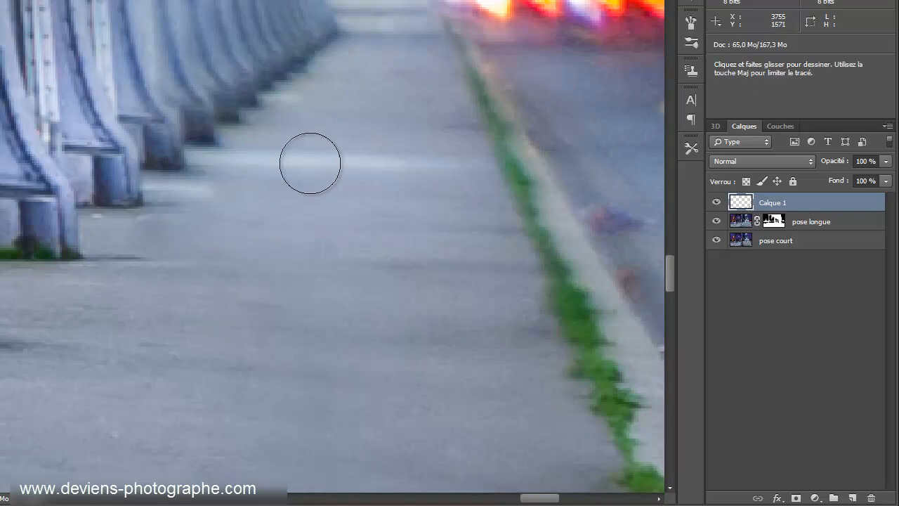
left_click(303, 158)
left_click(337, 157)
left_click(357, 154)
left_click(378, 154)
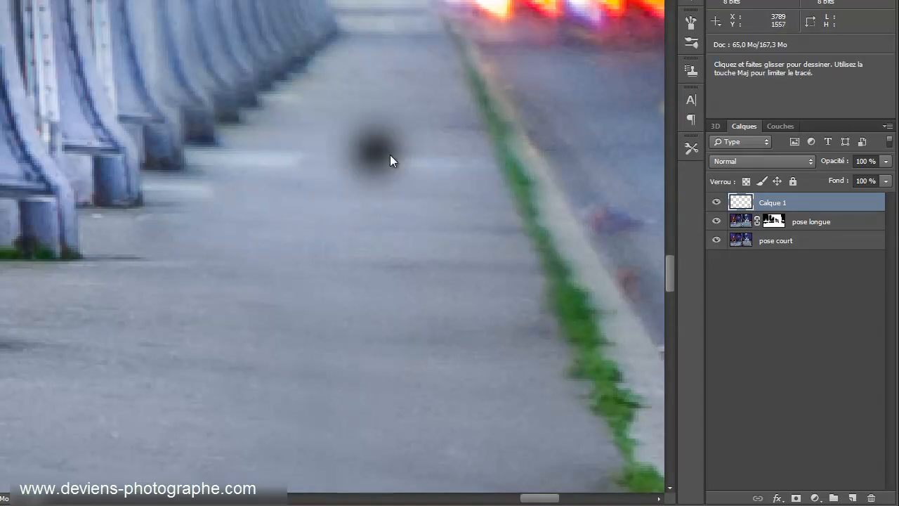
left_click(405, 156)
left_click(253, 165)
left_click(436, 163)
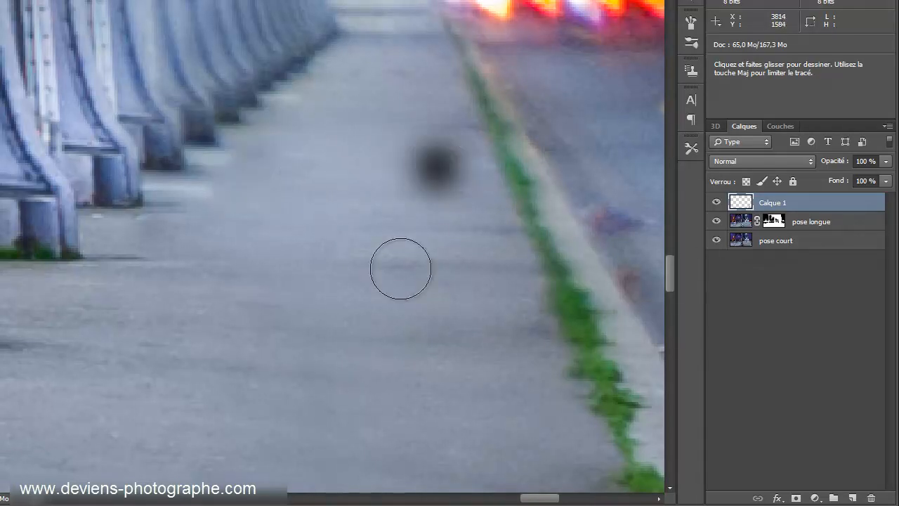
Step: Heal the faint smudges across the middle of the distant pavement with small overlapping spots
scroll(296, 302, "down", 3)
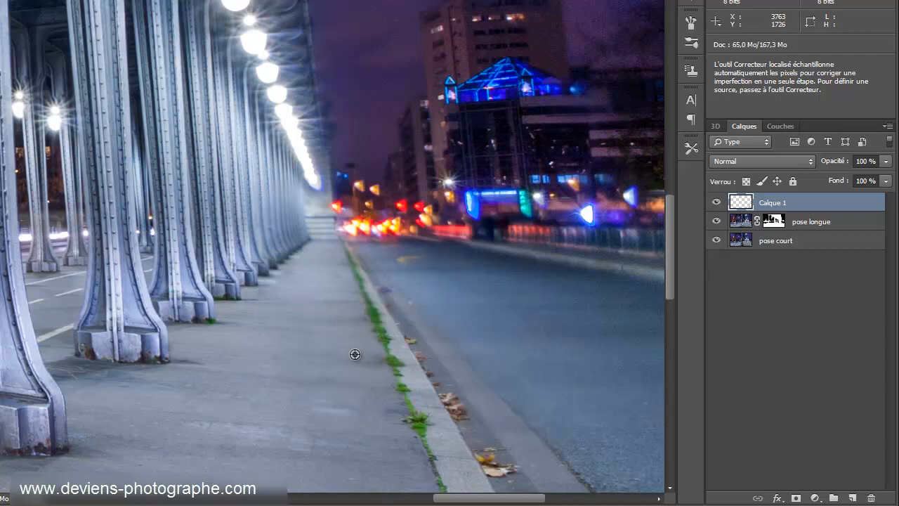
scroll(355, 355, "up", 3)
left_click(319, 276)
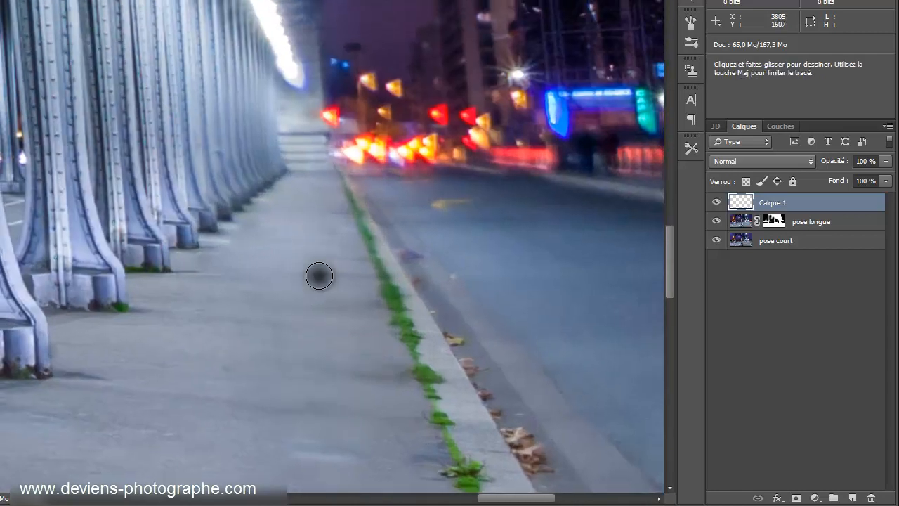
left_click(333, 272)
left_click(345, 277)
left_click(321, 306)
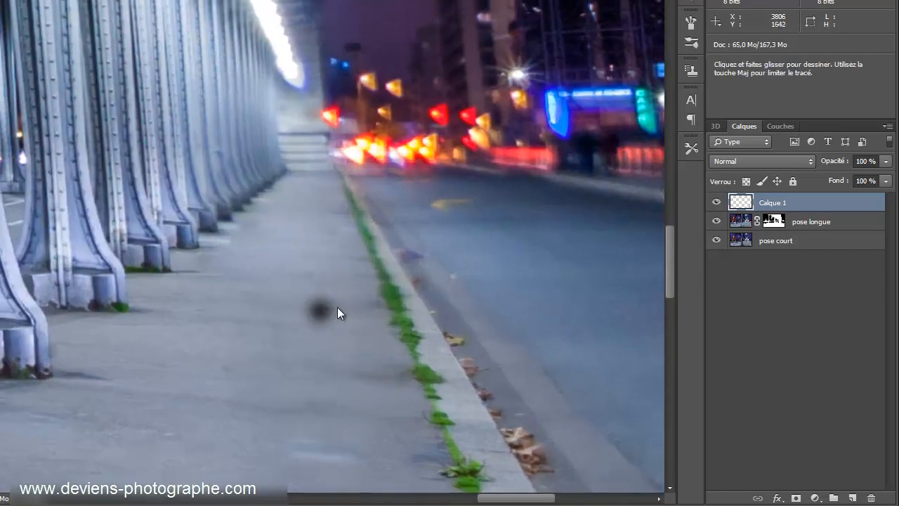
left_click(359, 302)
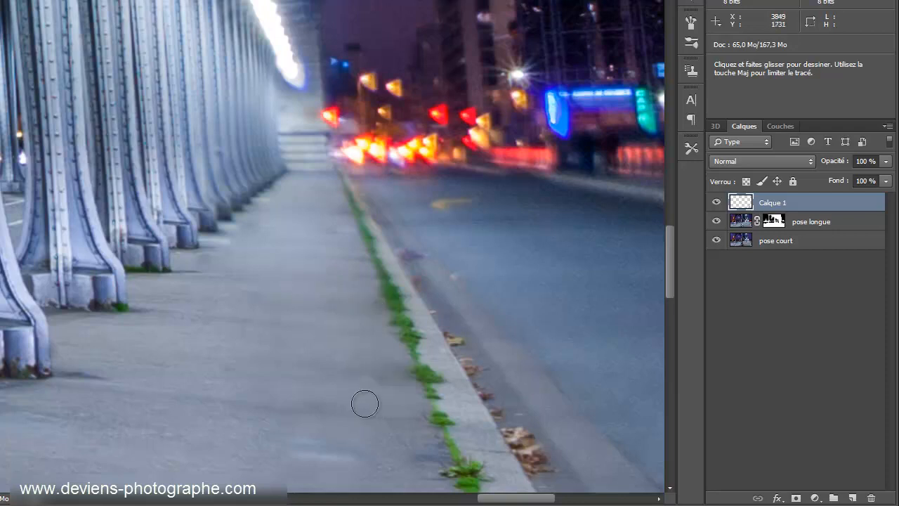
Step: Heal the remaining pale patch beside the kerb and the small marks across the nearer pavement
scroll(290, 344, "down", 3)
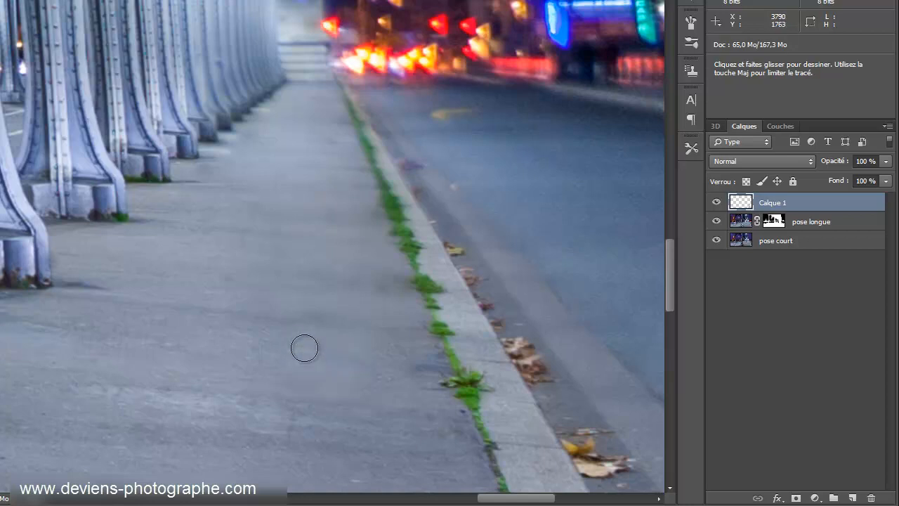
scroll(130, 383, "down", 4)
scroll(117, 350, "down", 5)
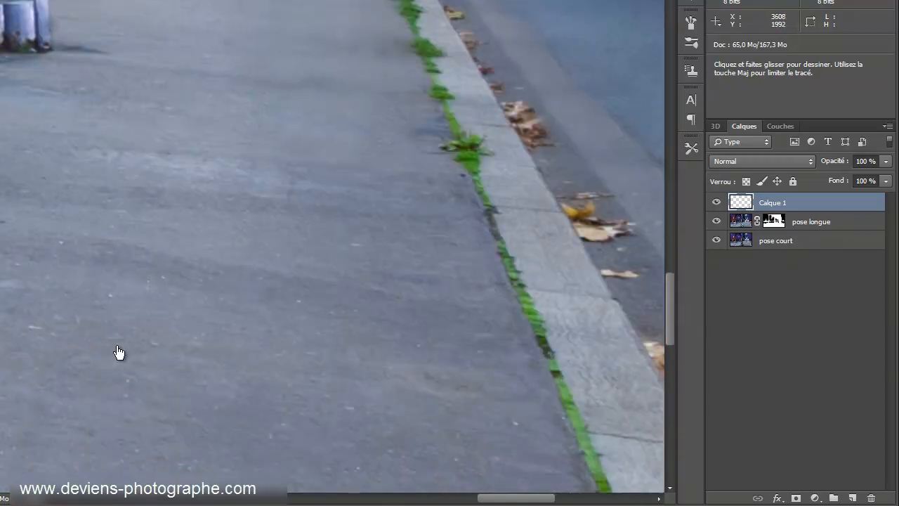
left_click_drag(508, 501, 442, 466)
scroll(425, 404, "down", 4)
scroll(376, 263, "down", 2)
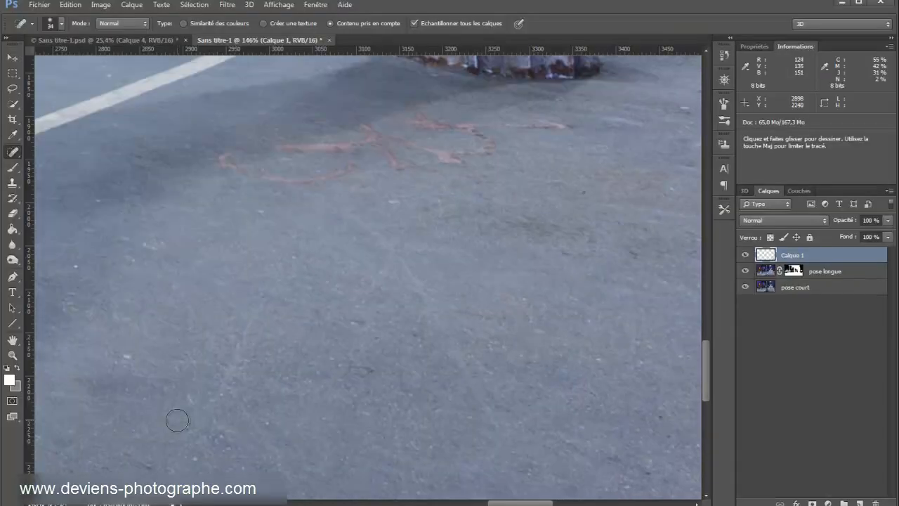
left_click_drag(42, 400, 621, 409)
left_click(338, 395)
left_click(254, 391)
left_click(245, 298)
left_click_drag(503, 242, 524, 250)
left_click(580, 208)
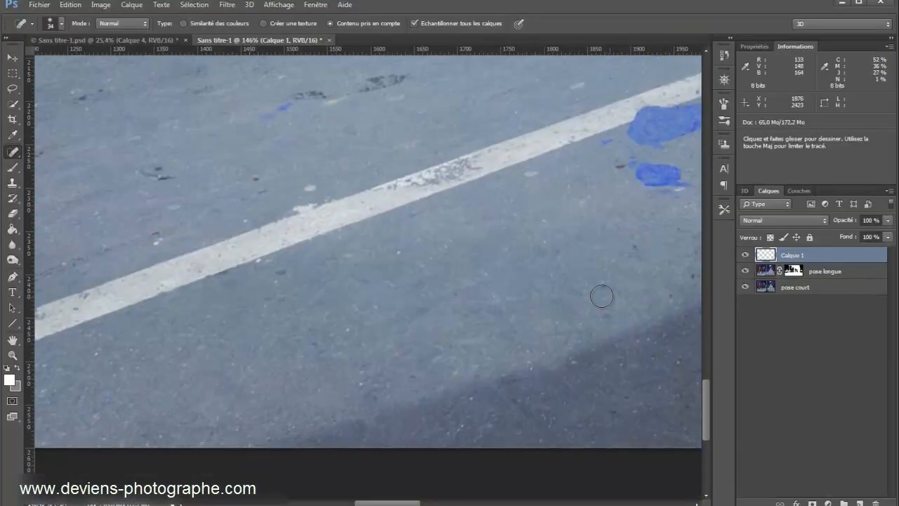
Step: Heal the dark stains and light specks on the roadway around the white line in the foreground
scroll(602, 297, "up", 3)
left_click_drag(643, 247, 679, 269)
left_click_drag(140, 251, 160, 243)
scroll(117, 232, "up", 4)
left_click_drag(321, 255, 361, 246)
left_click(241, 175)
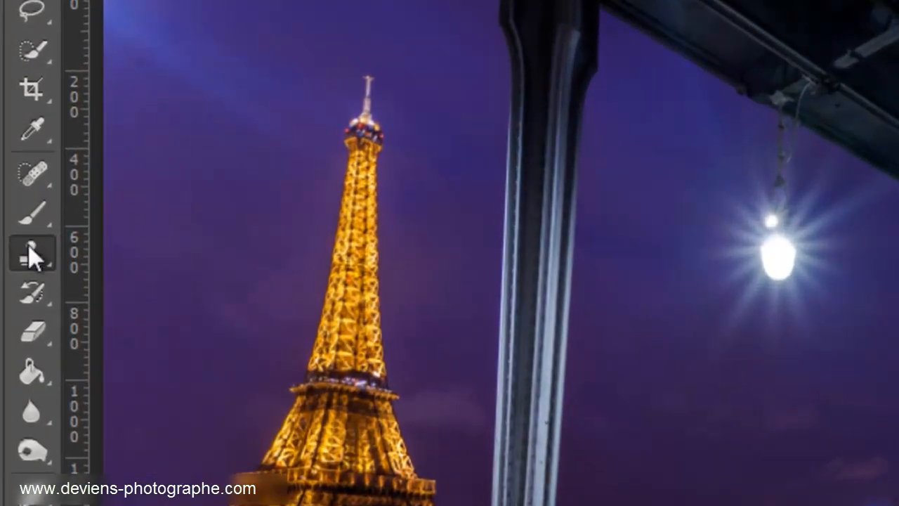
Step: Add a new empty layer above the first retouching layer
left_click(26, 184)
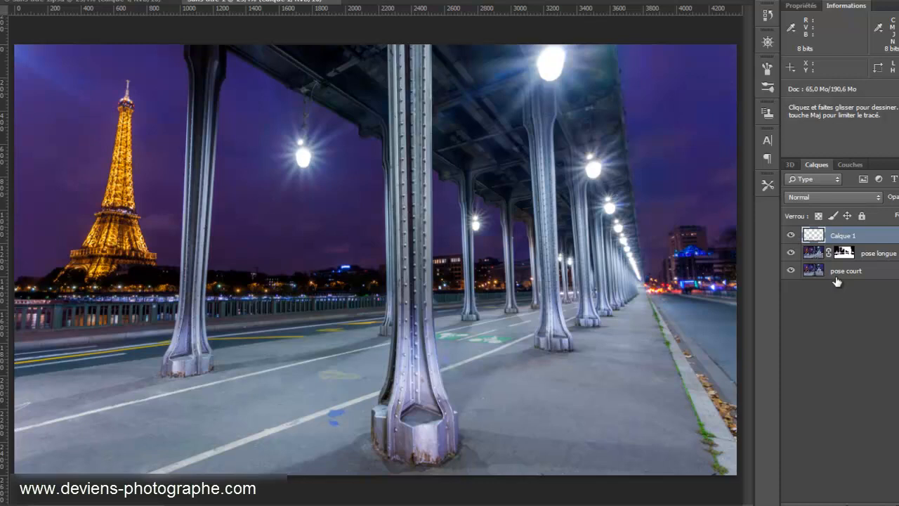
key("ctrl+shift+alt+n")
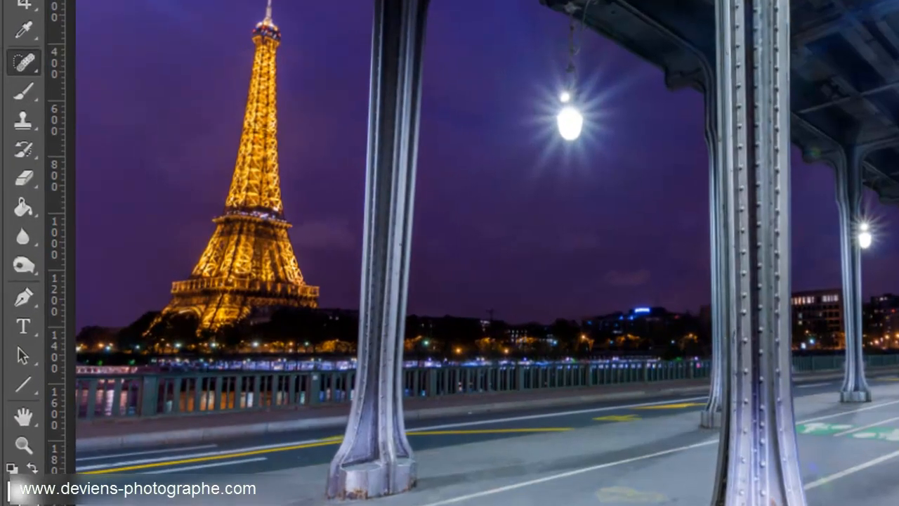
scroll(610, 505, "up", 5)
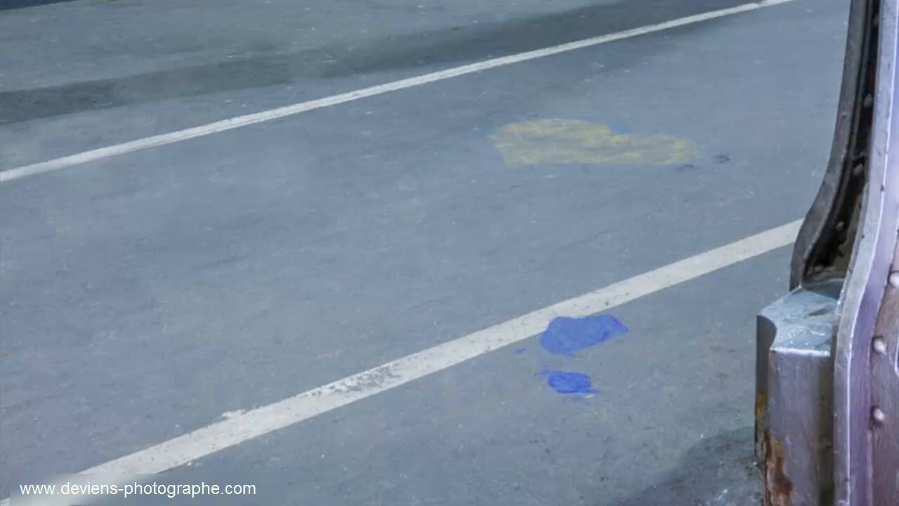
Step: Retouch the blue paint marks on the ground beside the white line near the foot of the central pillar
left_click_drag(549, 368, 578, 386)
mouse_move(524, 357)
left_mouse_down()
mouse_move(555, 333)
mouse_move(599, 340)
left_mouse_up()
mouse_move(526, 357)
left_mouse_down()
mouse_move(594, 329)
mouse_move(610, 340)
left_mouse_up()
mouse_move(560, 361)
left_mouse_down()
mouse_move(558, 329)
mouse_move(579, 331)
mouse_move(574, 324)
left_mouse_up()
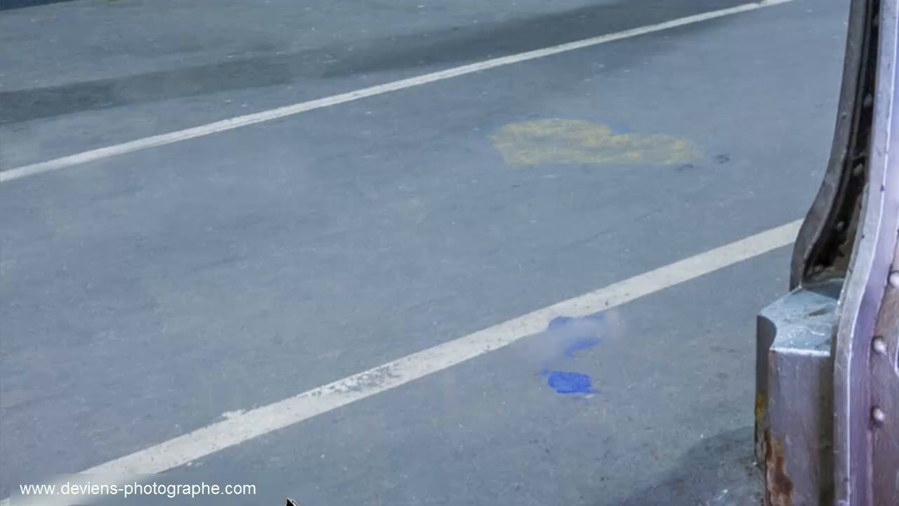
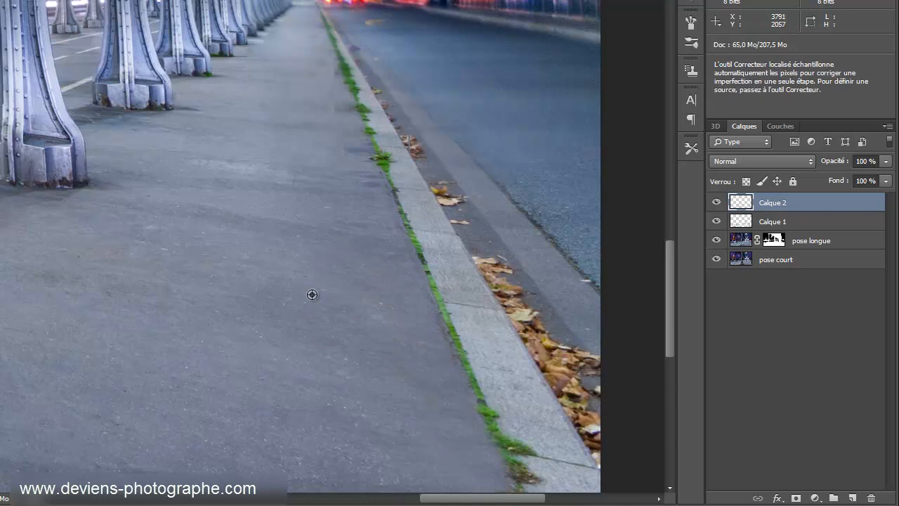
Step: Clone clean distant pavement over the uneven patch beside the farther weeds with the Clone Stamp
left_click(377, 310)
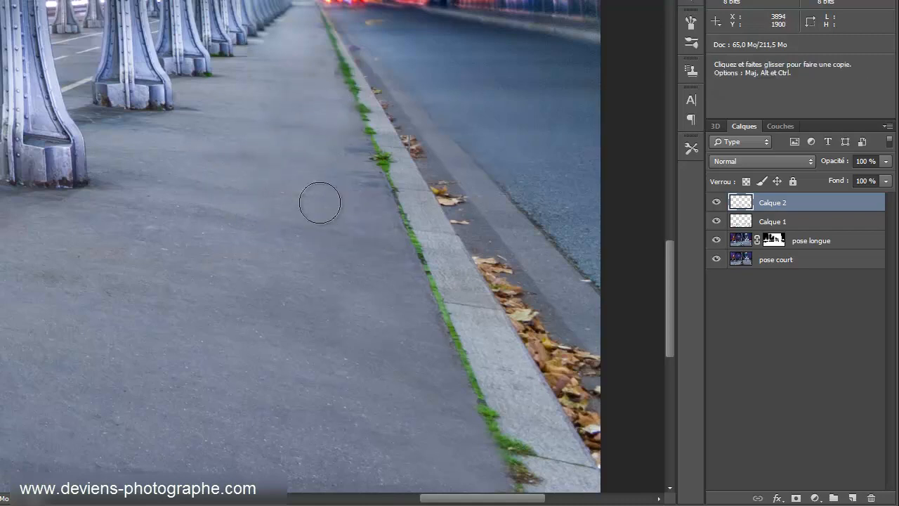
left_click(292, 78, "alt")
mouse_move(321, 78)
left_mouse_down()
mouse_move(331, 108)
mouse_move(325, 81)
mouse_move(339, 105)
left_mouse_up()
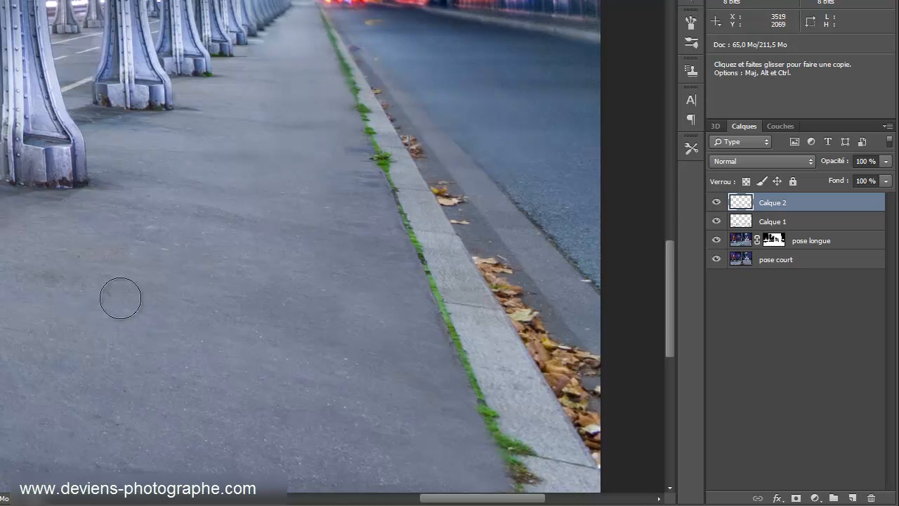
Step: Alternate Spot Healing and Clone Stamp to clean the marks on the pavement and trim the weed tuft along the kerb
key("j")
key("s")
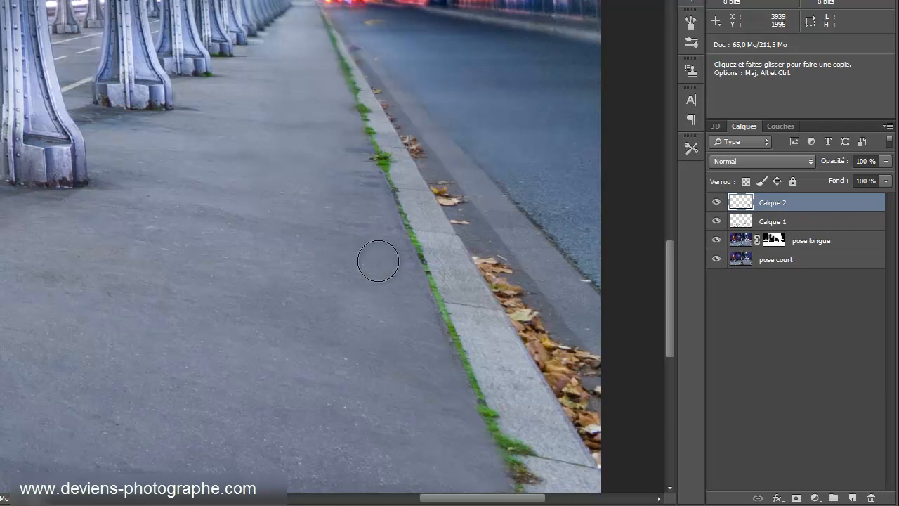
key("j")
key("s")
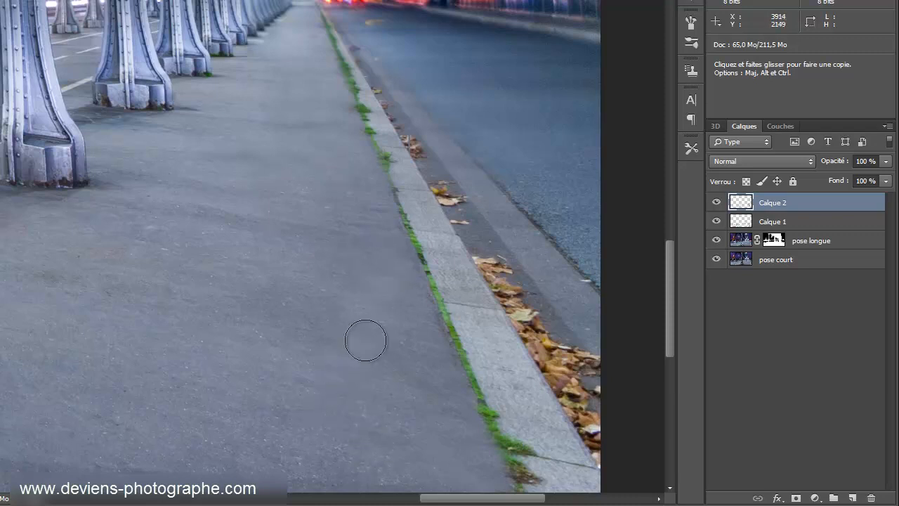
key("j")
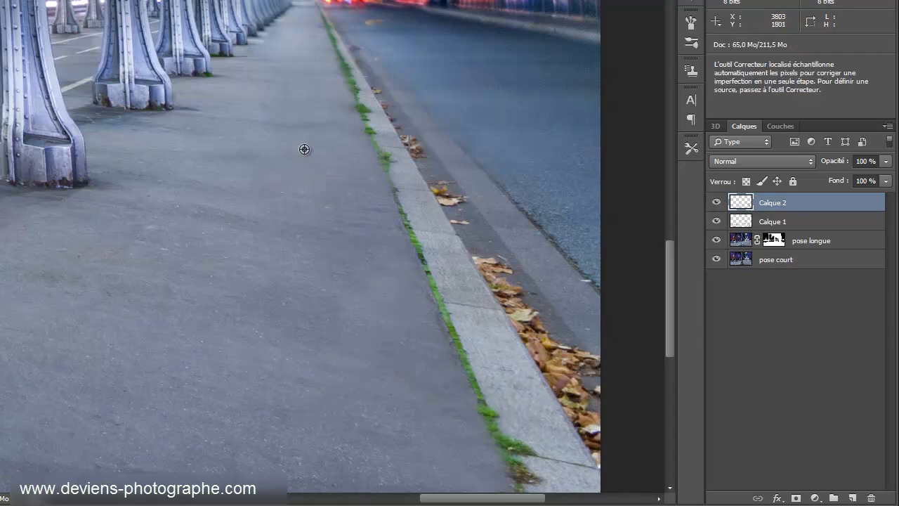
key("s")
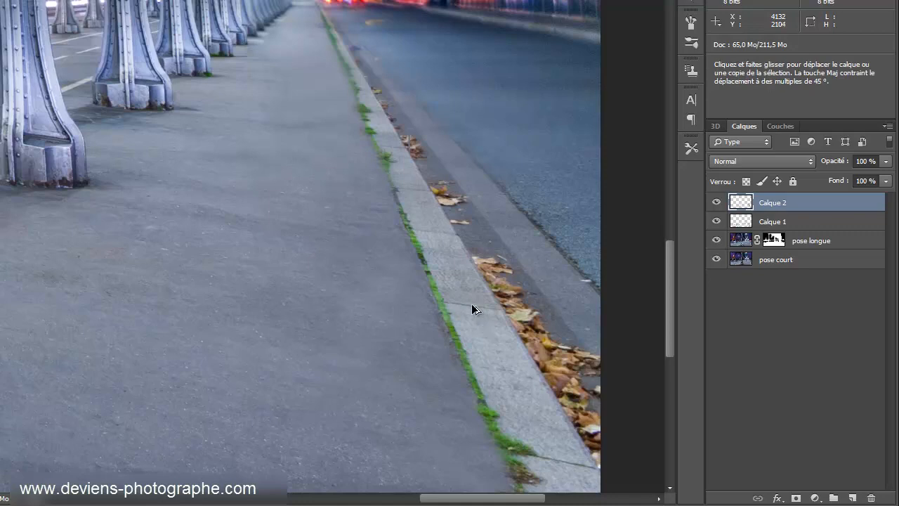
Step: Reduce the brush size and clone clean kerb stone over the grass tufts along the distant kerb joint
mouse_move(378, 214)
left_mouse_down()
mouse_move(345, 205)
mouse_move(364, 223)
left_mouse_up()
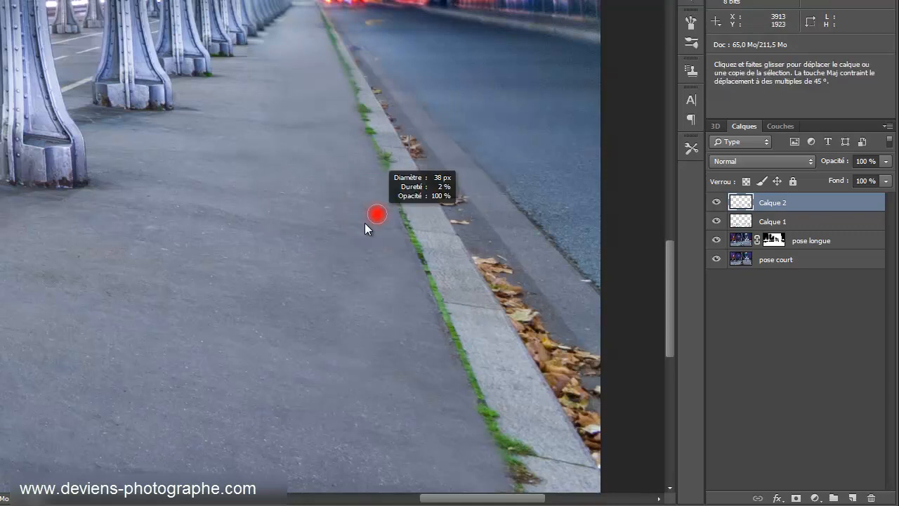
key("j")
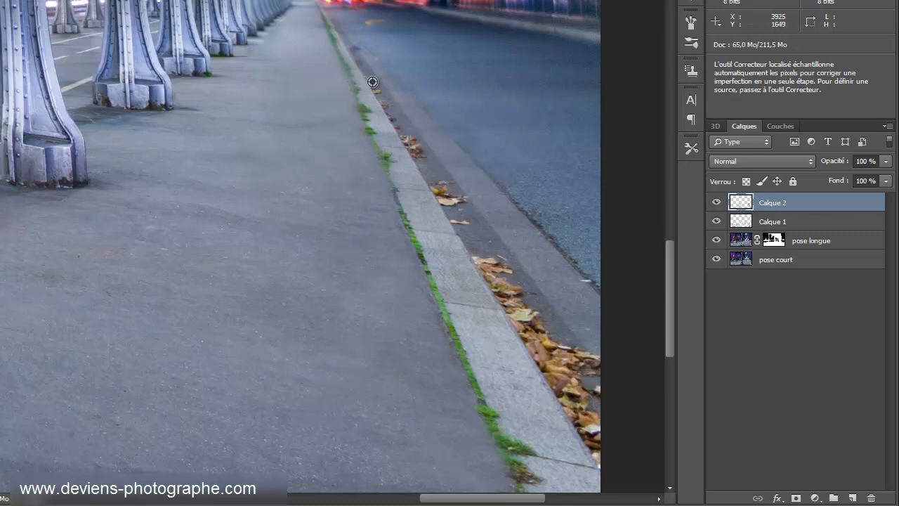
key("s")
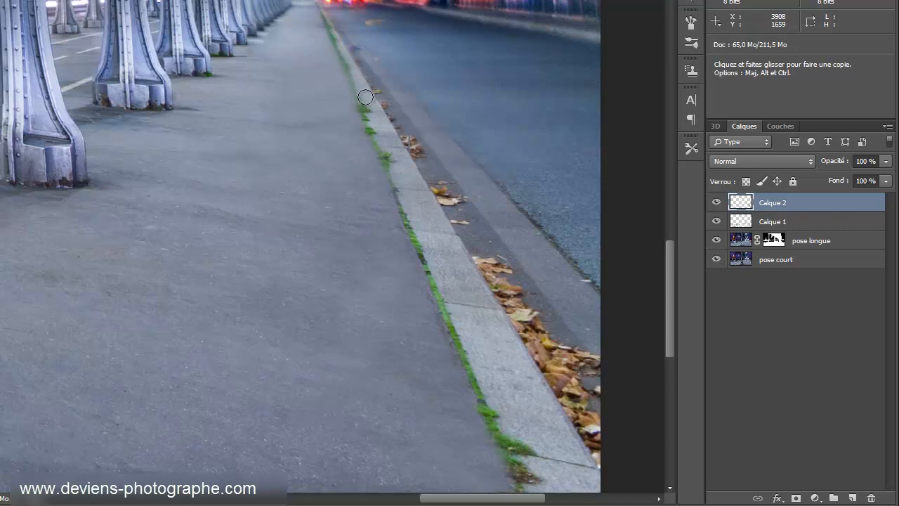
key("alt")
key("alt")
left_click(373, 112, "alt")
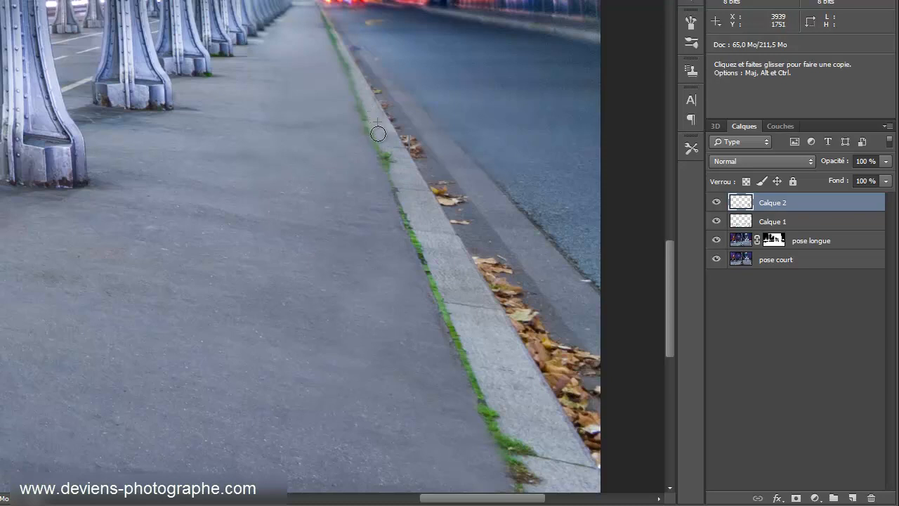
left_click_drag(380, 130, 395, 154)
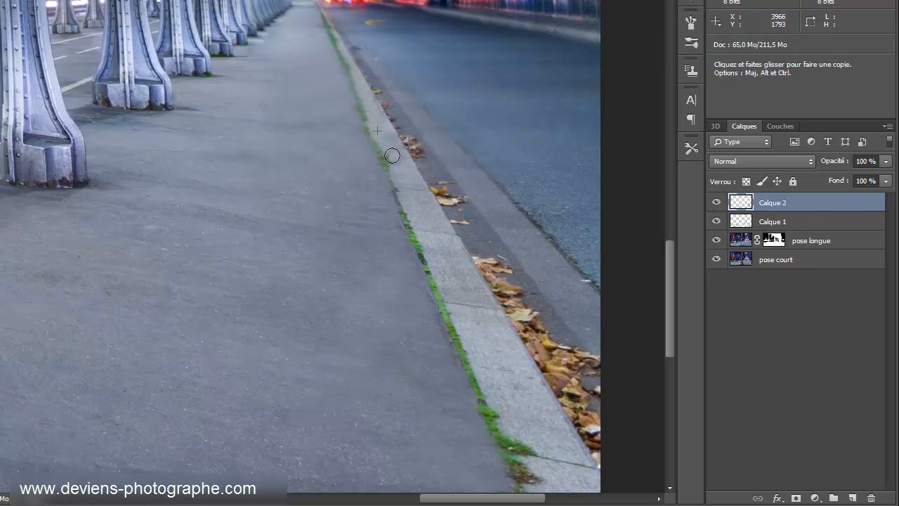
left_click(417, 212)
key("j")
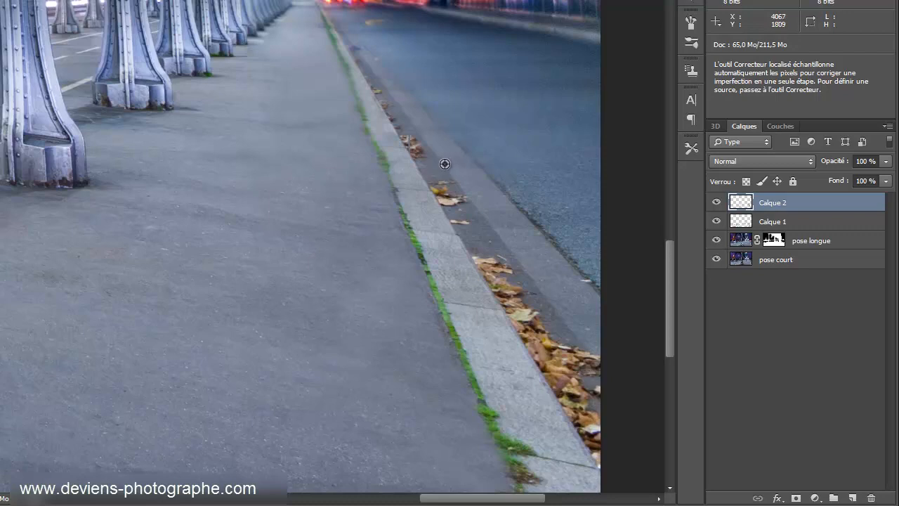
key("s")
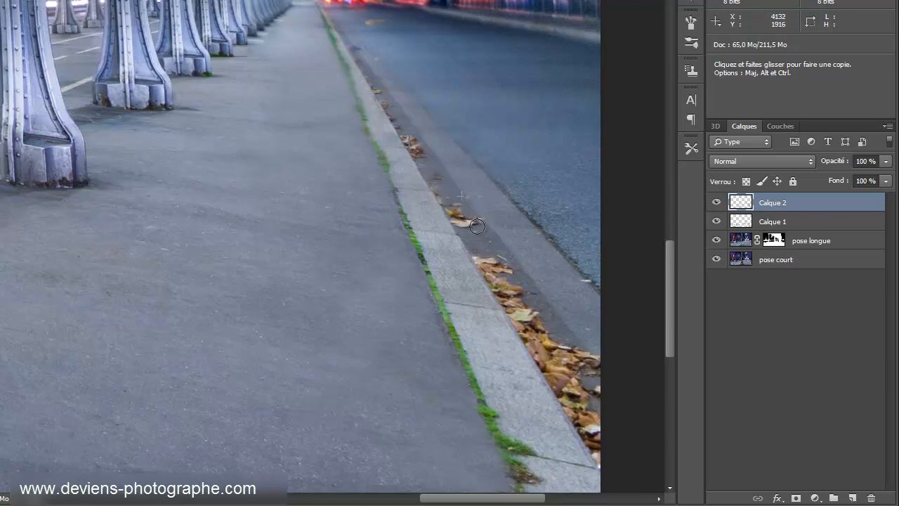
left_click_drag(453, 206, 461, 222)
key("ctrl+z")
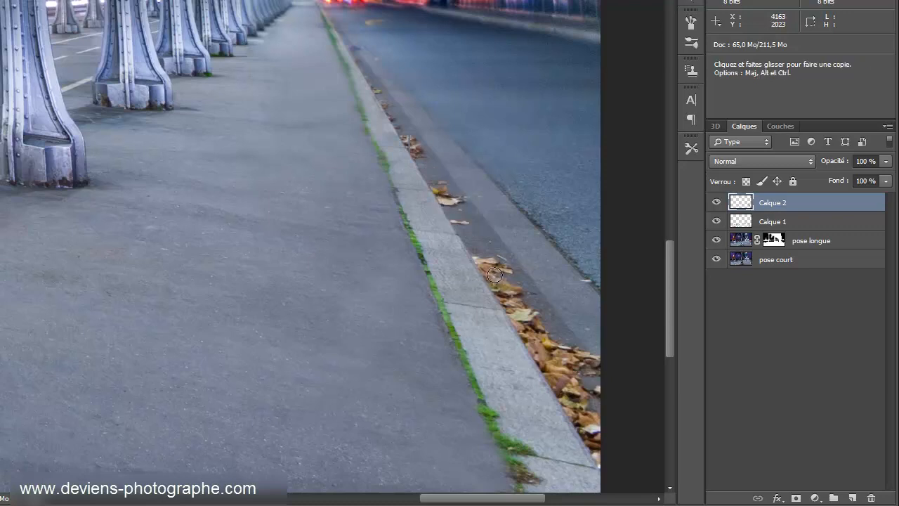
Step: Clone clean gutter asphalt over the small group of yellow leaves halfway along the kerb
key("j")
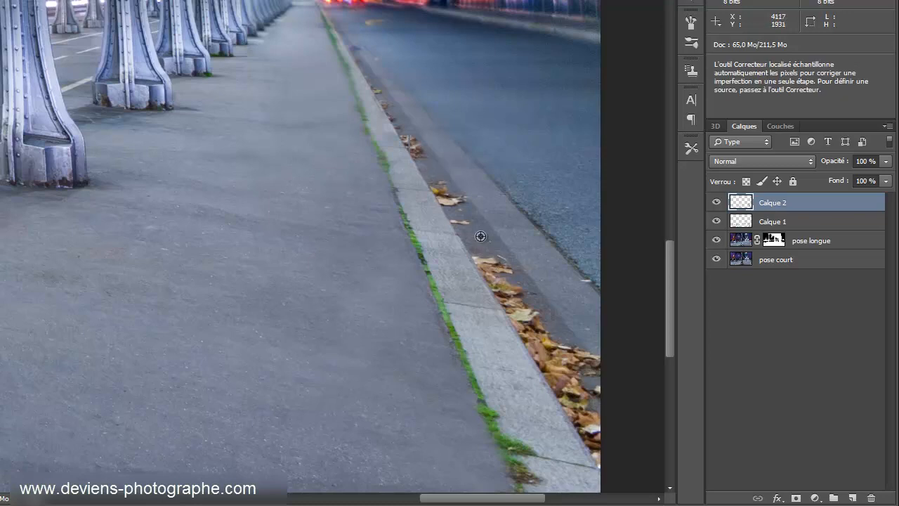
key("s")
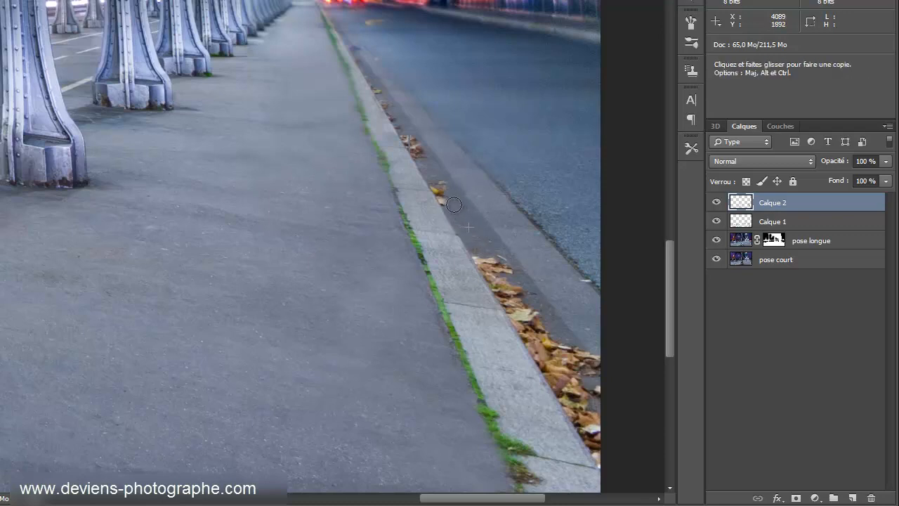
left_click(463, 224, "alt")
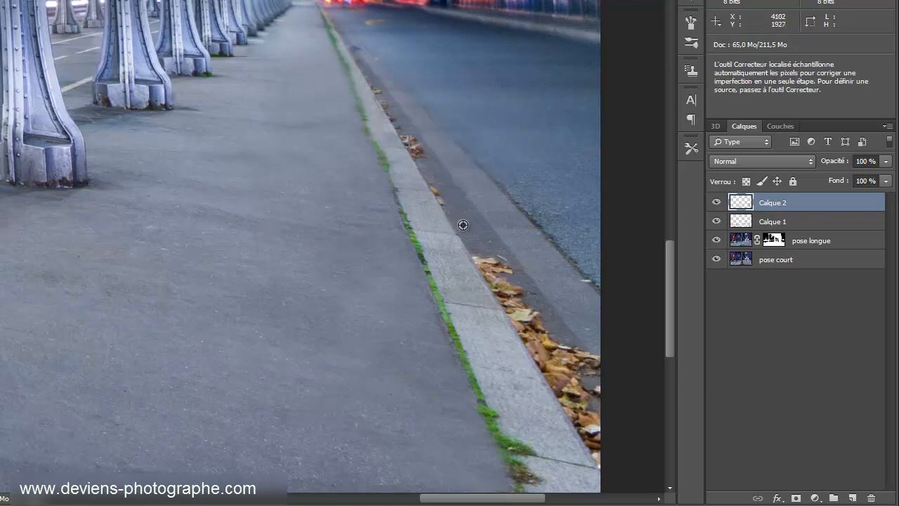
left_click_drag(448, 201, 442, 188)
Step: Remove the farther small leaf clusters along the kerb by cloning and healing with nearby gutter asphalt
left_click(429, 165, "alt")
mouse_move(415, 145)
left_mouse_down()
mouse_move(421, 153)
mouse_move(406, 134)
left_mouse_up()
left_click(429, 165, "alt")
left_click(425, 162, "alt")
left_click(425, 161, "alt")
left_click(420, 148, "alt")
key("j")
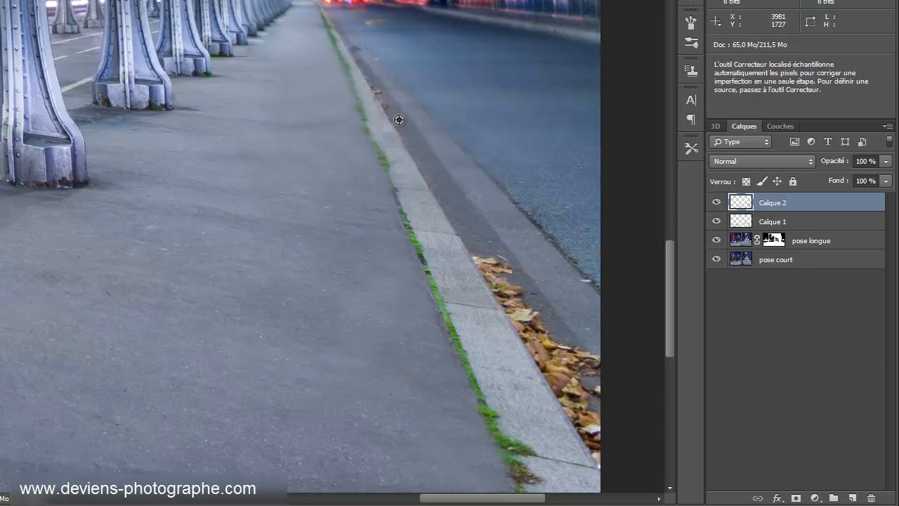
key("s")
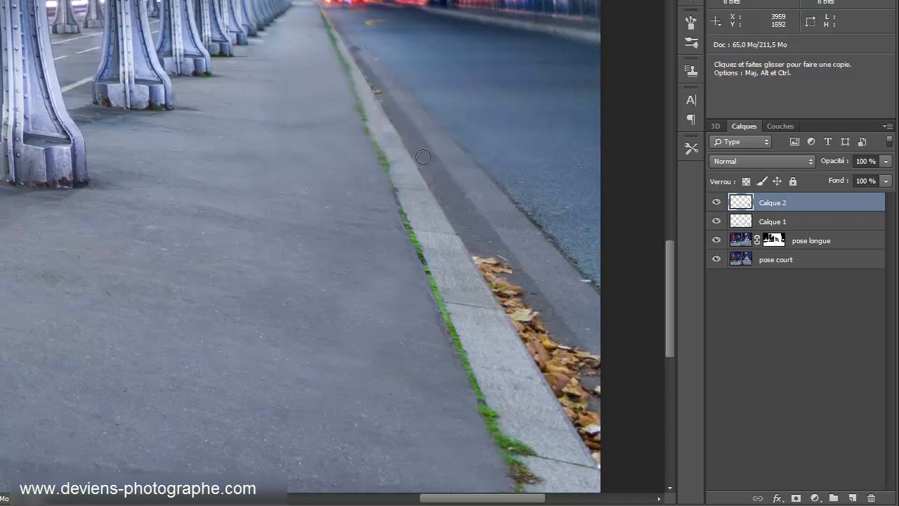
Step: Clone and heal clean gutter asphalt over the far half of the large leaf pile beside the kerb
key("j")
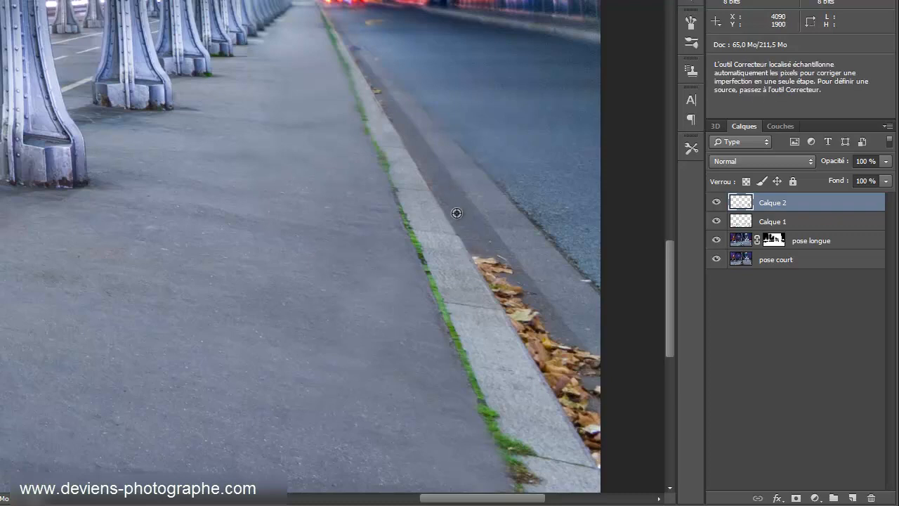
key("s")
mouse_move(477, 246)
left_mouse_down()
mouse_move(513, 277)
mouse_move(491, 270)
mouse_move(502, 287)
mouse_move(496, 275)
mouse_move(516, 286)
mouse_move(494, 277)
mouse_move(509, 303)
mouse_move(518, 302)
mouse_move(515, 294)
mouse_move(544, 309)
mouse_move(519, 315)
mouse_move(515, 308)
mouse_move(527, 330)
left_mouse_up()
left_click(466, 225, "alt")
key("j")
key("s")
left_click(471, 233, "alt")
key("j")
left_click(508, 289, "alt")
left_click(499, 259, "alt")
left_click(526, 303, "alt")
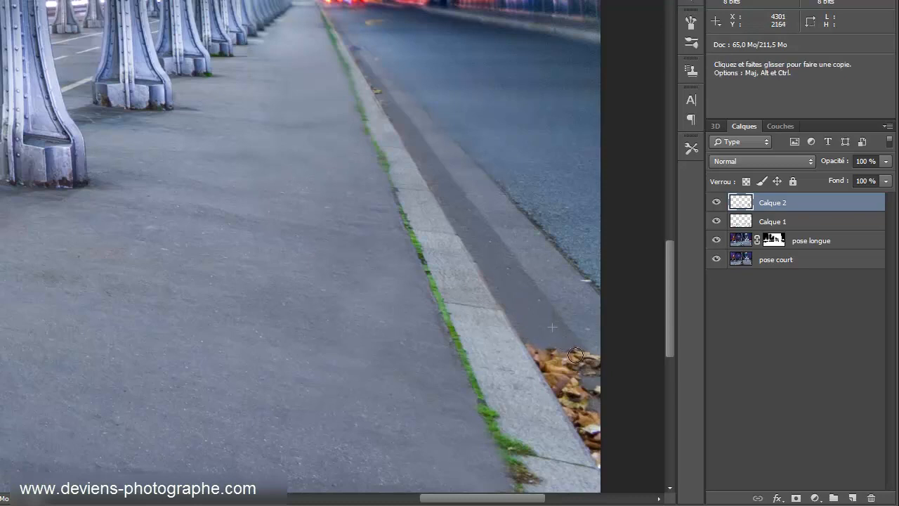
Step: Clone gutter asphalt along the kerb edge over the middle of the remaining leaf pile and the leaves at the image edge
key("j")
key("s")
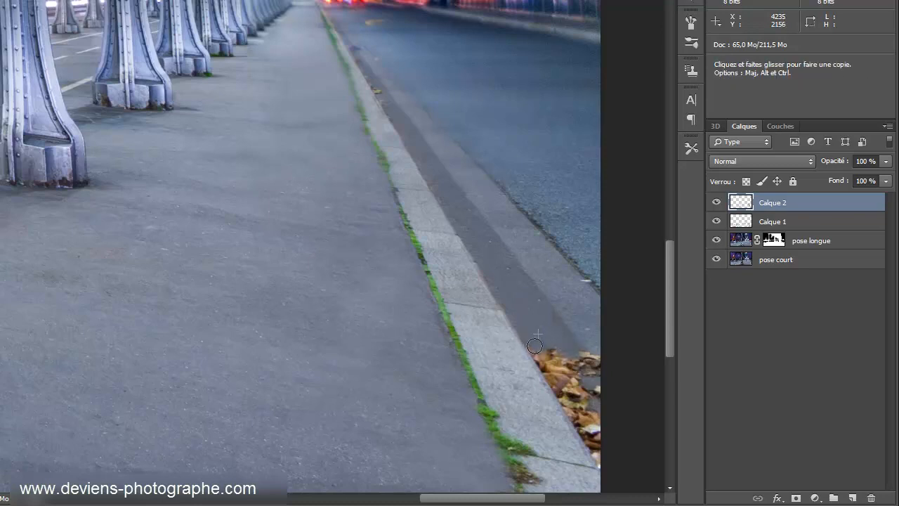
left_click(526, 307, "alt")
left_click_drag(544, 339, 575, 368)
key("j")
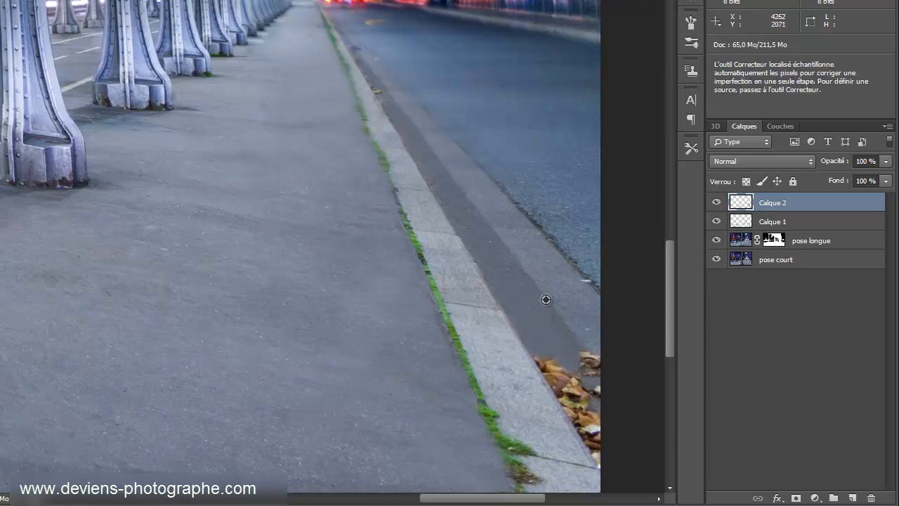
key("s")
left_click_drag(586, 345, 588, 369)
left_click(541, 319, "alt")
mouse_move(544, 352)
left_mouse_down()
mouse_move(550, 373)
mouse_move(572, 373)
mouse_move(569, 386)
mouse_move(557, 377)
mouse_move(583, 402)
mouse_move(590, 383)
mouse_move(539, 355)
mouse_move(597, 430)
left_mouse_up()
left_click(546, 336, "alt")
Step: Remove the last leaves at the near end of the gutter by alternating Spot Healing and Clone Stamp
key("j")
key("s")
key("j")
key("s")
key("j")
key("s")
mouse_move(578, 393)
left_mouse_down()
mouse_move(596, 414)
mouse_move(581, 423)
mouse_move(605, 460)
left_mouse_up()
key("j")
key("s")
Step: Remove the small isolated leaves and specks in the distant part of the gutter with cloning and healing
key("j")
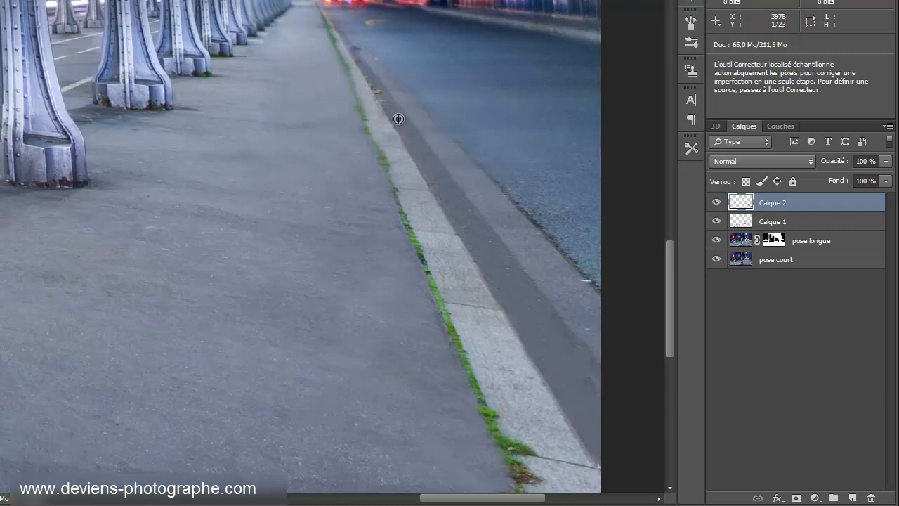
key("s")
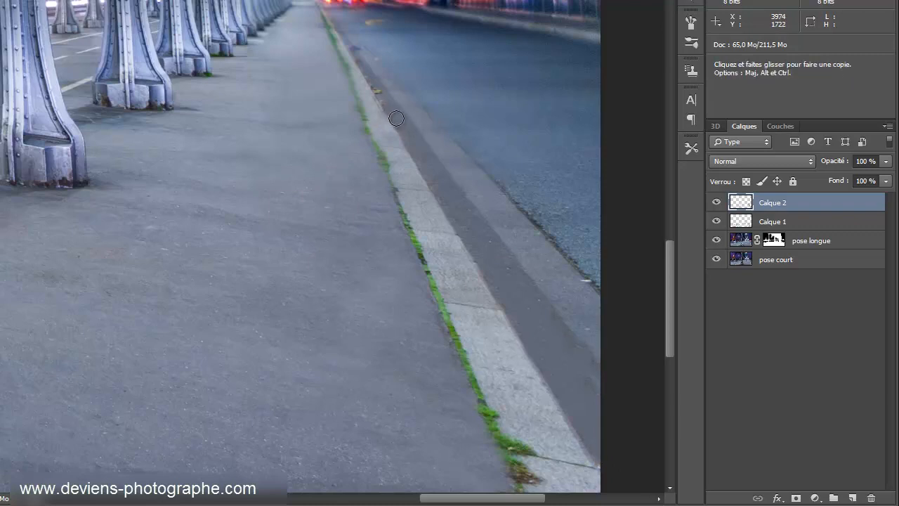
key("j")
key("s")
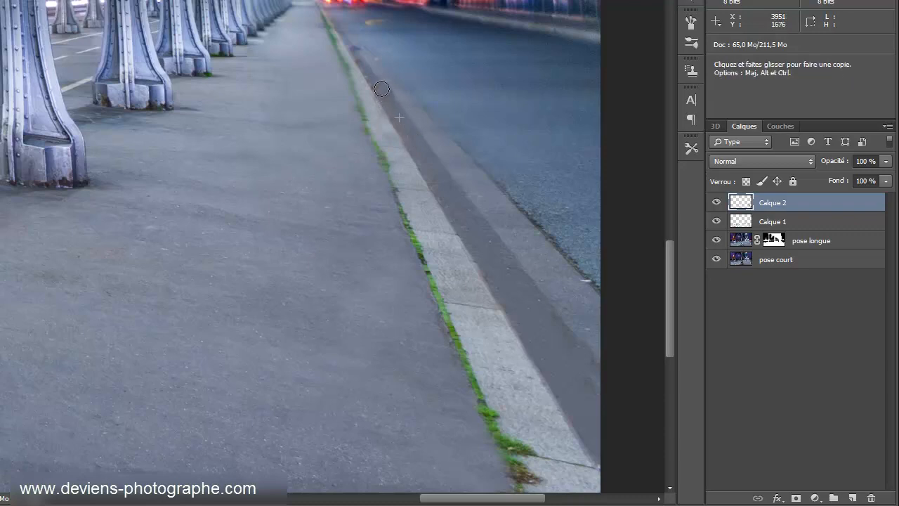
key("j")
key("s")
key("j")
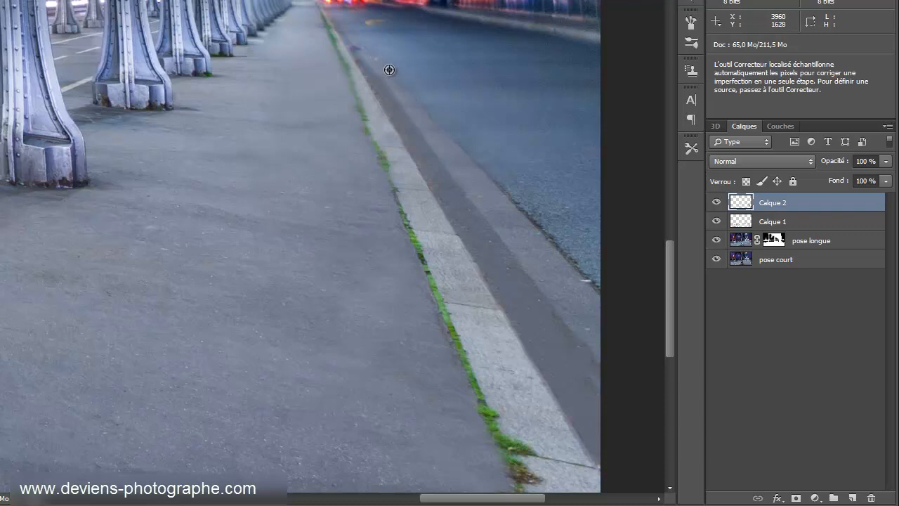
key("s")
scroll(258, 227, "down", 4)
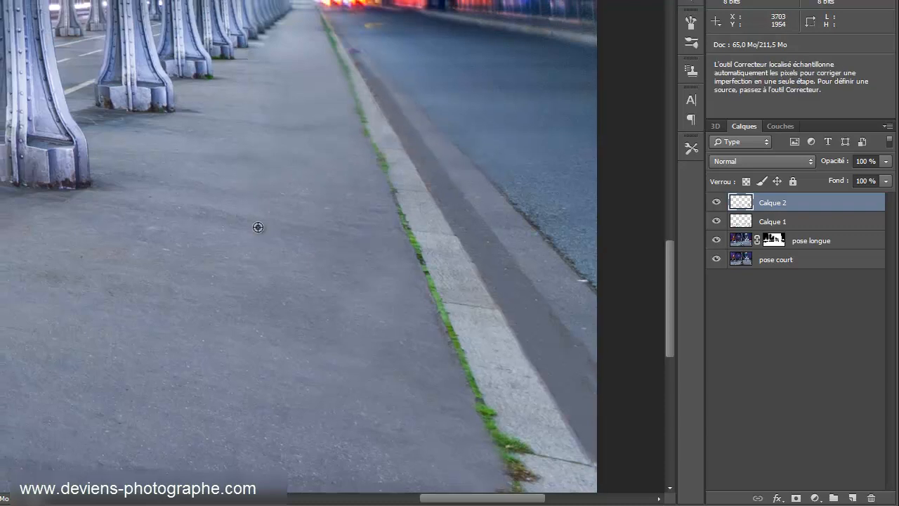
Step: Clone clean pavement over the weeds and dark spot spilling onto the walkway along the near kerb joint
key("v")
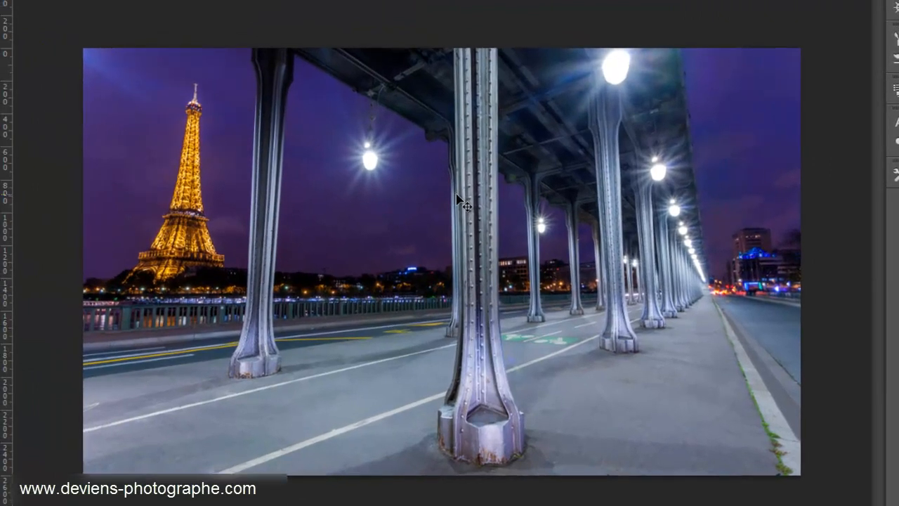
key("ctrl+0")
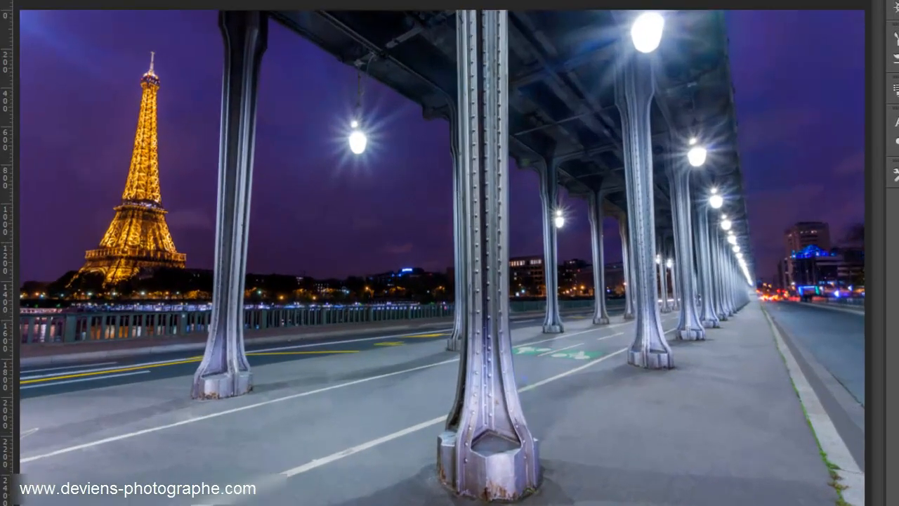
scroll(857, 492, "up", 6)
scroll(692, 316, "down", 2)
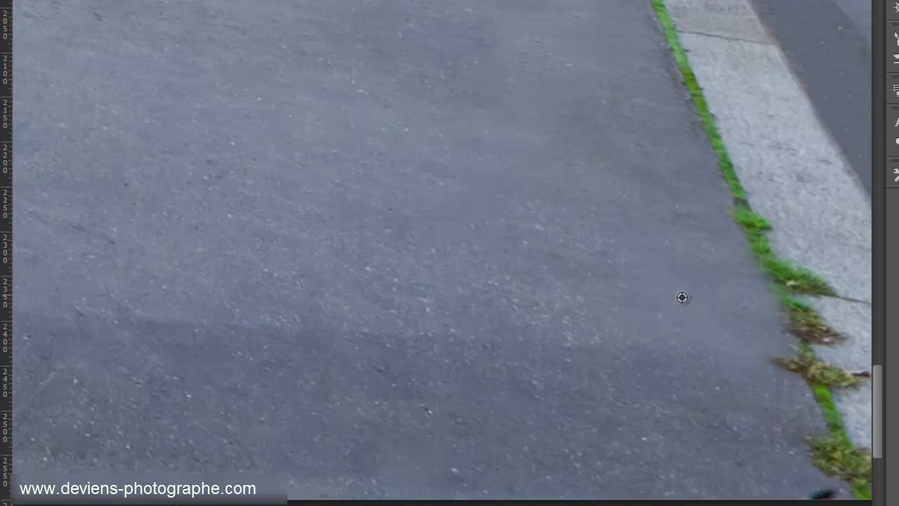
left_click(729, 358, "alt")
mouse_move(778, 360)
left_mouse_down()
mouse_move(795, 378)
mouse_move(823, 471)
mouse_move(820, 492)
left_mouse_up()
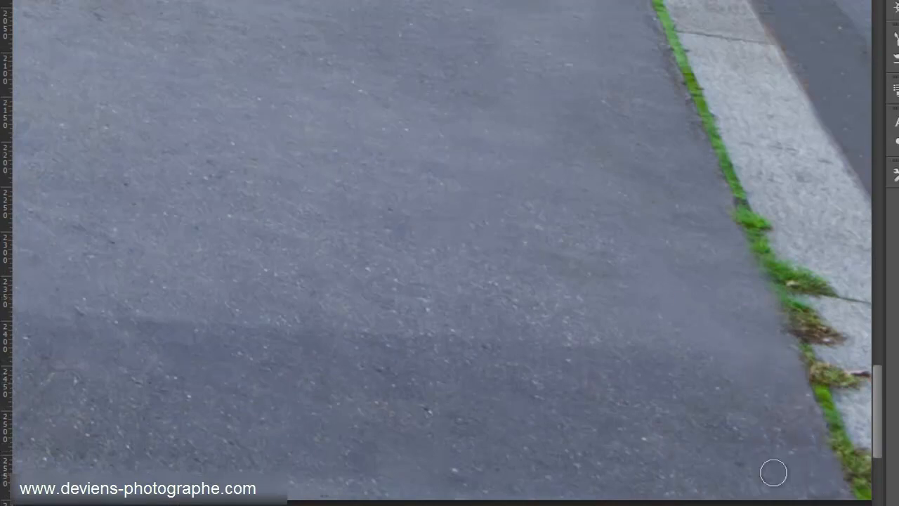
left_click_drag(714, 247, 730, 223)
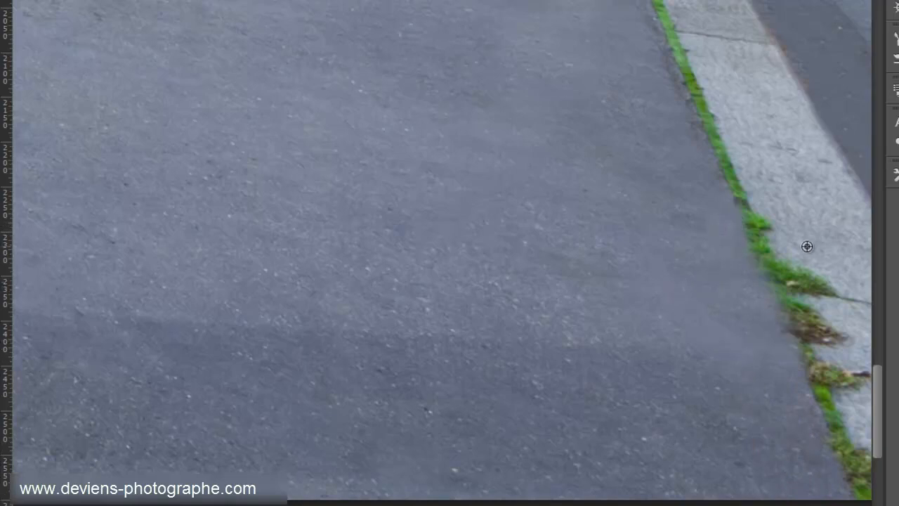
Step: Clone clean kerb stone over the grass tufts spreading across the kerb near its transverse joint
left_click(803, 223, "alt")
mouse_move(803, 255)
left_mouse_down()
mouse_move(831, 276)
mouse_move(791, 259)
mouse_move(842, 286)
mouse_move(818, 273)
mouse_move(832, 322)
left_mouse_up()
left_click(815, 247, "alt")
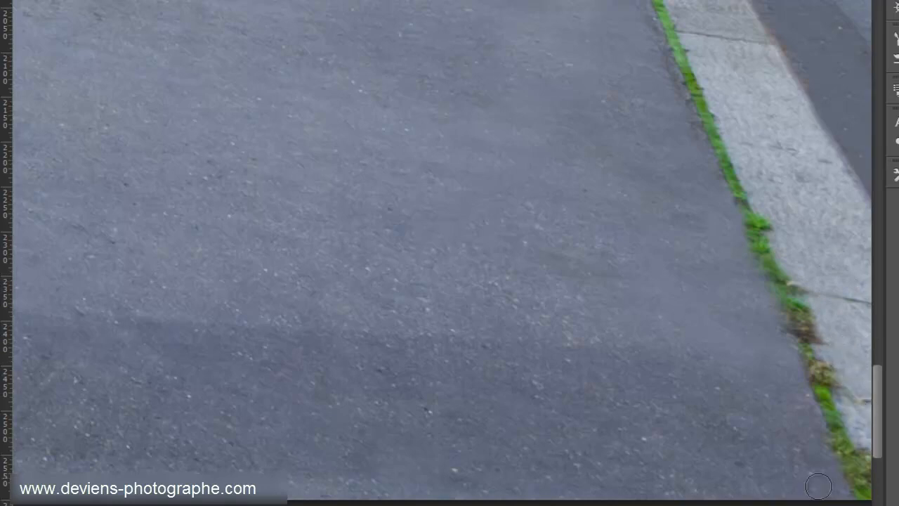
Step: Clone kerb stone over the orange spot, twig and grass tuft on the nearest kerb block
scroll(442, 250, "right", 4)
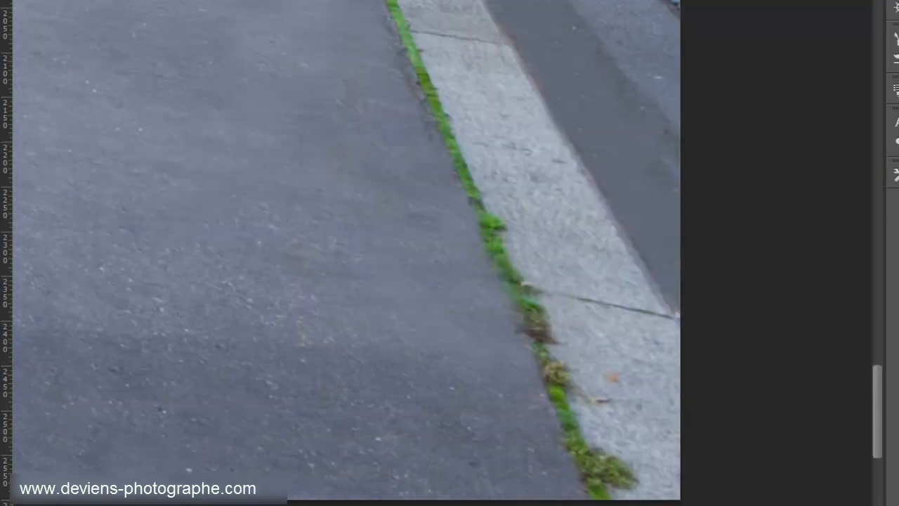
left_click(645, 359, "alt")
mouse_move(624, 373)
left_mouse_down()
mouse_move(619, 395)
mouse_move(602, 369)
mouse_move(596, 387)
mouse_move(616, 464)
mouse_move(608, 449)
mouse_move(626, 473)
mouse_move(636, 403)
left_mouse_up()
left_click(602, 345, "alt")
left_click(608, 414)
left_click(602, 400)
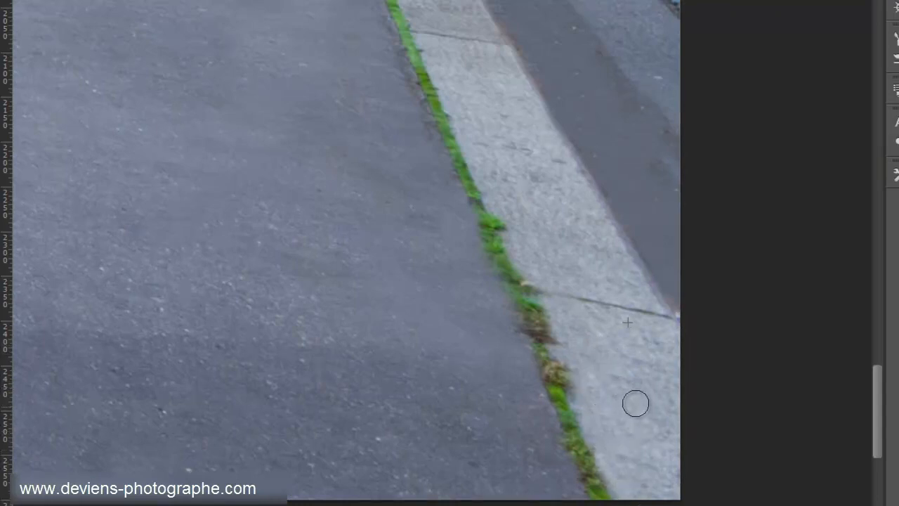
left_click(619, 361, "alt")
scroll(662, 418, "down", 8)
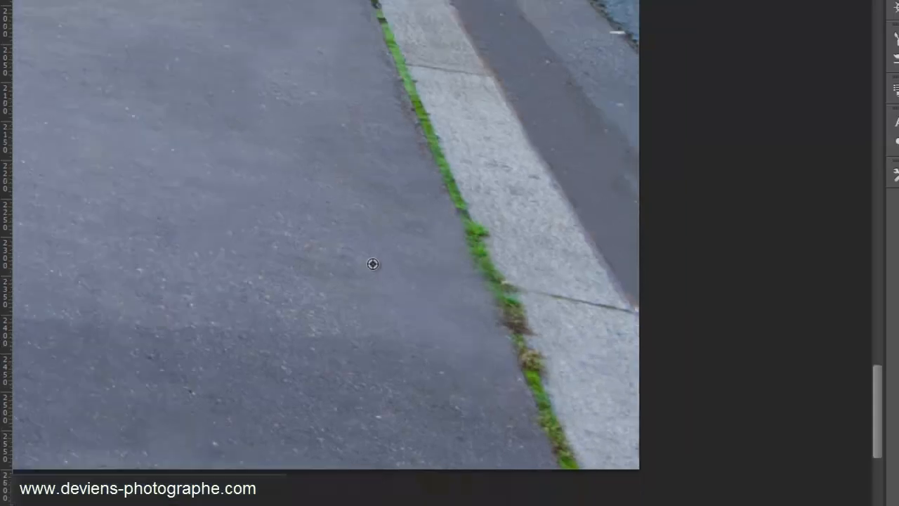
scroll(245, 123, "up", 3)
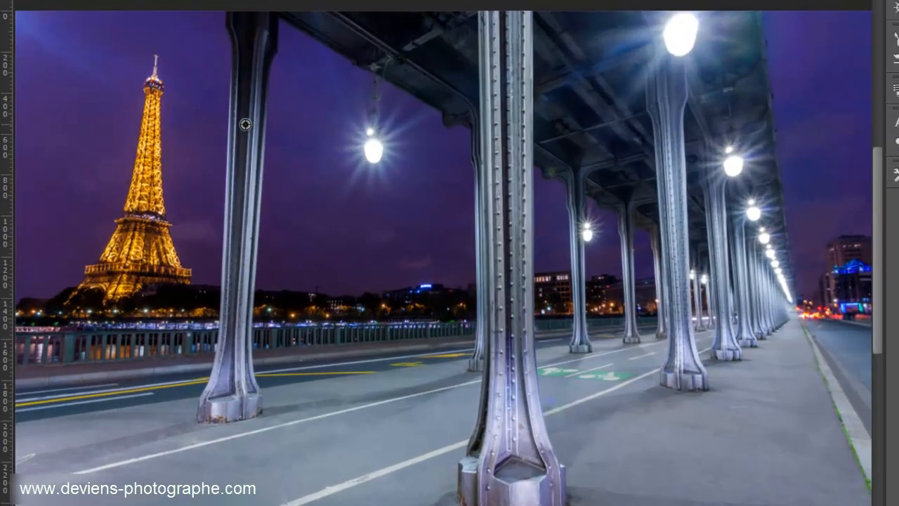
scroll(245, 124, "down", 1)
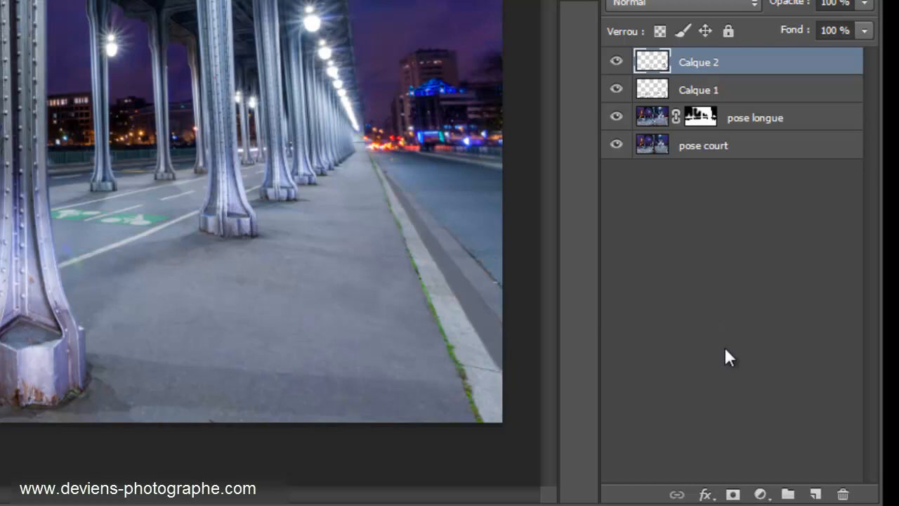
Step: Add a Hue/Saturation (Teinte/Saturation) adjustment layer above Calque 2 and increase its global saturation
left_click(762, 495)
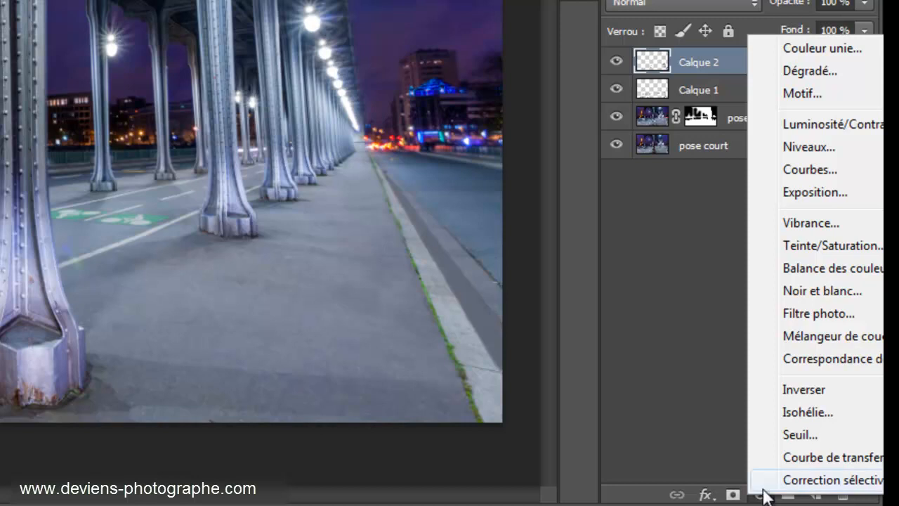
left_click(798, 246)
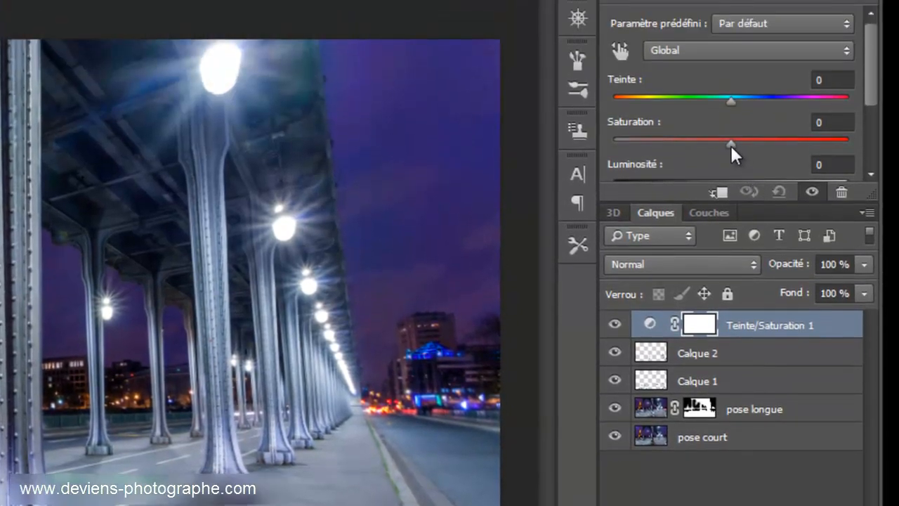
left_click(730, 143)
left_click_drag(730, 144, 774, 139)
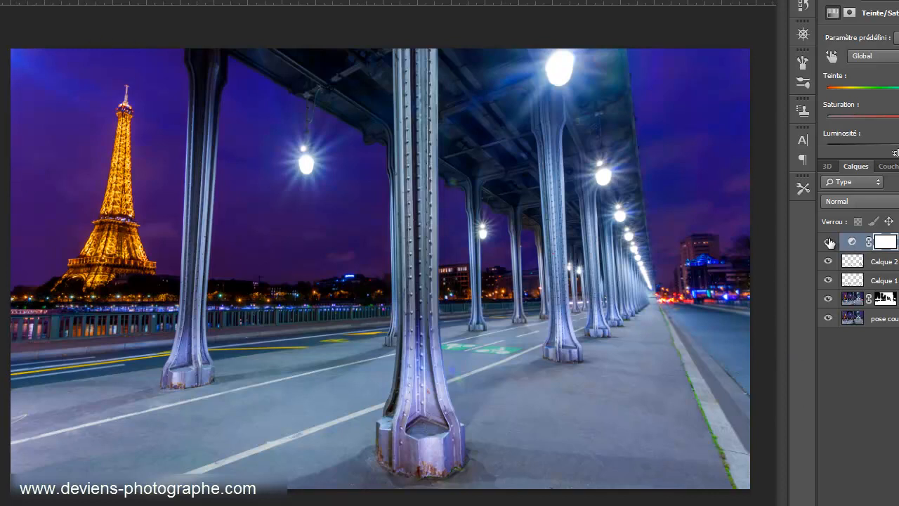
Step: Toggle the visibility of the Teinte/Saturation 1 layer to compare the image with and without the saturation boost
left_click(829, 242)
left_click(829, 241)
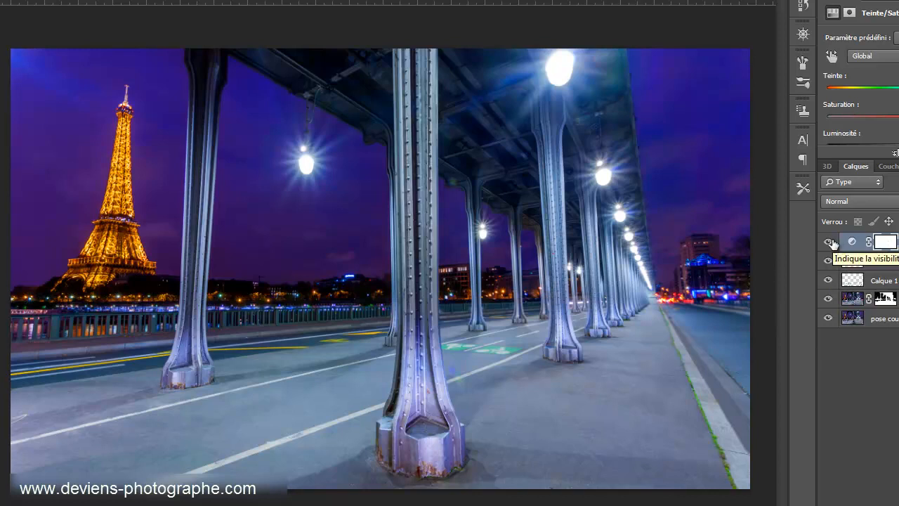
left_click(830, 242)
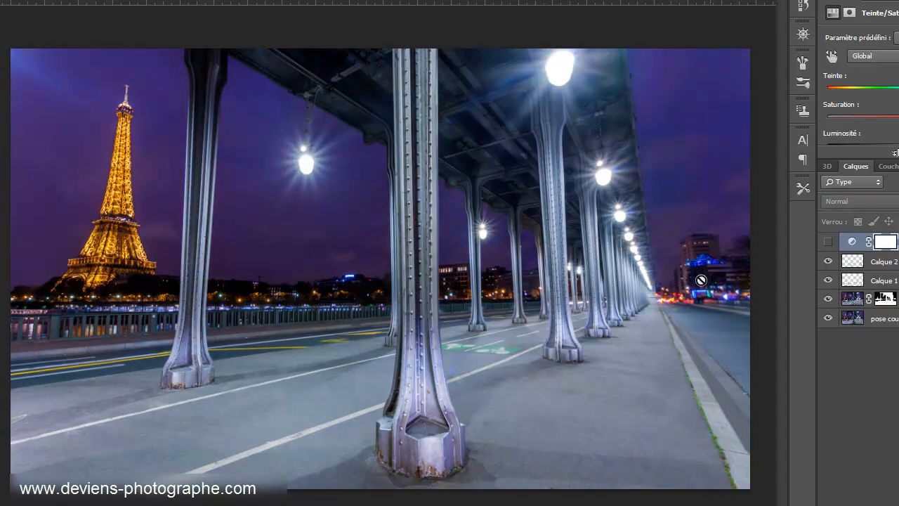
left_click(828, 241)
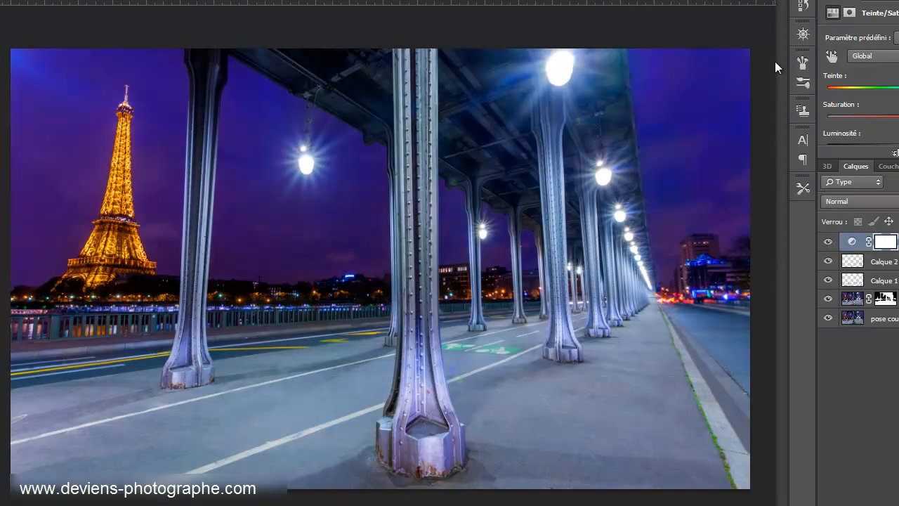
mouse_move(898, 87)
left_mouse_down()
mouse_move(802, 77)
mouse_move(898, 88)
left_mouse_up()
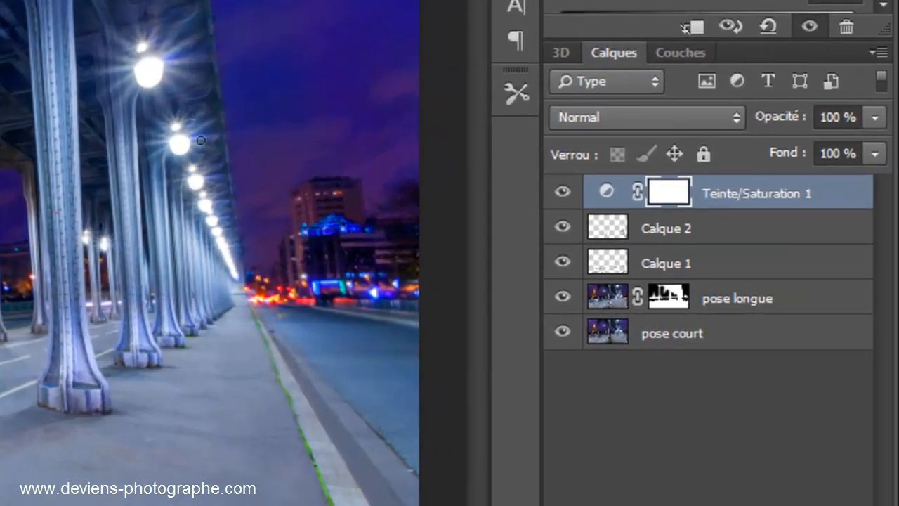
left_click(562, 195)
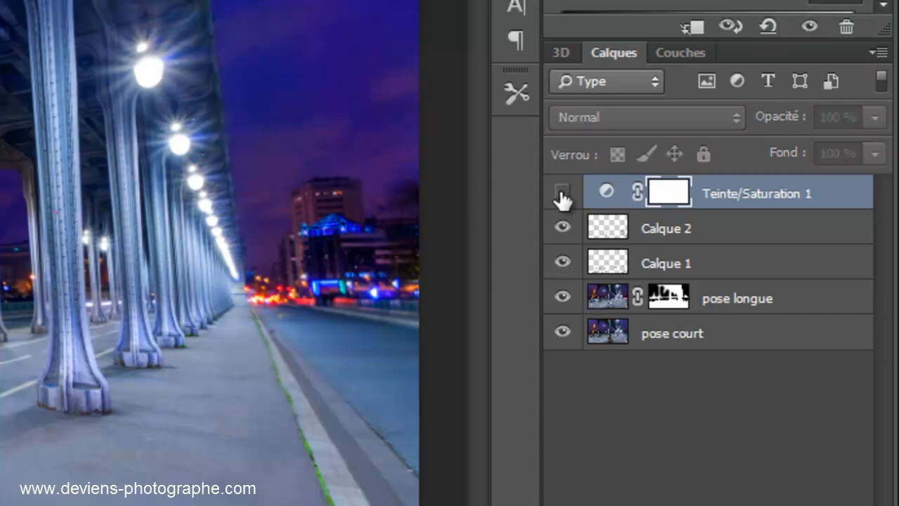
left_click(562, 195)
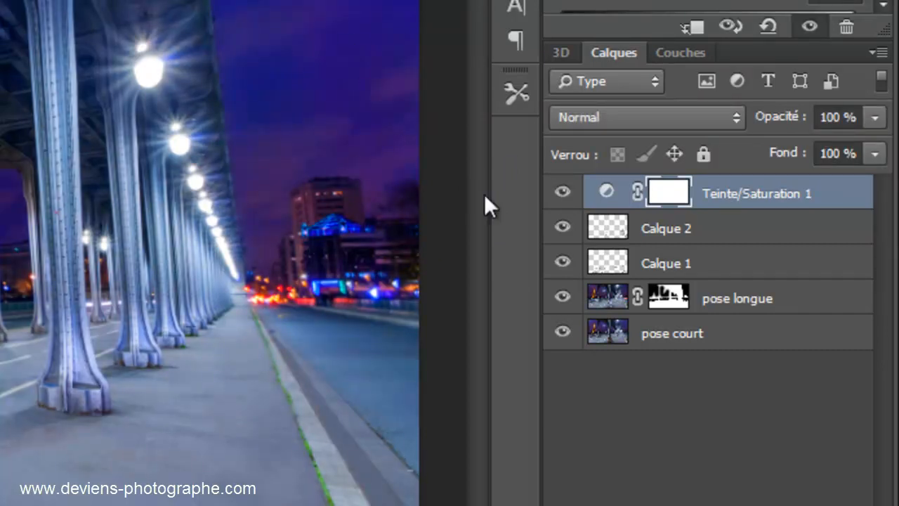
Step: Select the Teinte/Saturation 1 layer mask and display it on its own before returning to the image
left_click(669, 199)
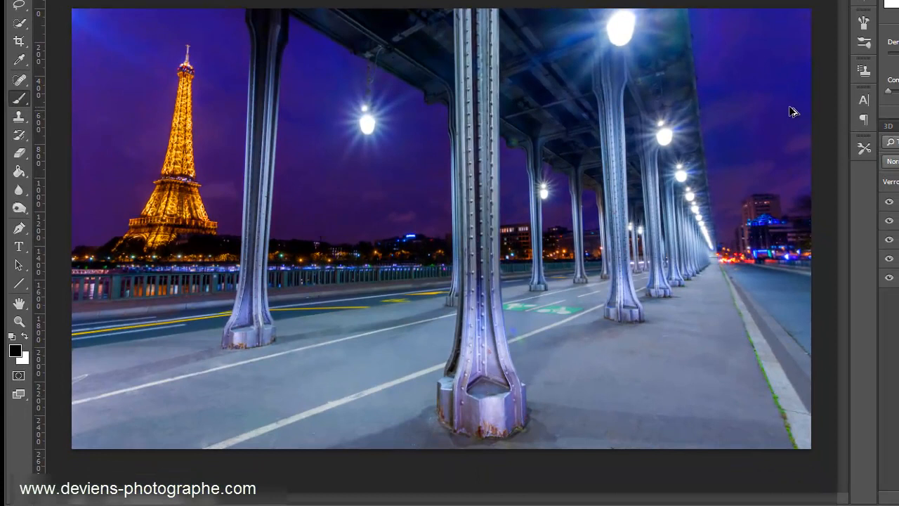
right_click(790, 108, "alt")
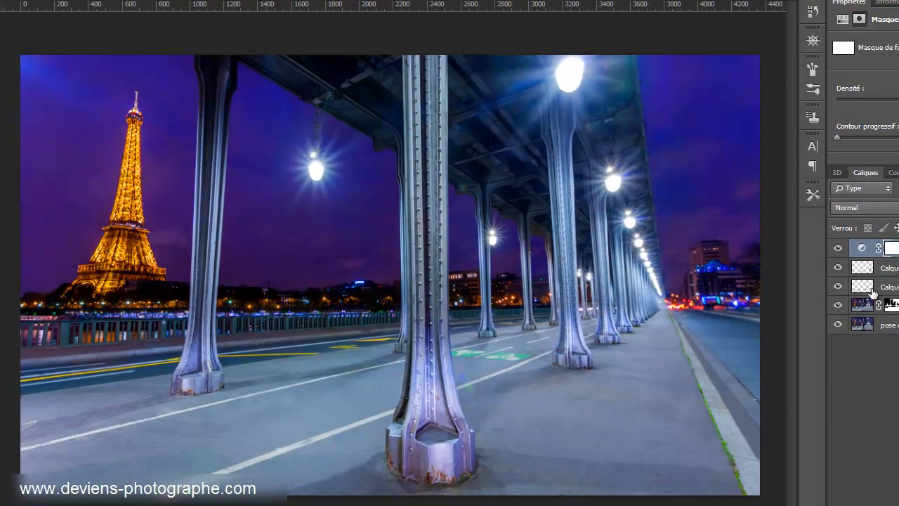
left_click(891, 251, "alt")
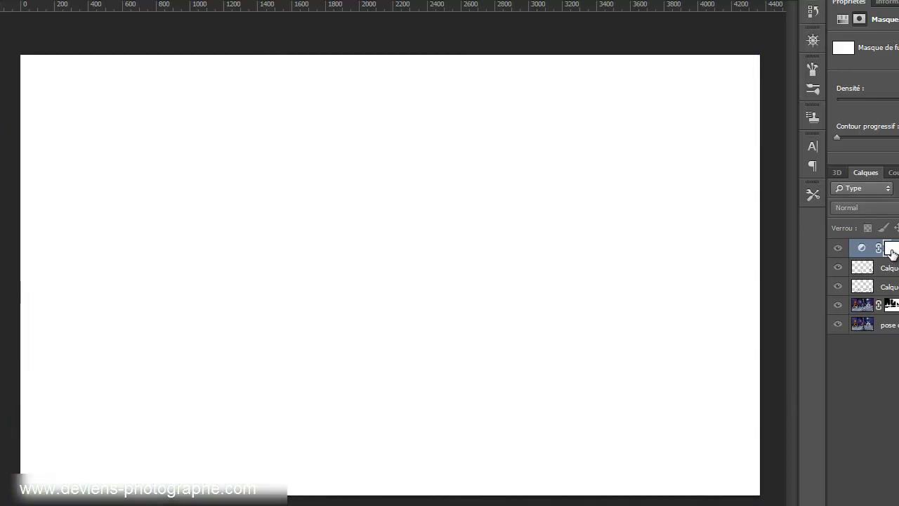
left_click(892, 252, "alt")
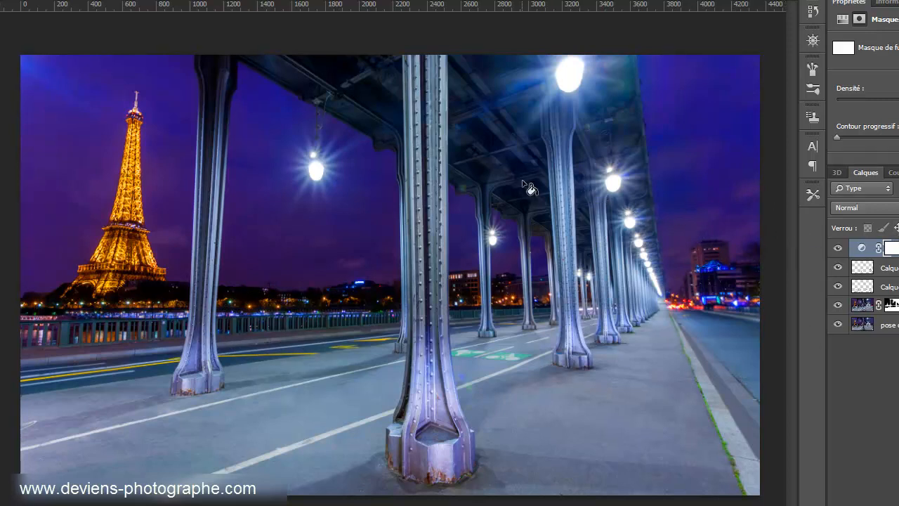
Step: Fill the Teinte/Saturation 1 layer mask with black using the Paint Bucket and hide the layer to compare
left_click(674, 289)
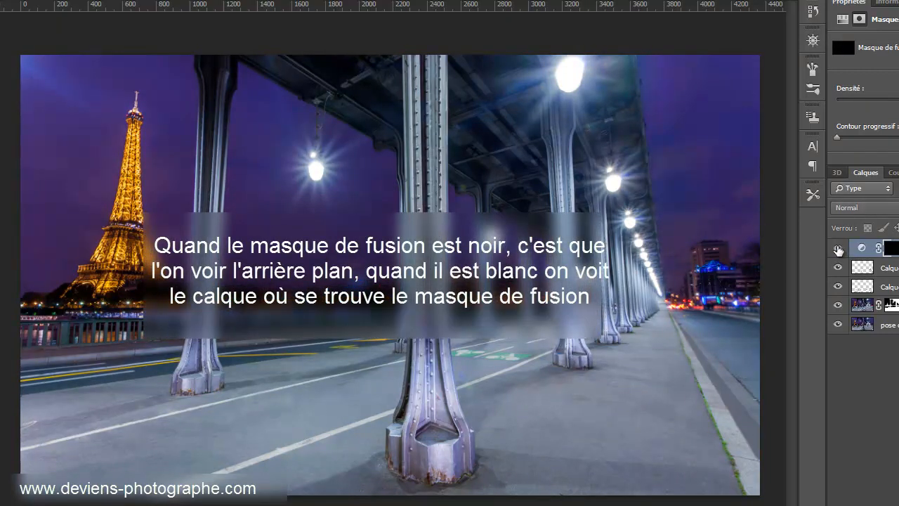
left_click(838, 250)
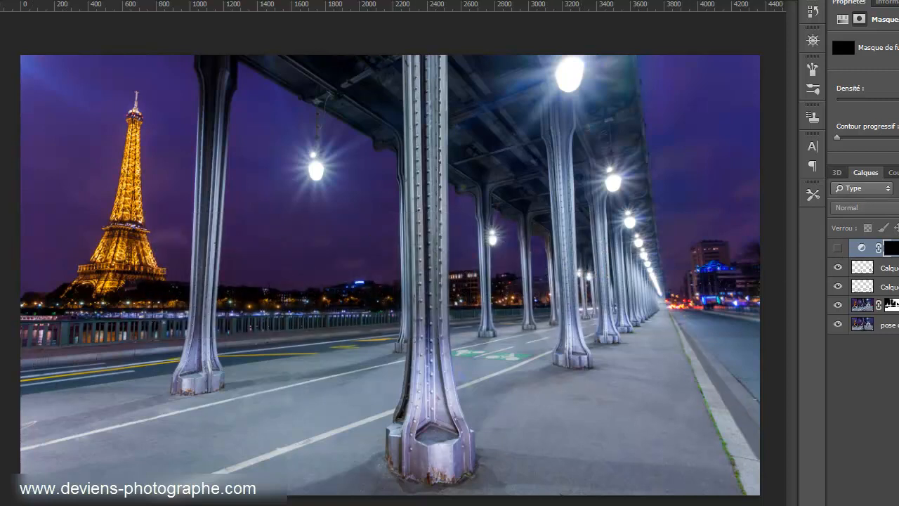
Step: Show the Teinte/Saturation 1 layer again and paint its mask white over the base of the foreground pillar
left_click(400, 455)
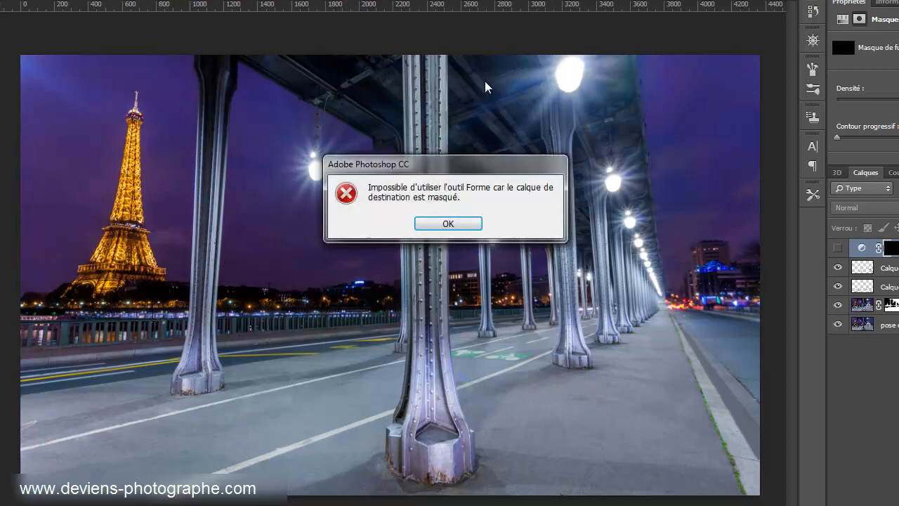
left_click(454, 223)
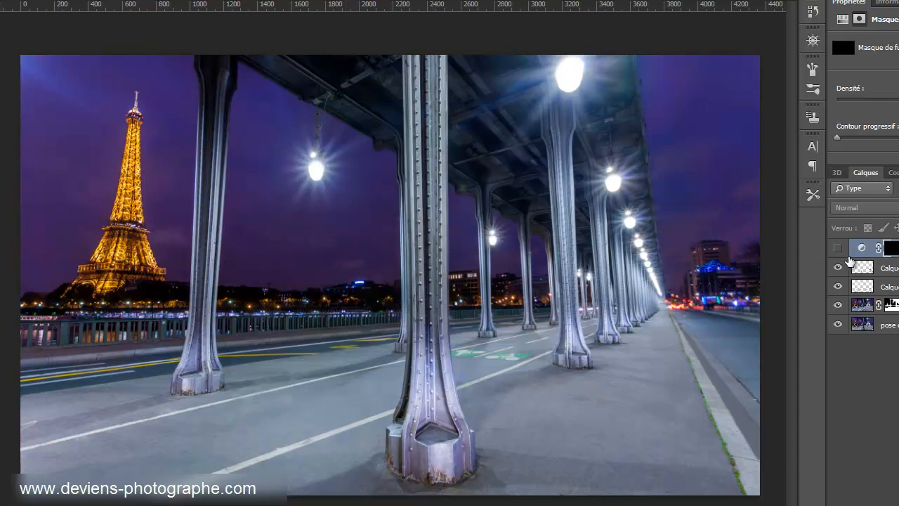
left_click(837, 247)
mouse_move(421, 449)
left_mouse_down()
mouse_move(436, 432)
mouse_move(430, 439)
mouse_move(428, 416)
mouse_move(428, 442)
mouse_move(437, 443)
left_mouse_up()
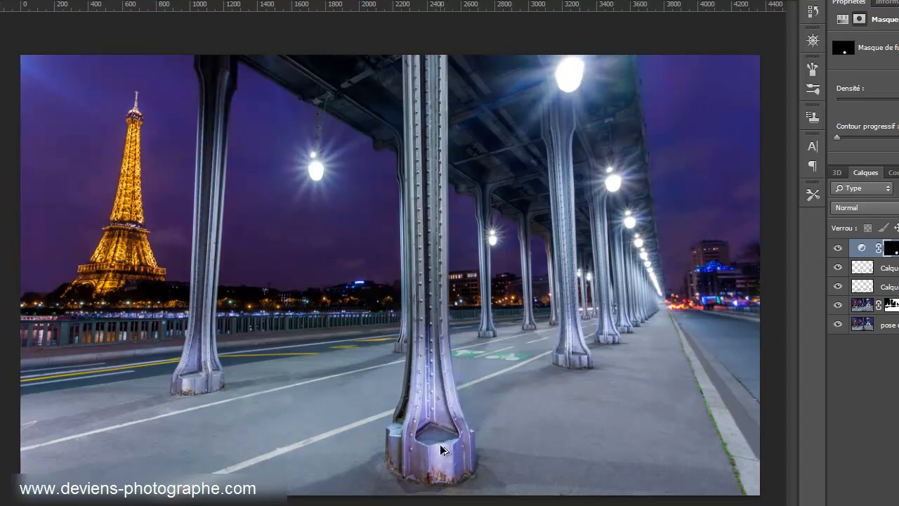
key("ctrl+j")
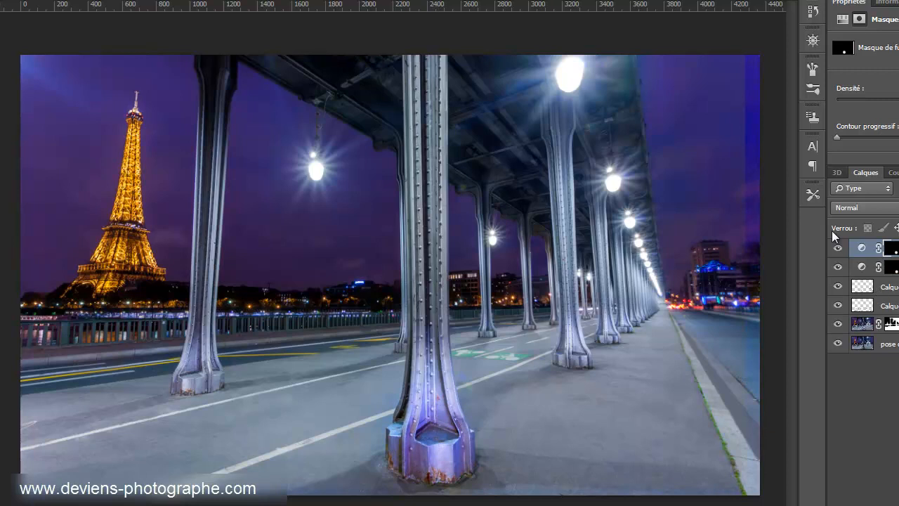
key("ctrl+z")
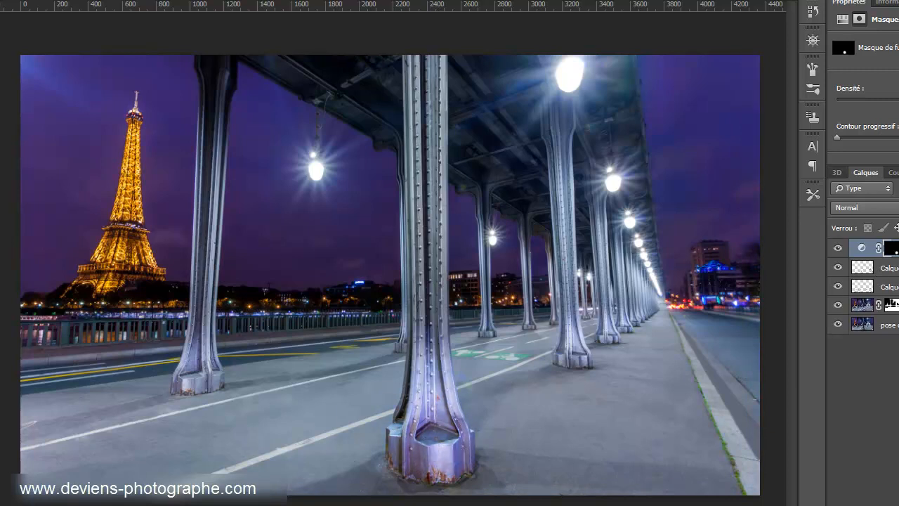
Step: Extend the white mask painting up the whole shaft of the foreground pillar
left_click_drag(423, 403, 387, 390)
mouse_move(411, 442)
left_mouse_down()
mouse_move(400, 442)
mouse_move(439, 467)
mouse_move(425, 434)
mouse_move(429, 401)
mouse_move(448, 429)
mouse_move(420, 427)
mouse_move(433, 340)
mouse_move(442, 435)
mouse_move(414, 432)
mouse_move(432, 220)
mouse_move(420, 248)
mouse_move(430, 184)
mouse_move(425, 82)
left_mouse_up()
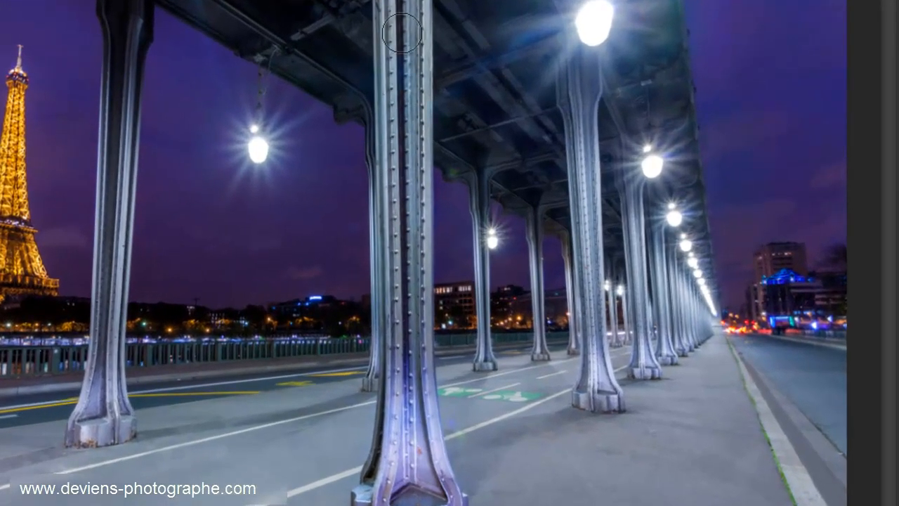
mouse_move(402, 32)
left_mouse_down()
mouse_move(398, 3)
mouse_move(410, 14)
mouse_move(403, 17)
mouse_move(425, 69)
mouse_move(412, 61)
mouse_move(405, 406)
mouse_move(414, 436)
mouse_move(410, 382)
mouse_move(439, 475)
mouse_move(411, 494)
mouse_move(384, 503)
left_mouse_up()
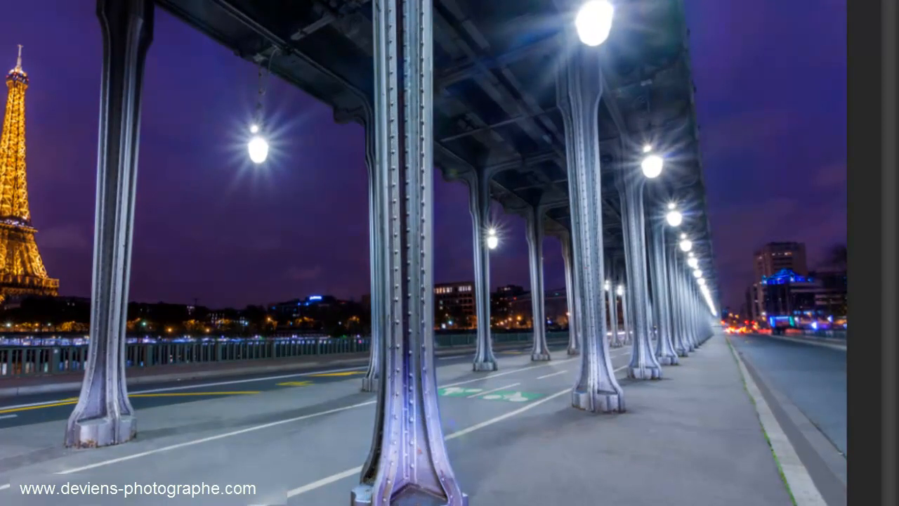
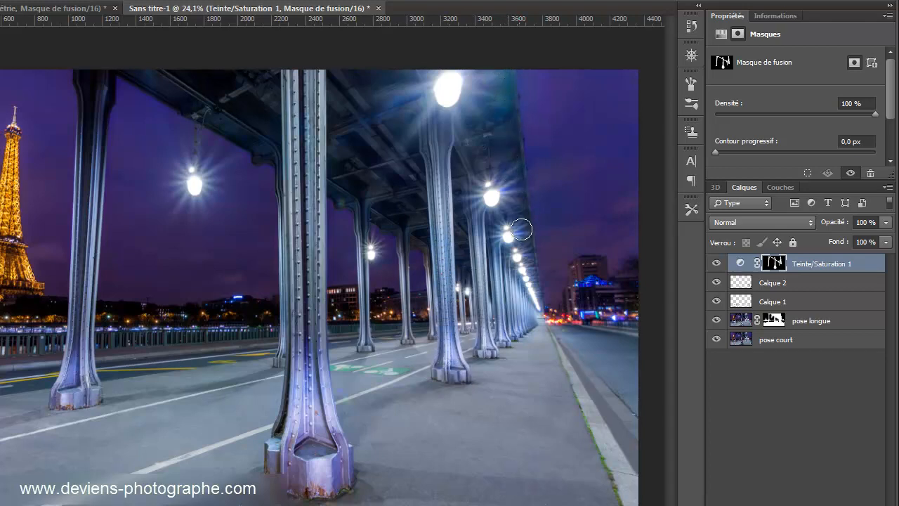
Step: Display the Teinte/Saturation 1 mask on its own to examine the painted strokes, and return to the image
left_click(776, 264, "alt")
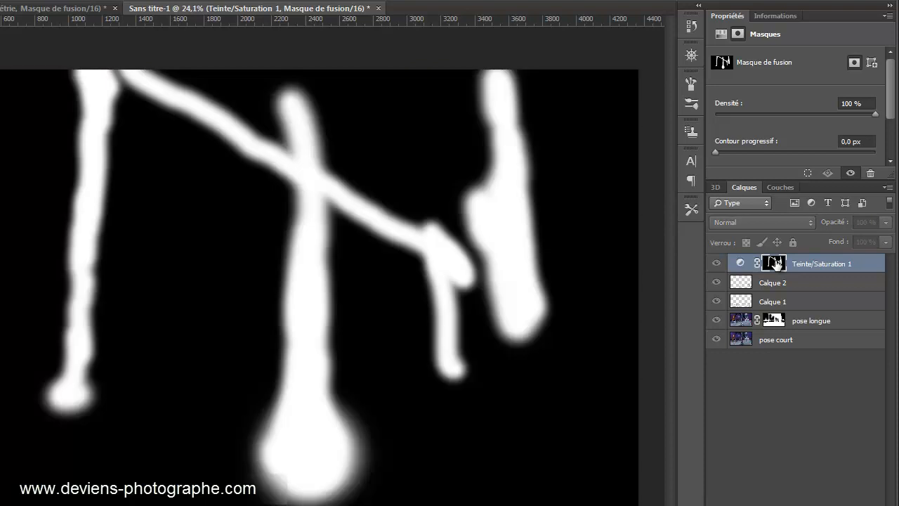
left_click(776, 264, "alt")
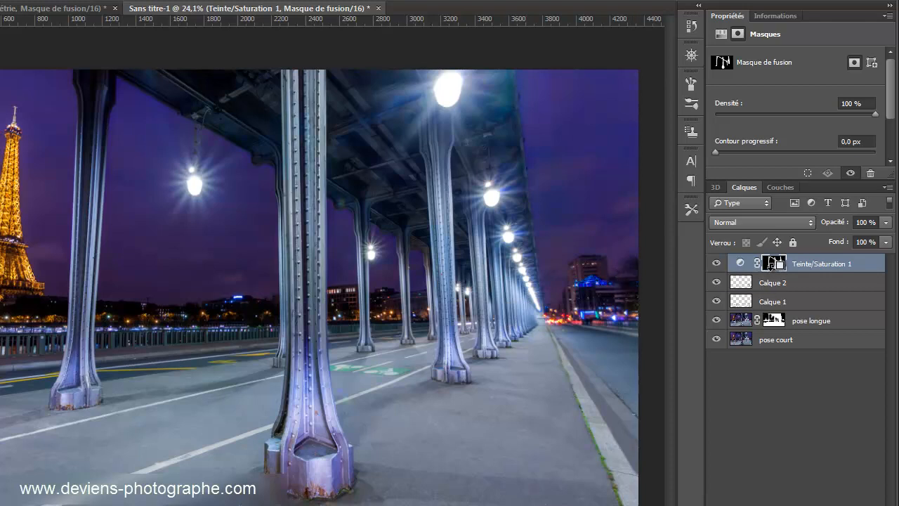
key("ctrl+alt+g")
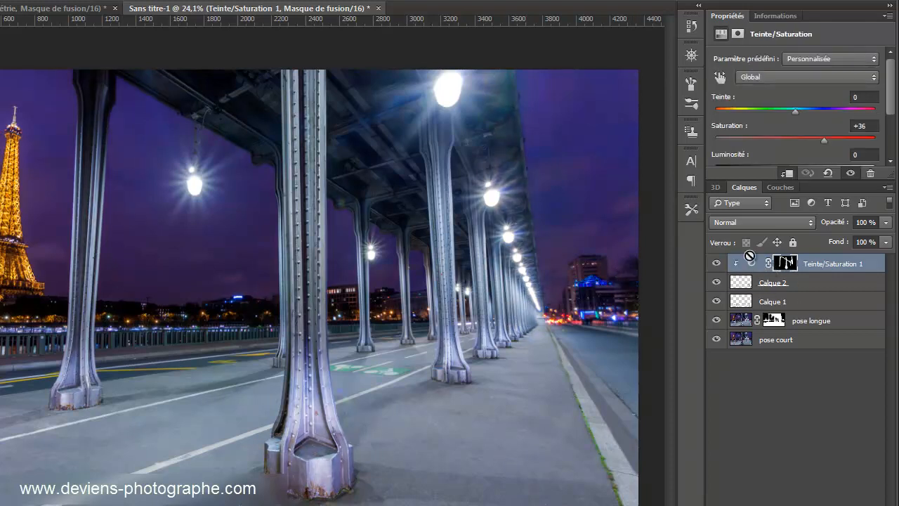
key("ctrl+alt+g")
left_click(773, 263, "alt")
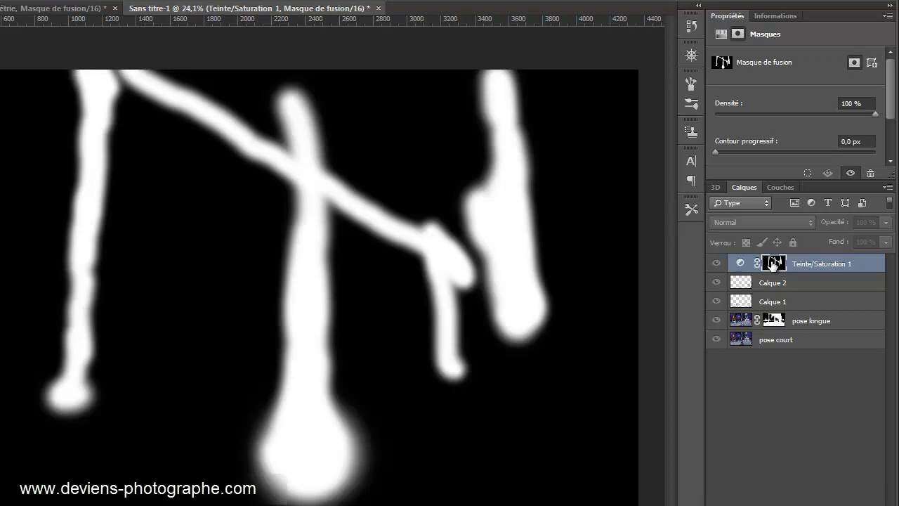
left_click(774, 263, "alt")
left_click(774, 263, "alt")
left_click(774, 263, "alt")
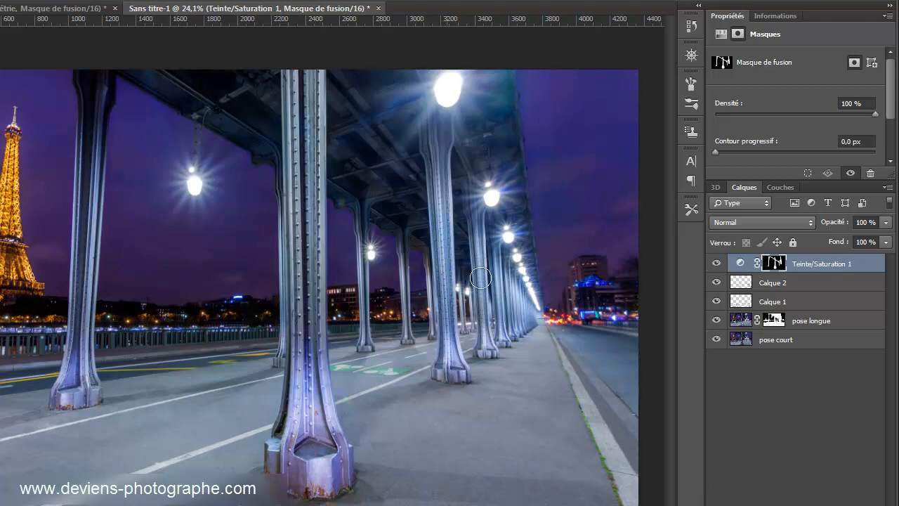
Step: Display the mask on its own and fill the bridge deck area between the painted strokes with white
left_click(773, 263, "alt")
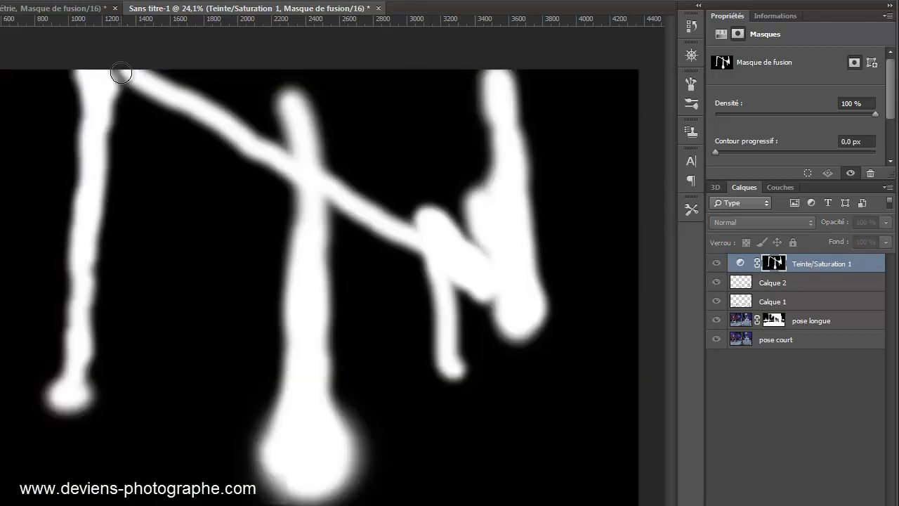
mouse_move(119, 68)
left_mouse_down()
mouse_move(248, 114)
mouse_move(264, 96)
mouse_move(211, 61)
mouse_move(195, 78)
mouse_move(268, 130)
mouse_move(307, 144)
mouse_move(255, 82)
mouse_move(318, 126)
mouse_move(359, 116)
mouse_move(327, 67)
mouse_move(415, 104)
mouse_move(444, 80)
mouse_move(473, 78)
mouse_move(444, 71)
mouse_move(406, 100)
mouse_move(441, 108)
mouse_move(454, 169)
mouse_move(484, 184)
mouse_move(479, 195)
mouse_move(485, 175)
mouse_move(492, 210)
mouse_move(449, 208)
mouse_move(479, 249)
mouse_move(353, 164)
mouse_move(368, 200)
mouse_move(398, 221)
mouse_move(375, 190)
mouse_move(432, 198)
mouse_move(371, 136)
mouse_move(435, 146)
mouse_move(453, 194)
mouse_move(358, 127)
mouse_move(291, 102)
left_mouse_up()
mouse_move(220, 100)
left_mouse_down()
mouse_move(263, 148)
mouse_move(314, 167)
left_mouse_up()
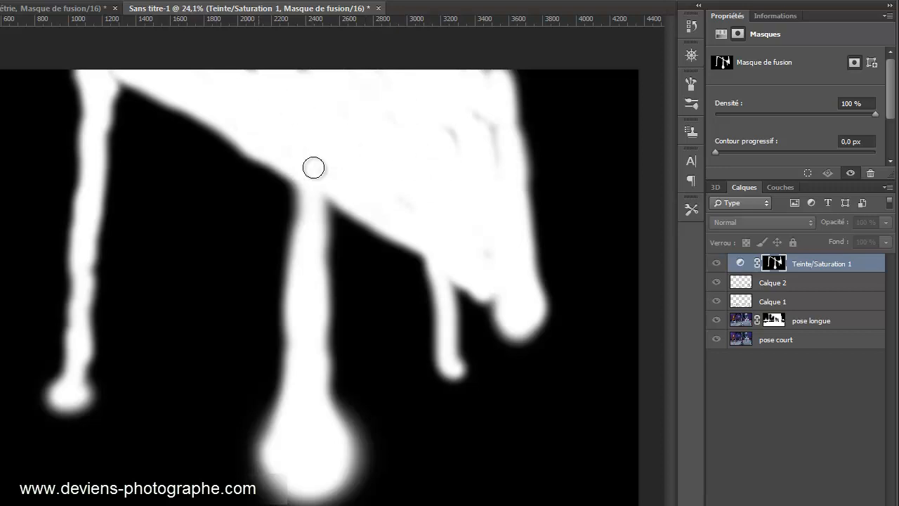
left_click_drag(469, 148, 482, 126)
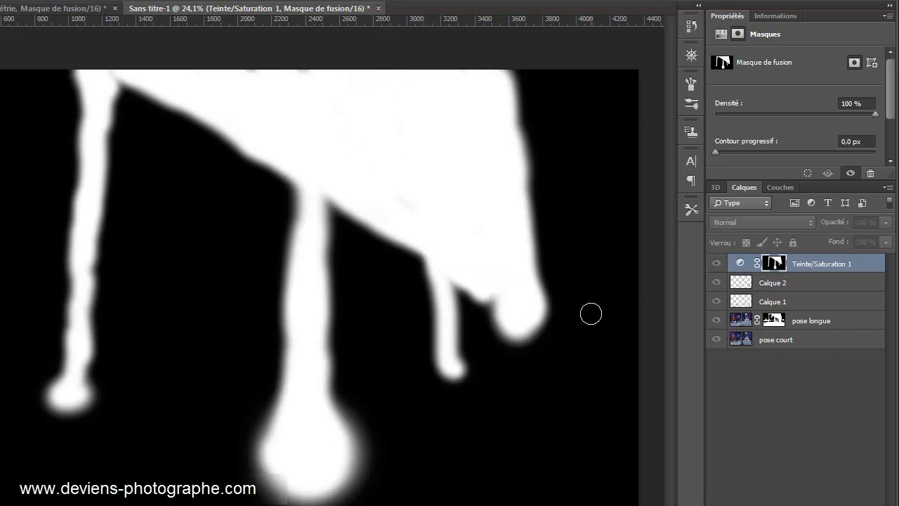
Step: Return from the mask to the image and toggle the Teinte/Saturation 1 layer's visibility to compare the saturation
left_click(773, 268, "alt")
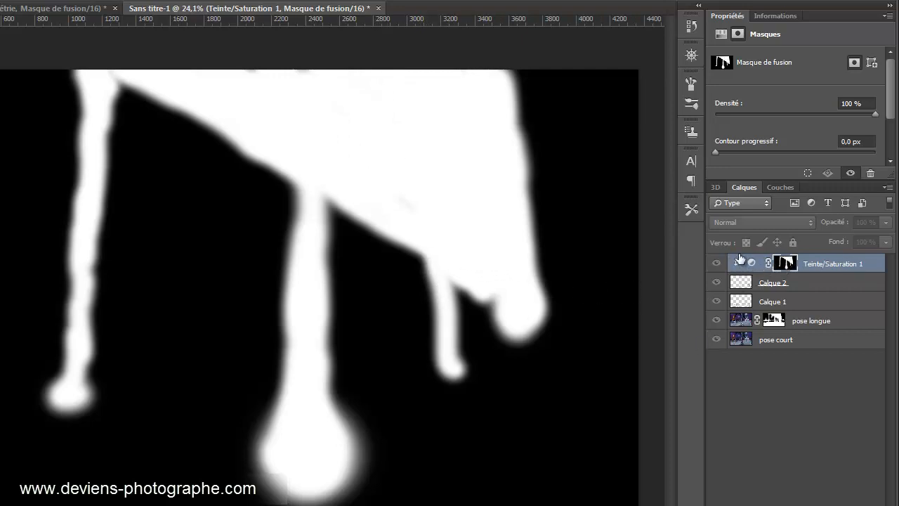
left_click(739, 255, "alt")
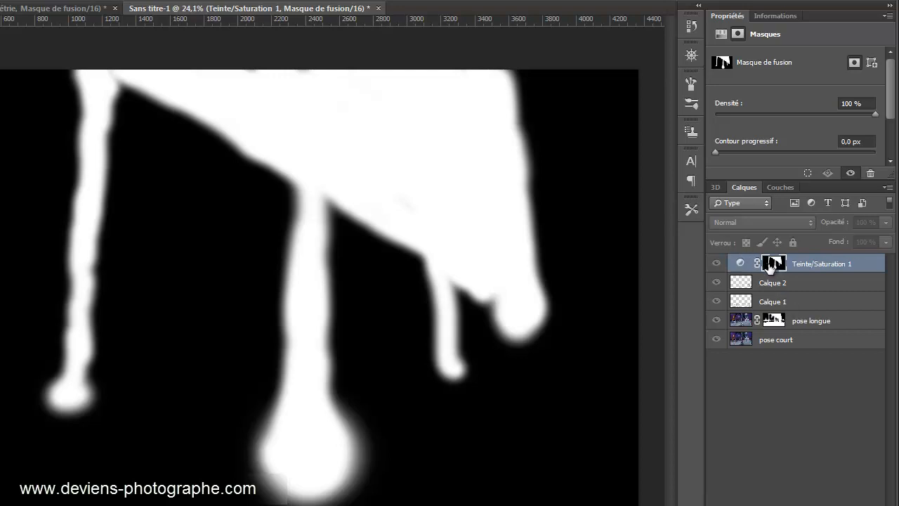
left_click(771, 265, "alt")
left_click(715, 263)
left_click(715, 265)
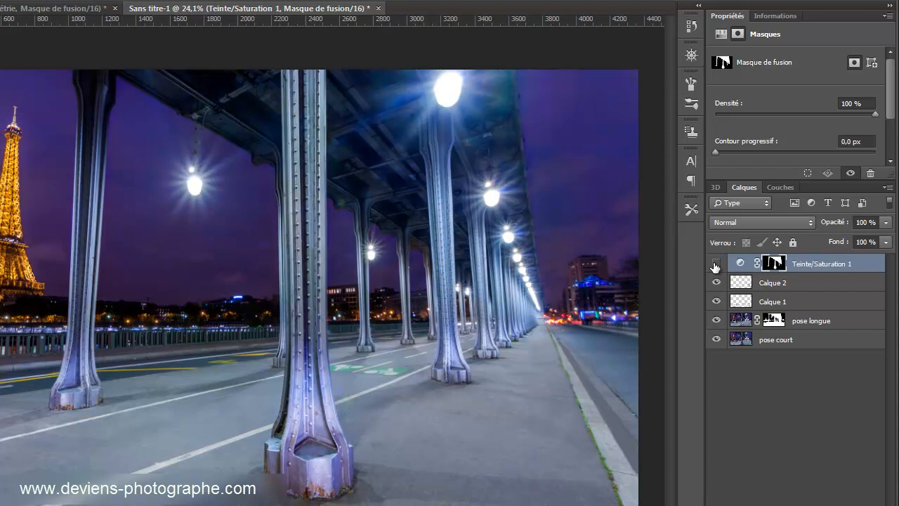
left_click(716, 265)
Step: Set the global saturation of Teinte/Saturation 1 to +100 and reselect its layer mask
left_click(744, 266)
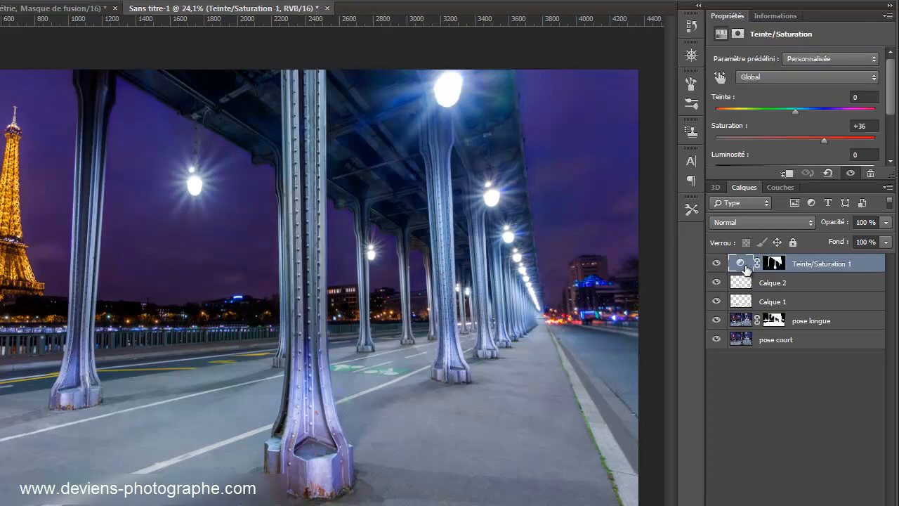
left_click_drag(824, 140, 879, 147)
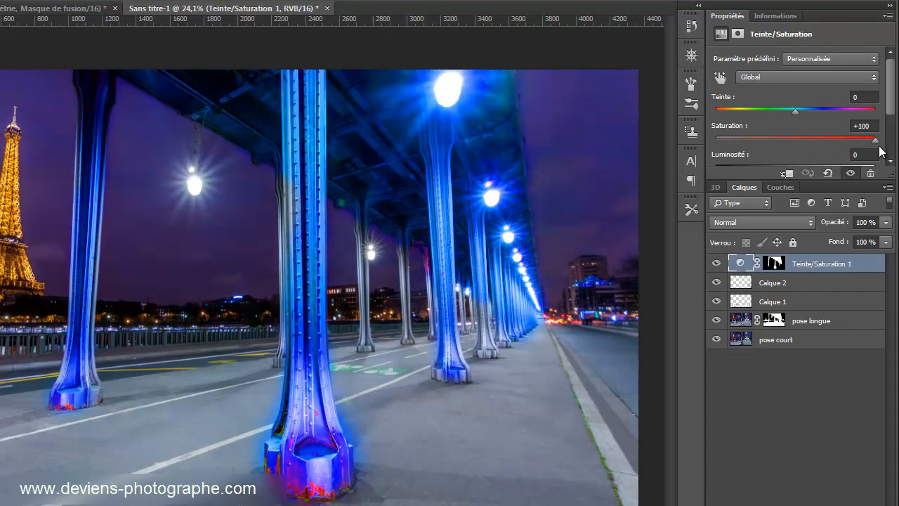
left_click(775, 264)
Step: Resize the brush and paint the mask white over the lower part of the second large pillar
right_click(489, 355, "alt")
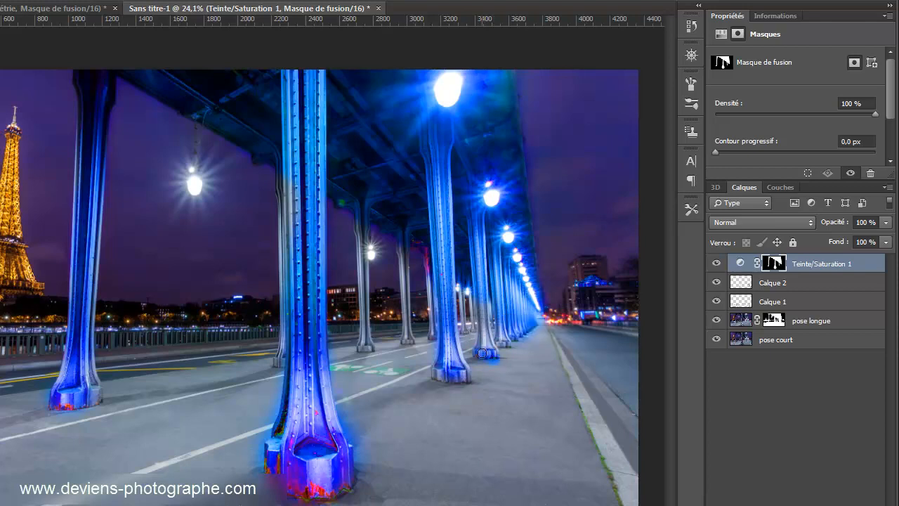
scroll(491, 361, "up", 10)
mouse_move(241, 354)
left_mouse_down()
mouse_move(259, 263)
mouse_move(276, 380)
mouse_move(288, 421)
mouse_move(274, 341)
mouse_move(309, 455)
left_mouse_up()
scroll(281, 439, "down", 2)
mouse_move(223, 439)
left_mouse_down()
mouse_move(183, 455)
mouse_move(166, 434)
mouse_move(161, 444)
mouse_move(155, 429)
mouse_move(162, 458)
mouse_move(190, 468)
mouse_move(294, 487)
mouse_move(361, 486)
mouse_move(293, 365)
mouse_move(189, 420)
mouse_move(162, 401)
mouse_move(169, 406)
mouse_move(185, 380)
mouse_move(211, 292)
mouse_move(209, 200)
mouse_move(232, 148)
mouse_move(253, 272)
left_mouse_up()
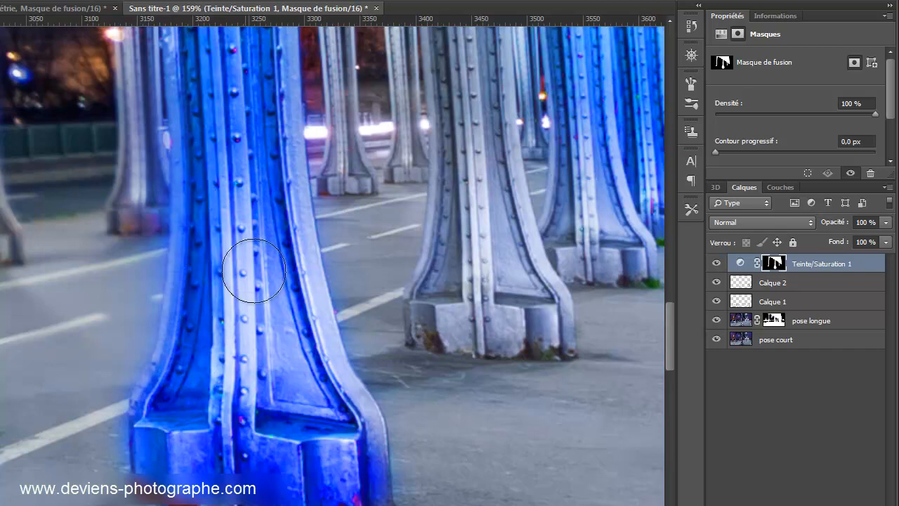
Step: Paint the mask white over the unsaturated lower parts of the next two pillars in the receding row
mouse_move(440, 313)
left_mouse_down()
mouse_move(543, 323)
mouse_move(503, 255)
mouse_move(486, 258)
mouse_move(459, 304)
mouse_move(449, 301)
mouse_move(499, 127)
mouse_move(489, 87)
mouse_move(500, 145)
mouse_move(503, 135)
mouse_move(466, 83)
mouse_move(471, 42)
left_mouse_up()
scroll(467, 286, "up", 5)
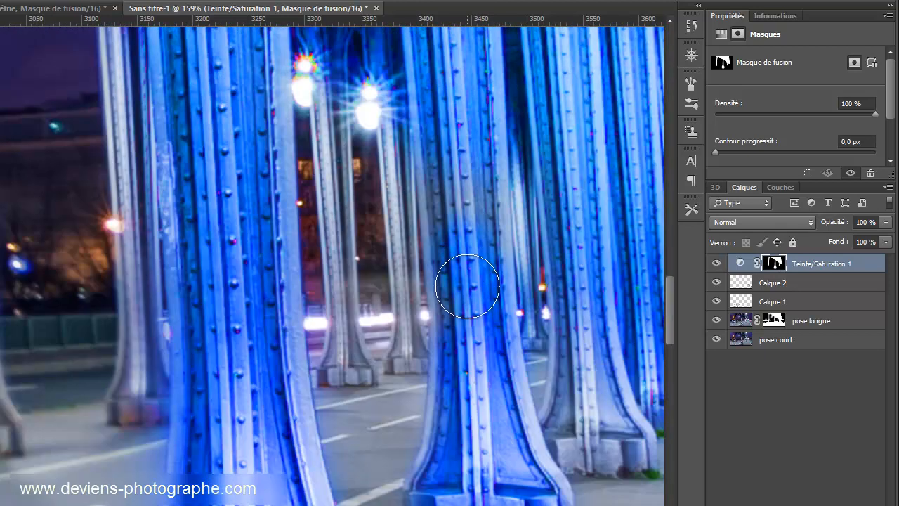
scroll(437, 141, "up", 1)
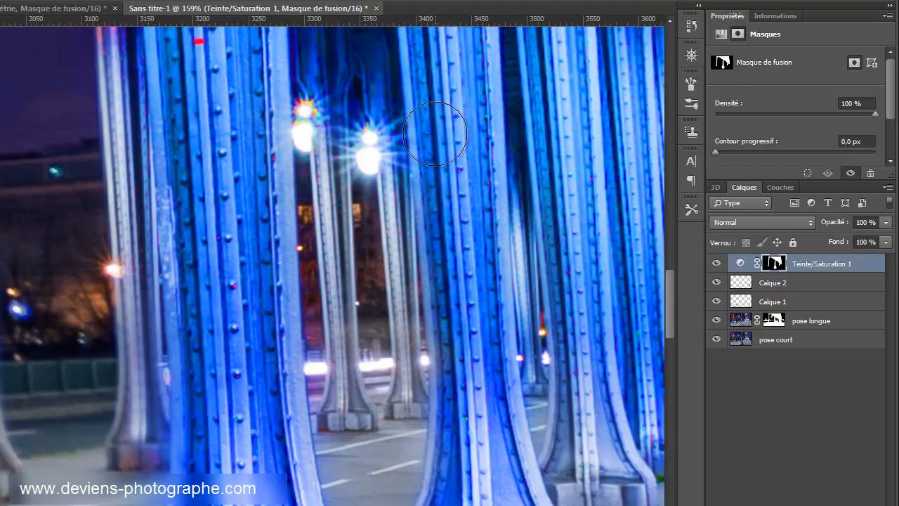
scroll(435, 123, "up", 4)
scroll(461, 114, "down", 6)
mouse_move(610, 304)
left_mouse_down()
mouse_move(580, 294)
mouse_move(586, 342)
mouse_move(576, 389)
mouse_move(612, 399)
mouse_move(600, 368)
left_mouse_up()
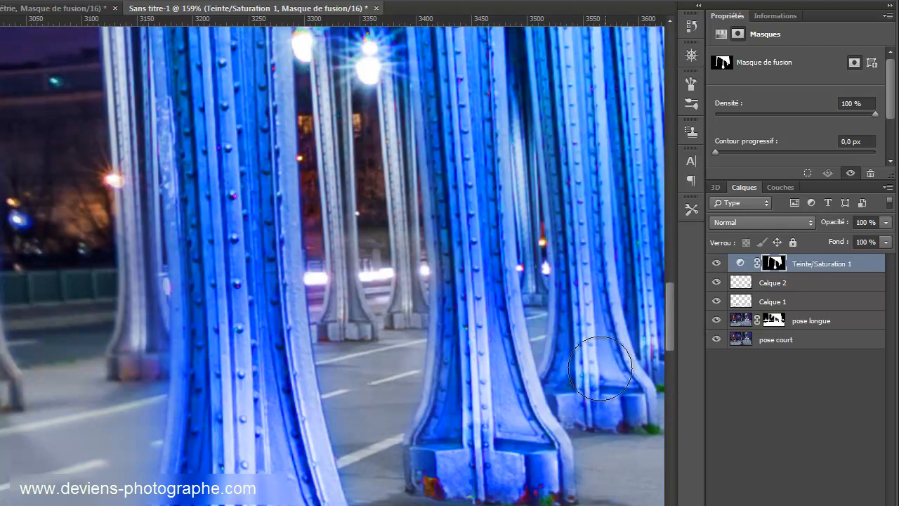
Step: Paint the mask white over the base and lower shaft of the thin background pillar left of the second large pillar
scroll(333, 260, "right", 6)
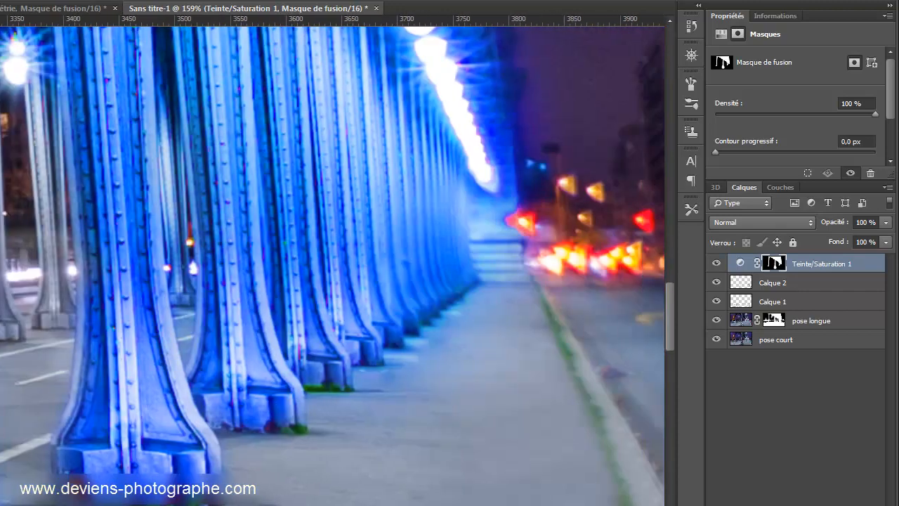
scroll(349, 334, "down", 10)
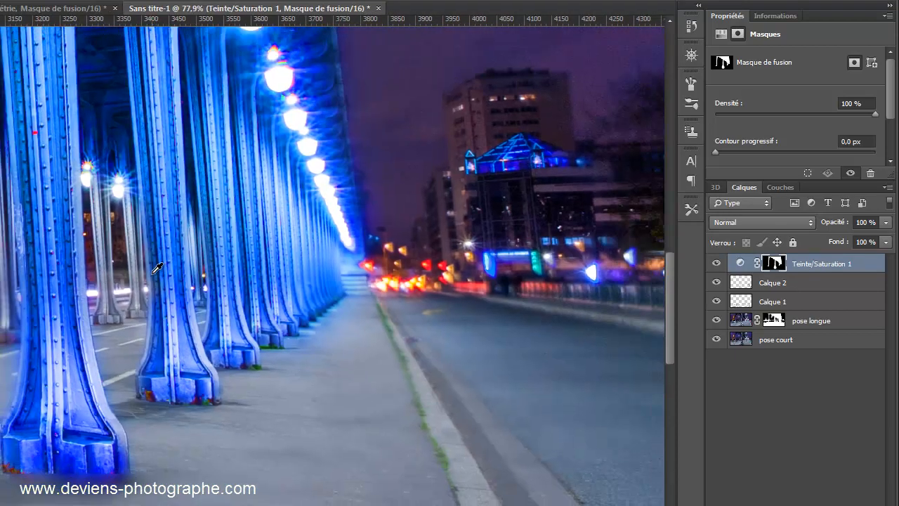
scroll(41, 145, "up", 10)
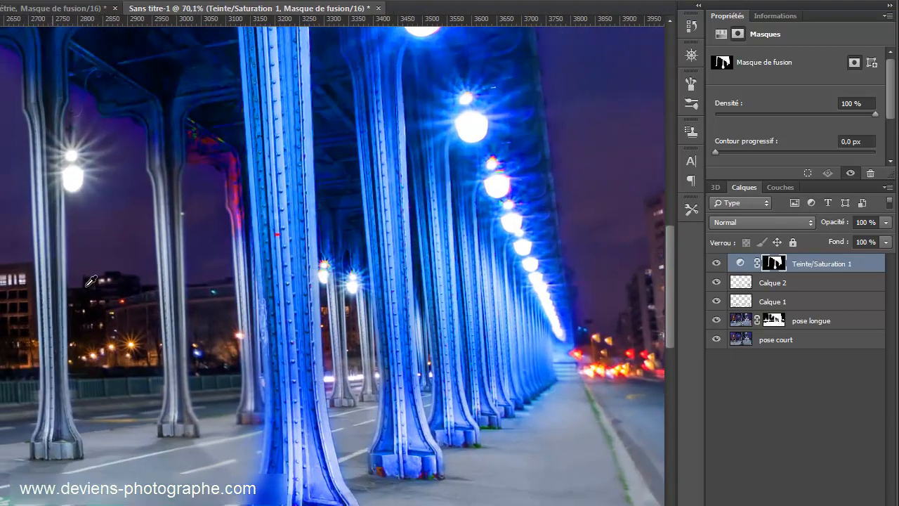
scroll(41, 146, "down", 4)
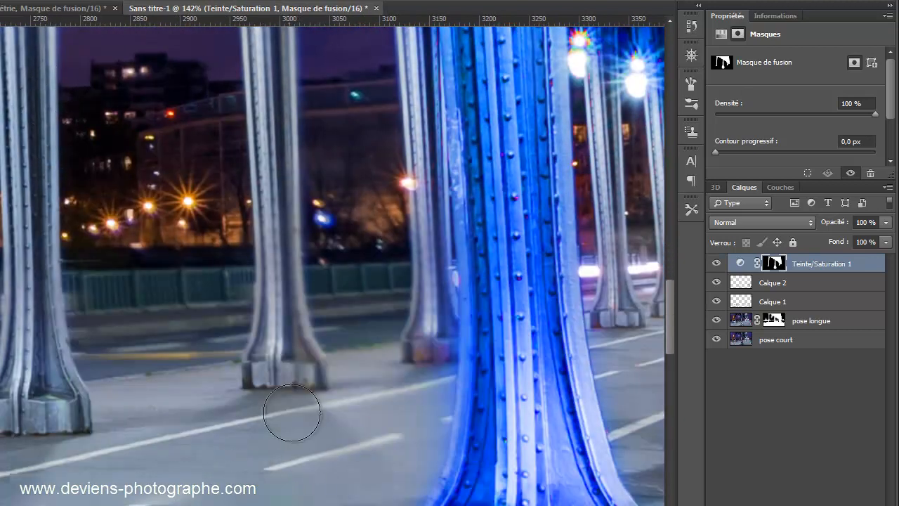
mouse_move(273, 368)
left_mouse_down()
mouse_move(297, 366)
mouse_move(263, 351)
mouse_move(269, 359)
mouse_move(287, 276)
mouse_move(292, 355)
mouse_move(291, 284)
mouse_move(302, 347)
mouse_move(294, 260)
mouse_move(287, 285)
mouse_move(275, 243)
mouse_move(280, 293)
left_mouse_up()
right_click(282, 358, "alt")
mouse_move(270, 241)
left_mouse_down()
mouse_move(281, 185)
mouse_move(285, 242)
mouse_move(291, 157)
mouse_move(288, 184)
mouse_move(272, 126)
left_mouse_up()
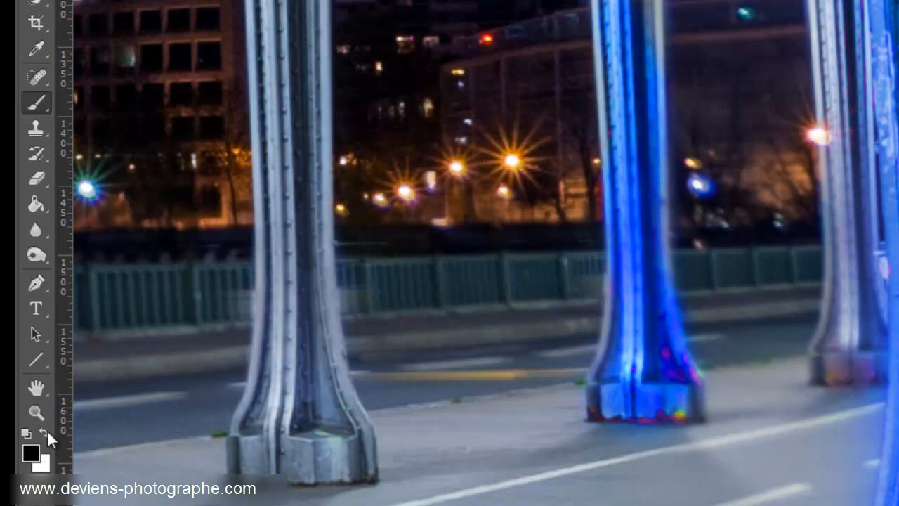
Step: Continue painting the mask white up the shaft of the thin background pillar with white as the foreground colour
mouse_move(641, 220)
left_mouse_down()
mouse_move(652, 278)
mouse_move(637, 119)
mouse_move(647, 23)
left_mouse_up()
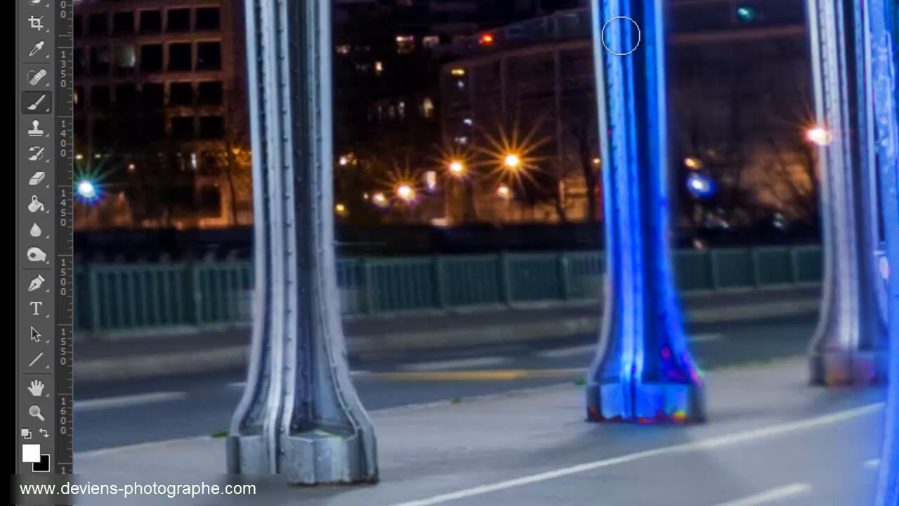
scroll(621, 34, "up", 3)
mouse_move(619, 159)
left_mouse_down()
mouse_move(624, 81)
mouse_move(629, 158)
mouse_move(624, 103)
mouse_move(635, 97)
mouse_move(635, 155)
mouse_move(600, 6)
mouse_move(609, 142)
mouse_move(609, 41)
mouse_move(600, 95)
mouse_move(630, 213)
mouse_move(638, 168)
mouse_move(628, 92)
mouse_move(634, 125)
mouse_move(620, 138)
mouse_move(607, 112)
mouse_move(607, 128)
mouse_move(590, 27)
mouse_move(613, 54)
left_mouse_up()
scroll(604, 71, "up", 2)
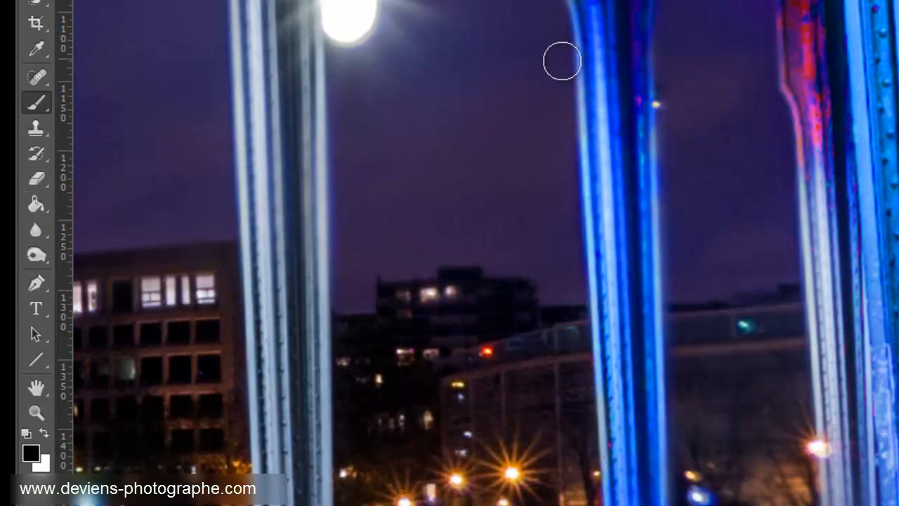
Step: Paint the mask white along the shaft of the background pillar beside the hanging lamp, using white as the foreground colour
left_click_drag(569, 83, 573, 123)
key("ctrl+z")
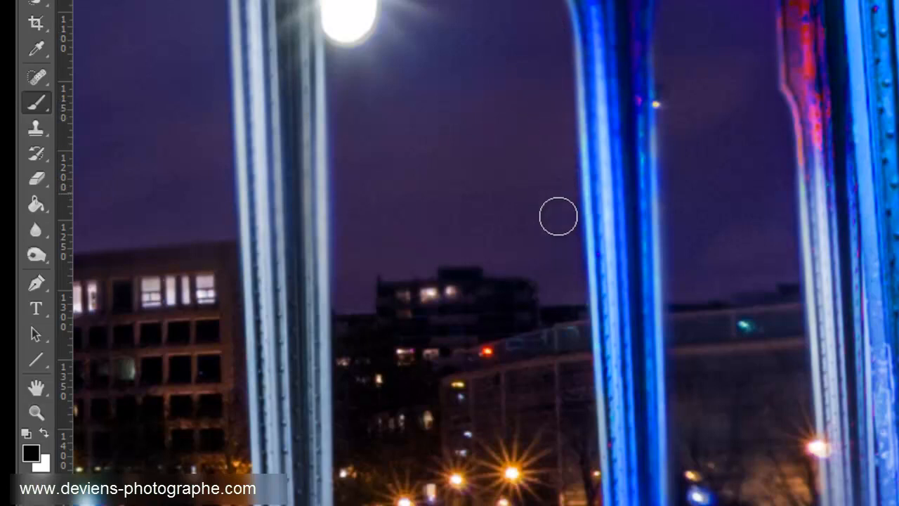
scroll(577, 136, "up", 2)
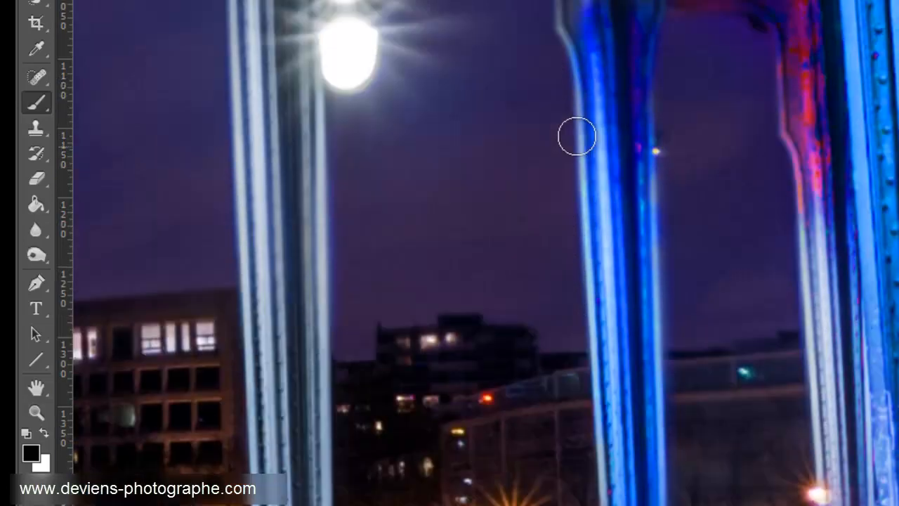
scroll(577, 136, "up", 5)
key("x")
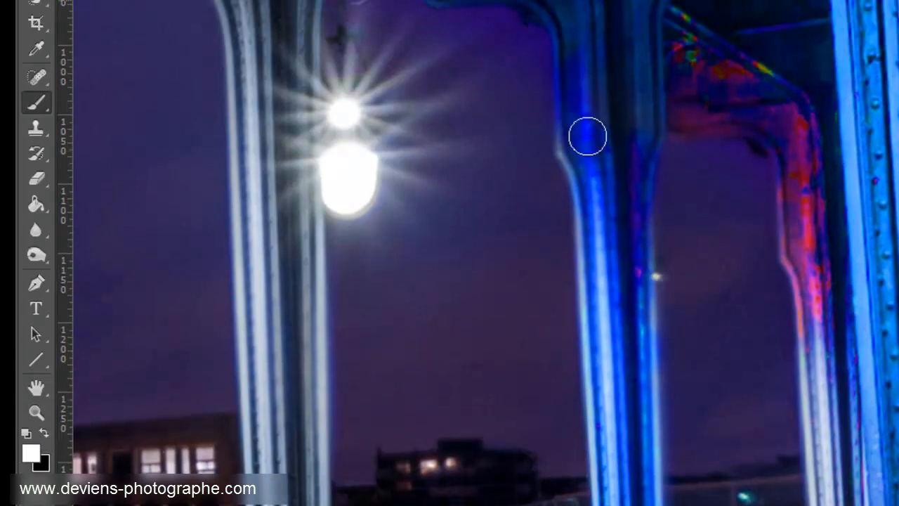
scroll(586, 135, "up", 5)
left_click_drag(299, 203, 294, 263)
scroll(294, 263, "down", 15)
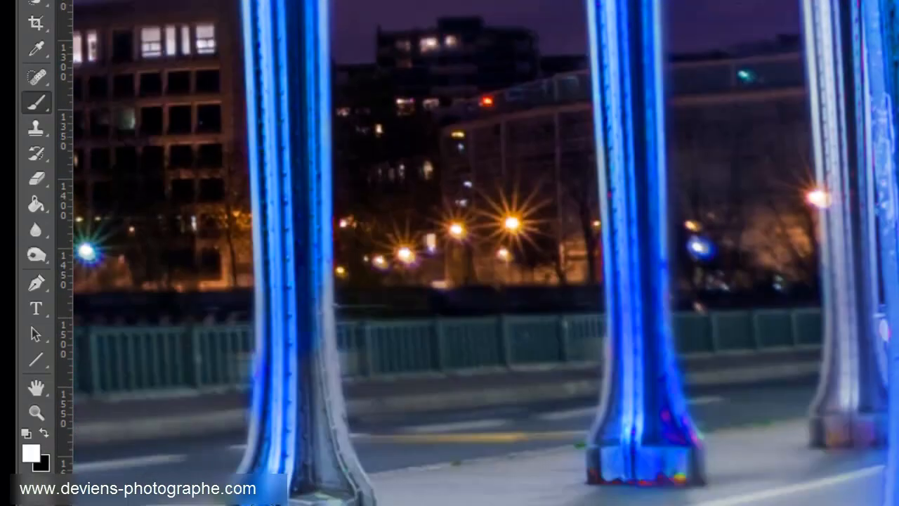
Step: Paint the mask white over the flared base of the lamp-side background pillar and clean the spill around it with black
mouse_move(312, 344)
left_mouse_down()
mouse_move(319, 393)
mouse_move(355, 485)
left_mouse_up()
key("x")
left_click_drag(356, 354, 359, 429)
left_click_drag(218, 442, 236, 376)
key("x")
left_click_drag(269, 313, 269, 367)
Step: Paint the mask white from the base up the shaft of the third thin background pillar
mouse_move(833, 411)
left_mouse_down()
mouse_move(879, 420)
mouse_move(843, 36)
mouse_move(843, 60)
mouse_move(830, 21)
left_mouse_up()
scroll(835, 59, "up", 6)
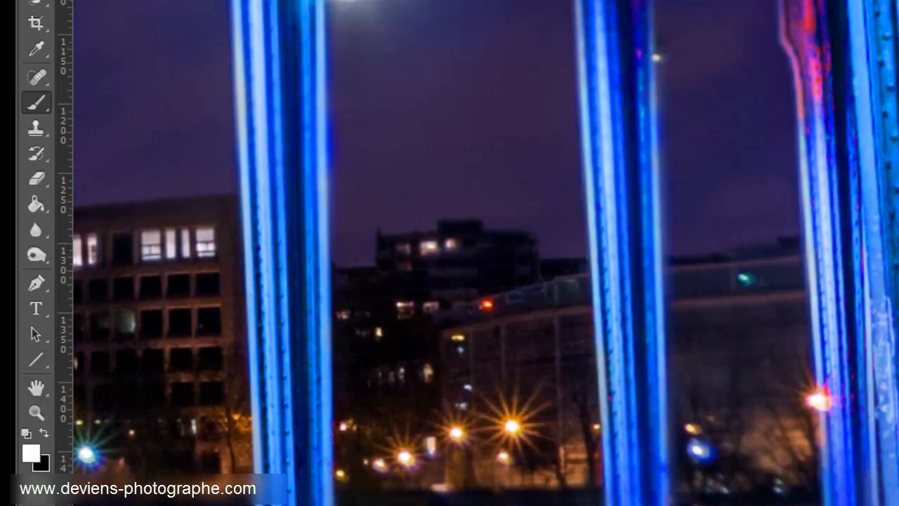
scroll(485, 253, "right", 10)
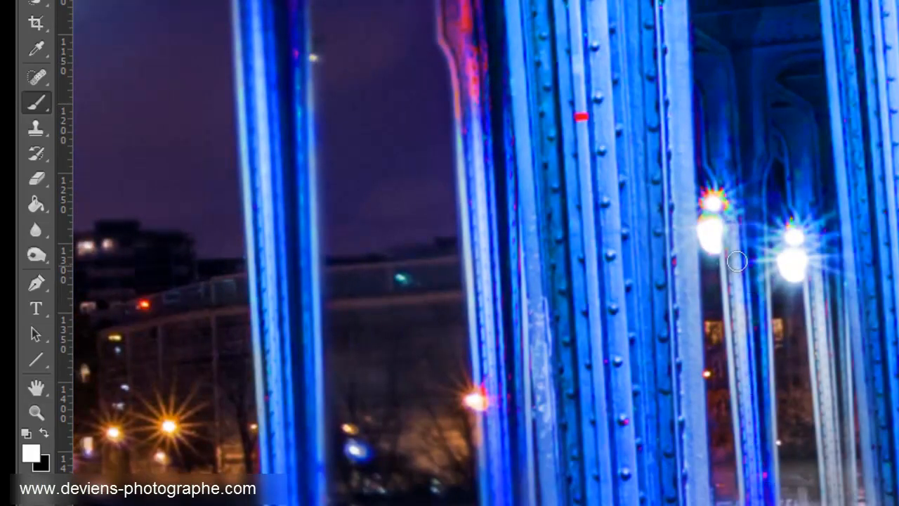
scroll(879, 408, "down", 6)
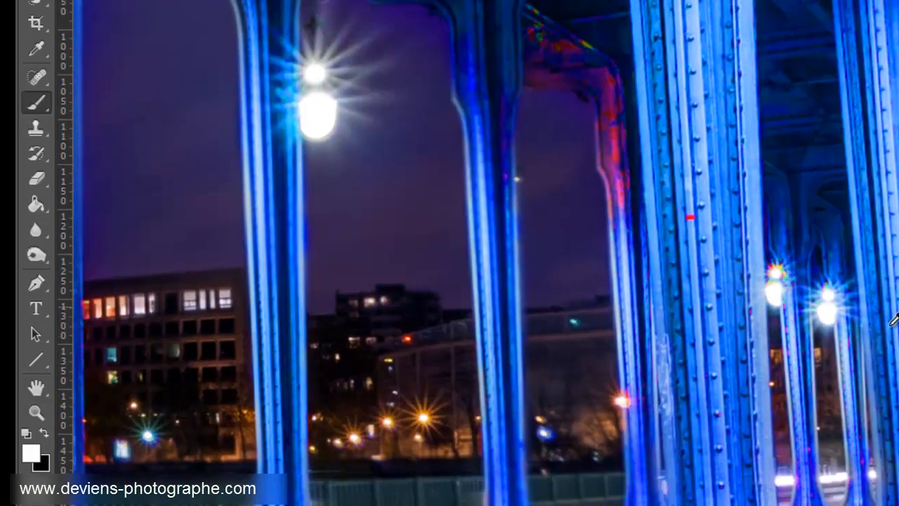
Step: Paint the mask white over the unsaturated pillar standing directly behind the large foreground pillar
scroll(642, 217, "up", 5)
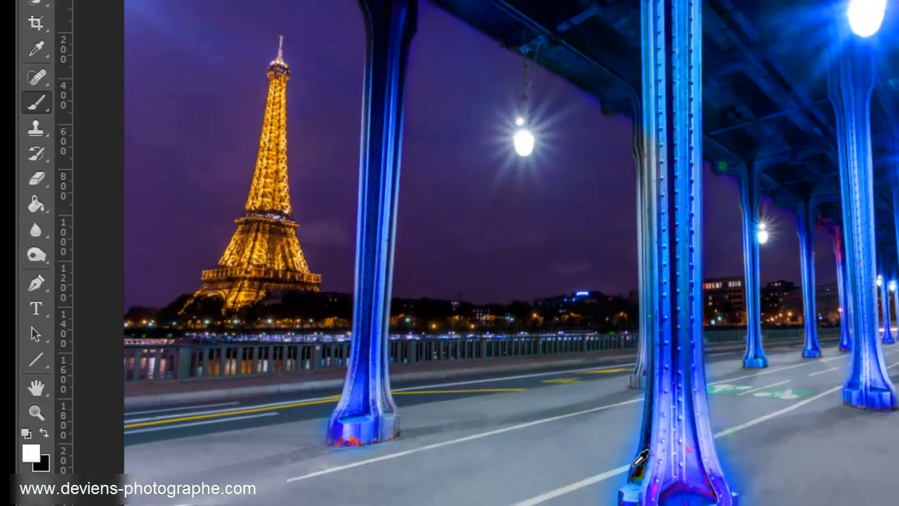
scroll(660, 22, "up", 3)
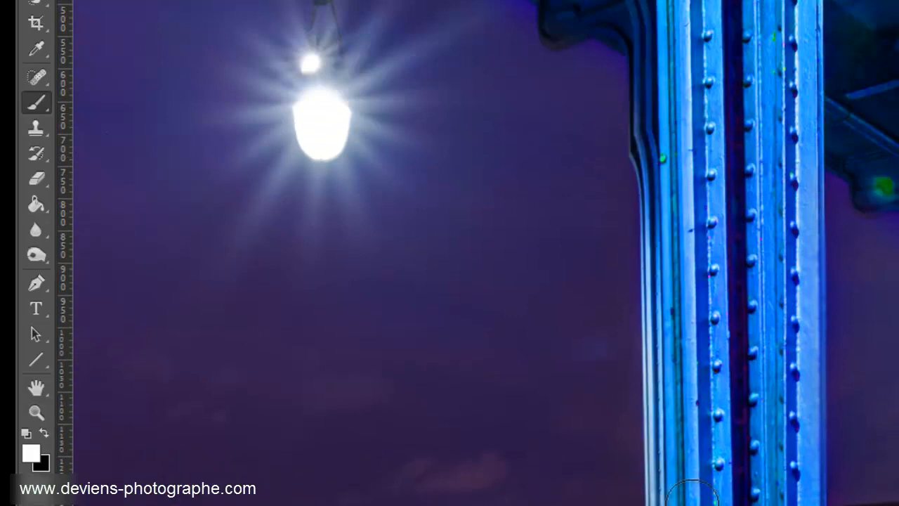
scroll(678, 365, "down", 5)
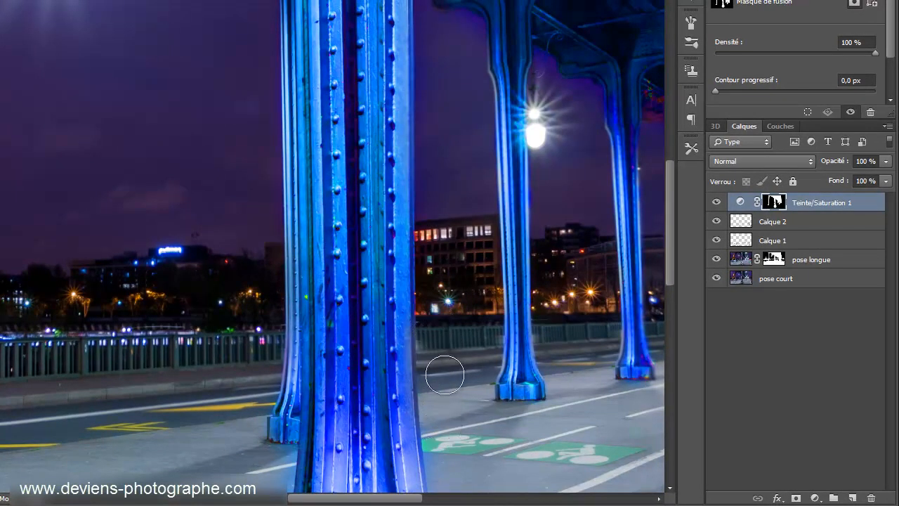
Step: Paint the mask black over the pavement around the large foreground pillar's base to remove the blue halo on both sides
scroll(450, 365, "down", 4)
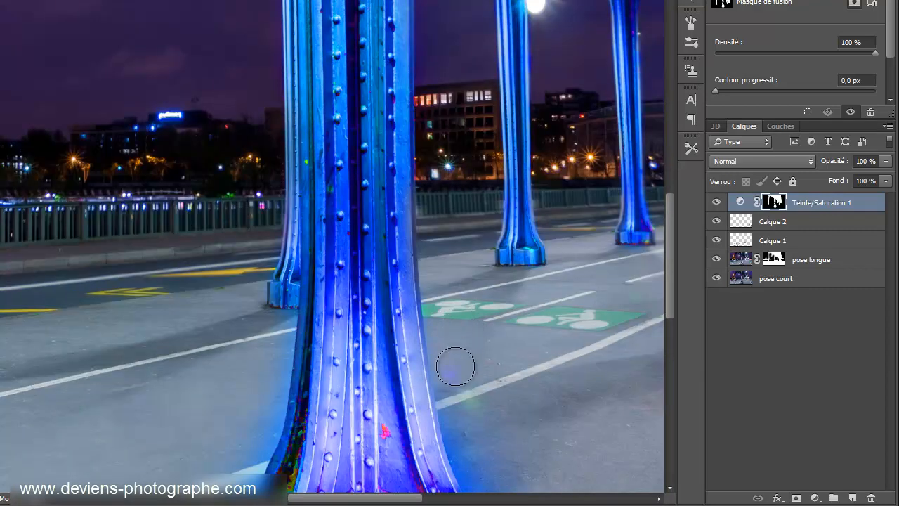
scroll(474, 386, "down", 2)
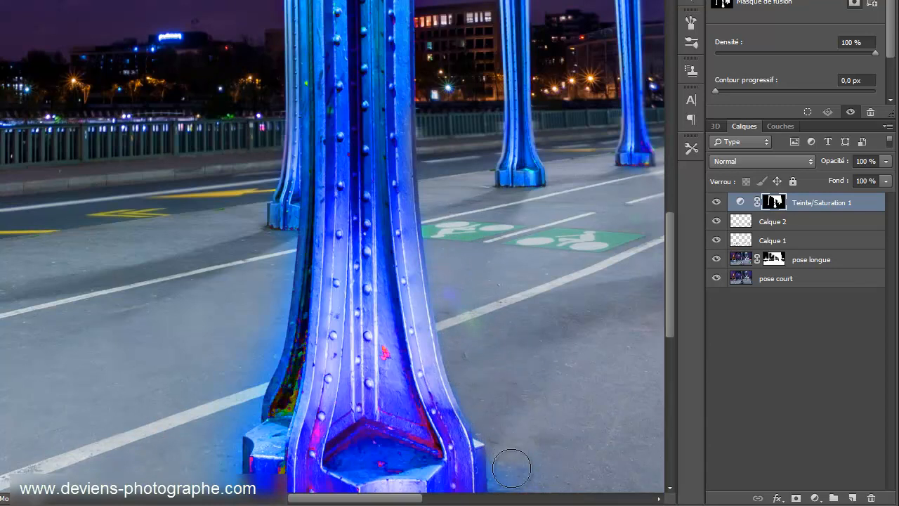
scroll(514, 466, "down", 2)
mouse_move(511, 349)
left_mouse_down()
mouse_move(502, 381)
mouse_move(520, 449)
left_mouse_up()
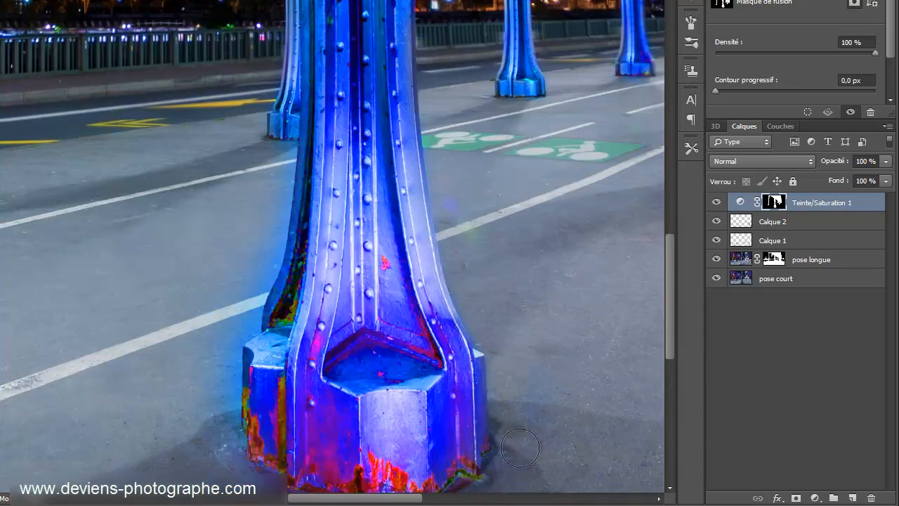
scroll(493, 445, "down", 2)
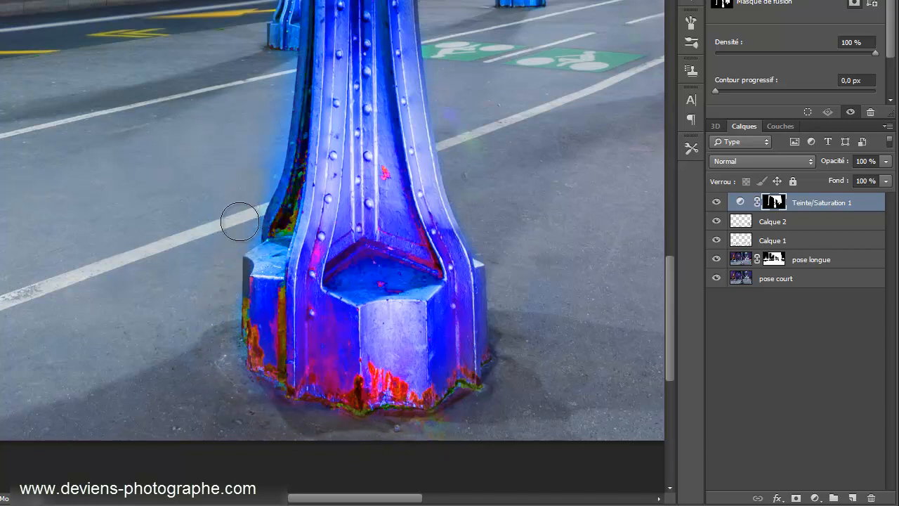
scroll(253, 99, "up", 3)
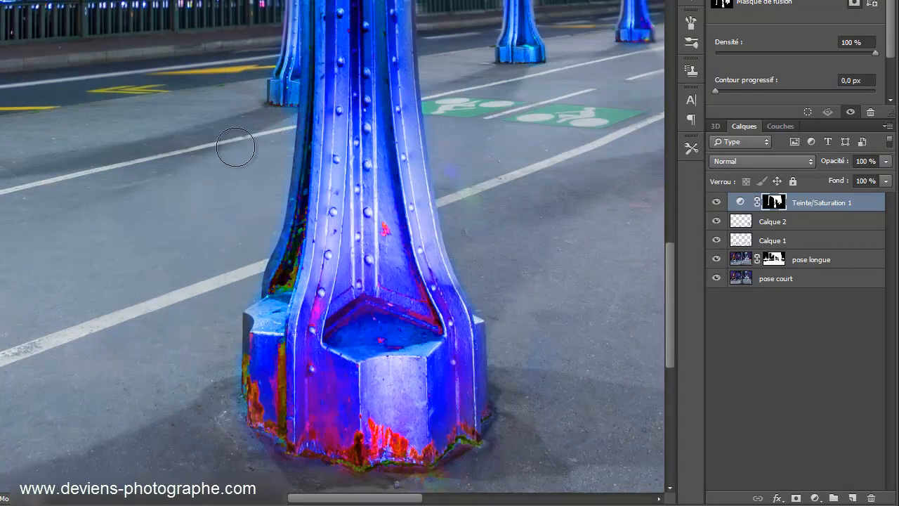
scroll(205, 121, "up", 1)
scroll(196, 121, "down", 1)
scroll(193, 116, "down", 3)
scroll(188, 99, "down", 3)
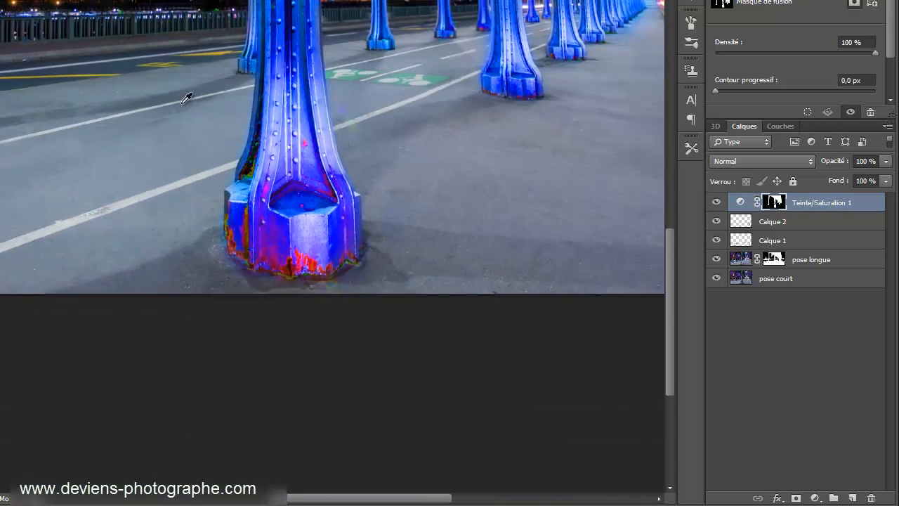
Step: Set the Teinte/Saturation 1 mask density to 96 % and reduce the adjustment's saturation for a more subdued blue
scroll(197, 57, "up", 1)
scroll(204, 10, "down", 1)
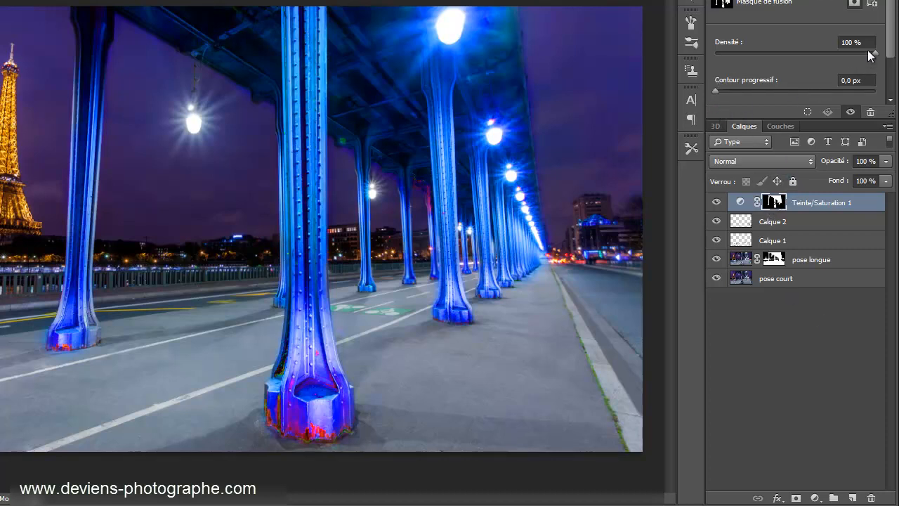
left_click_drag(859, 53, 875, 54)
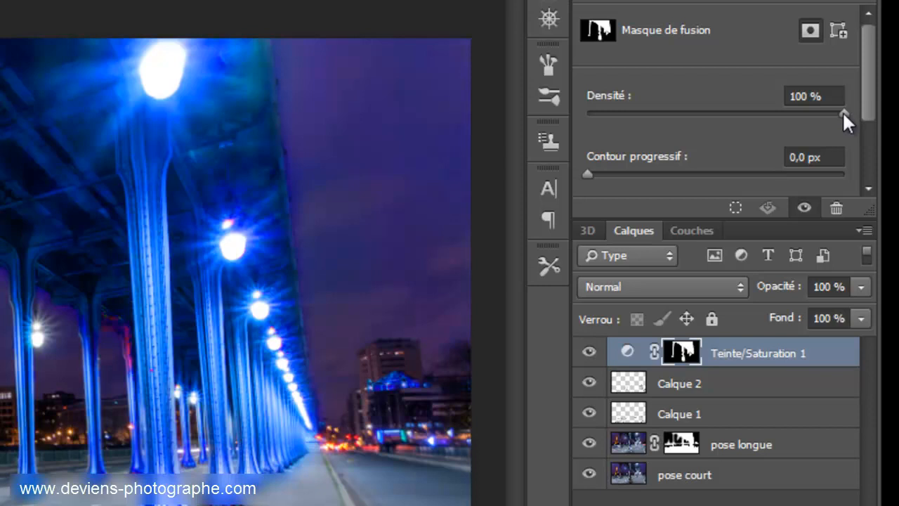
mouse_move(842, 111)
left_mouse_down()
mouse_move(663, 161)
mouse_move(853, 123)
mouse_move(663, 139)
mouse_move(866, 105)
mouse_move(609, 143)
mouse_move(833, 127)
left_mouse_up()
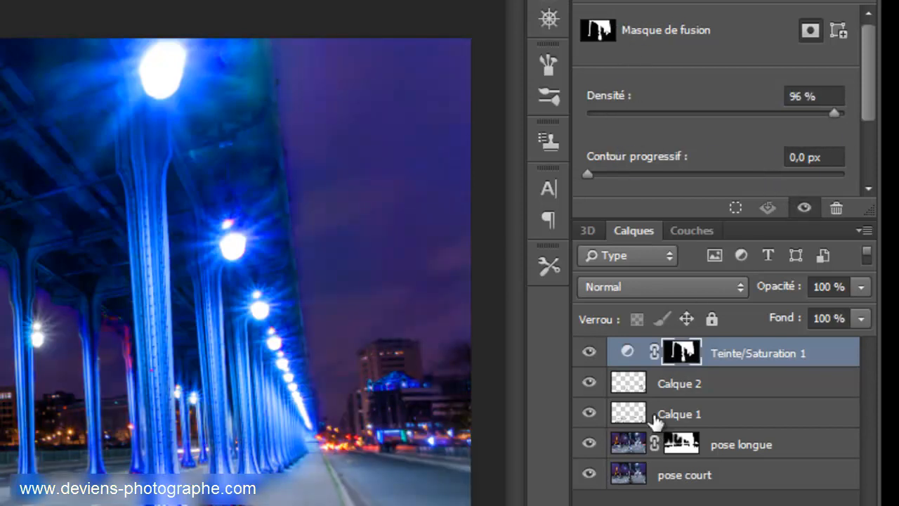
left_click(628, 353)
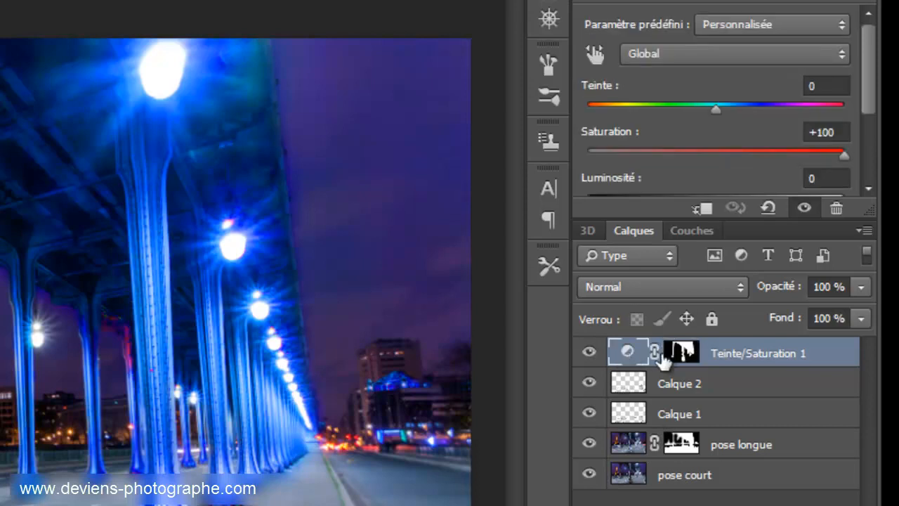
left_click_drag(846, 166, 771, 175)
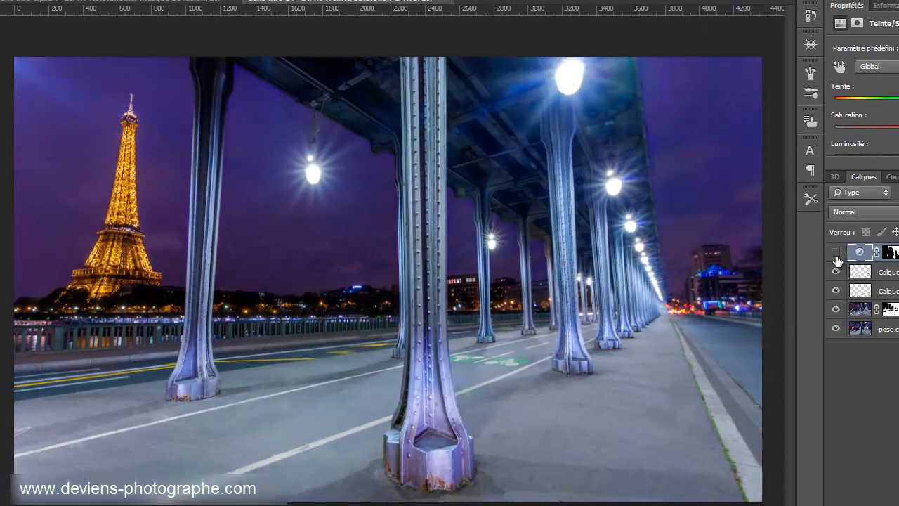
Step: Toggle the visibility of Teinte/Saturation 1 to compare the image with and without it, leaving it visible
left_click(836, 255)
left_click(836, 254)
left_click(836, 254)
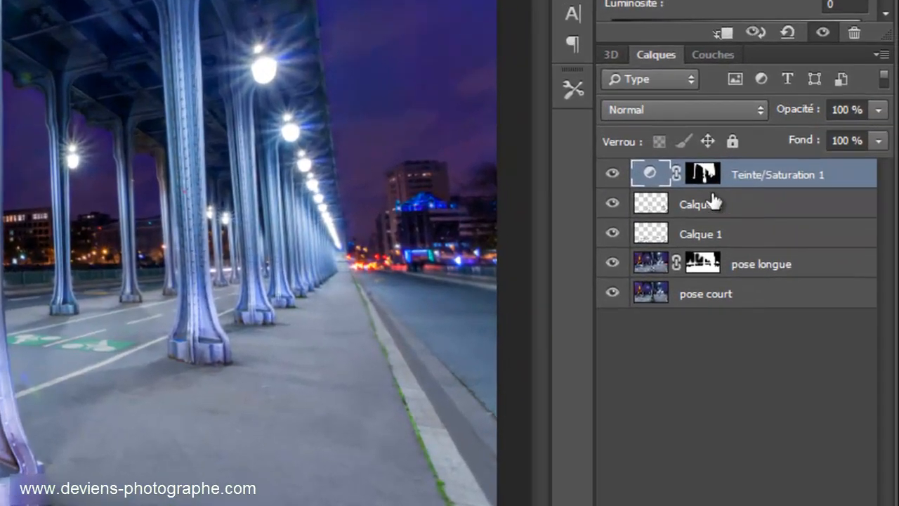
Step: Examine the Teinte/Saturation 1 mask on its own, return to the image and inspect the pillars up close
left_click(700, 174, "alt")
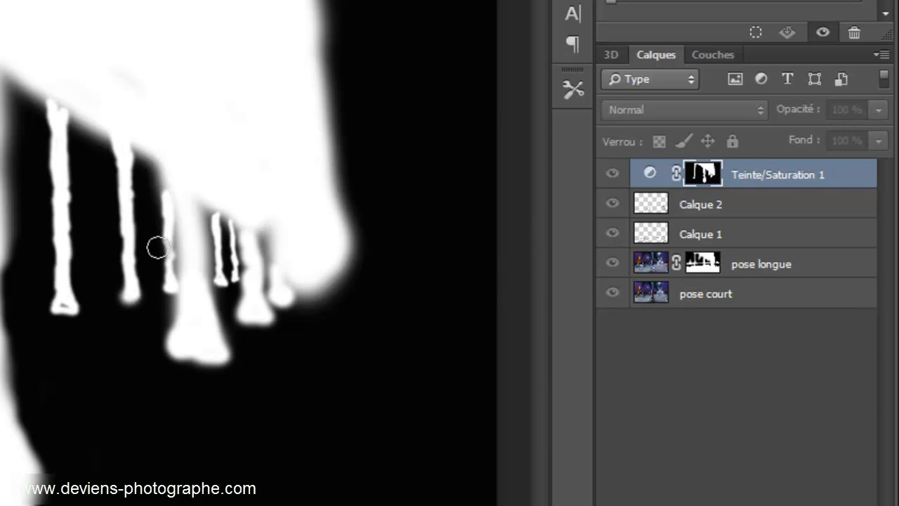
left_click(703, 174, "alt")
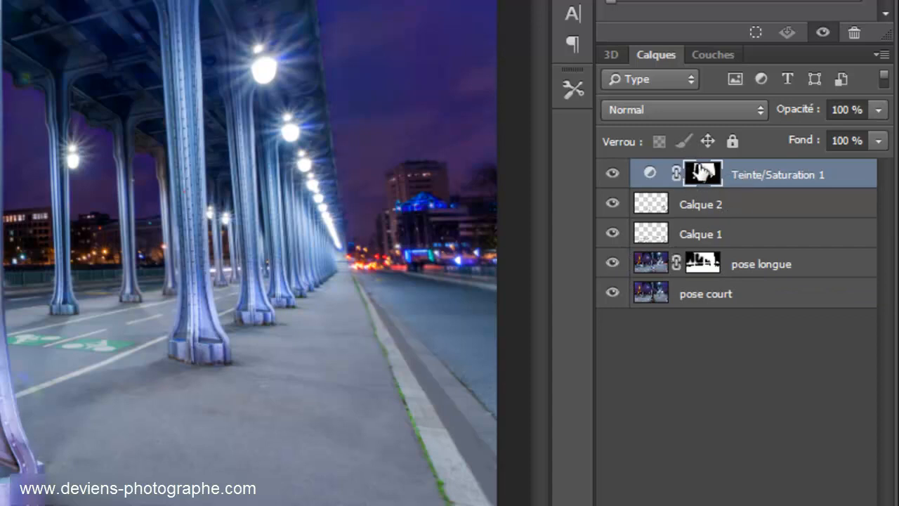
left_click(643, 173)
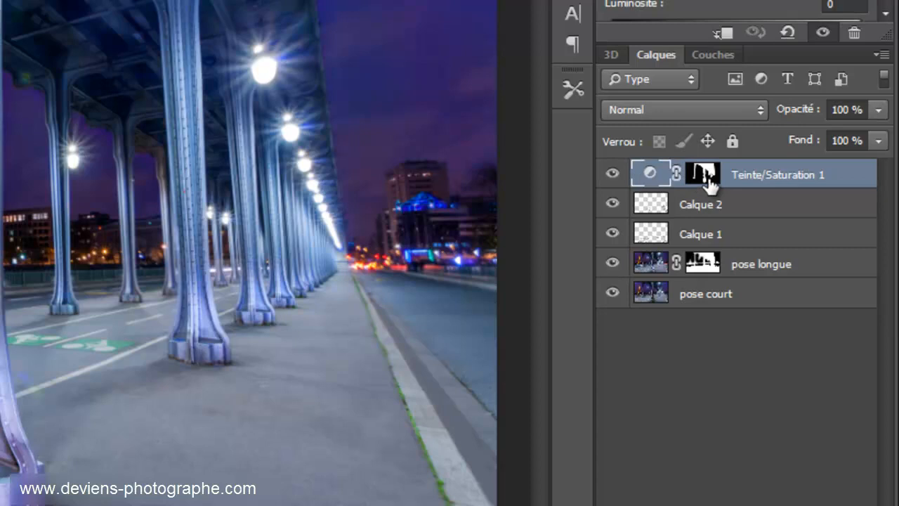
left_click(704, 175)
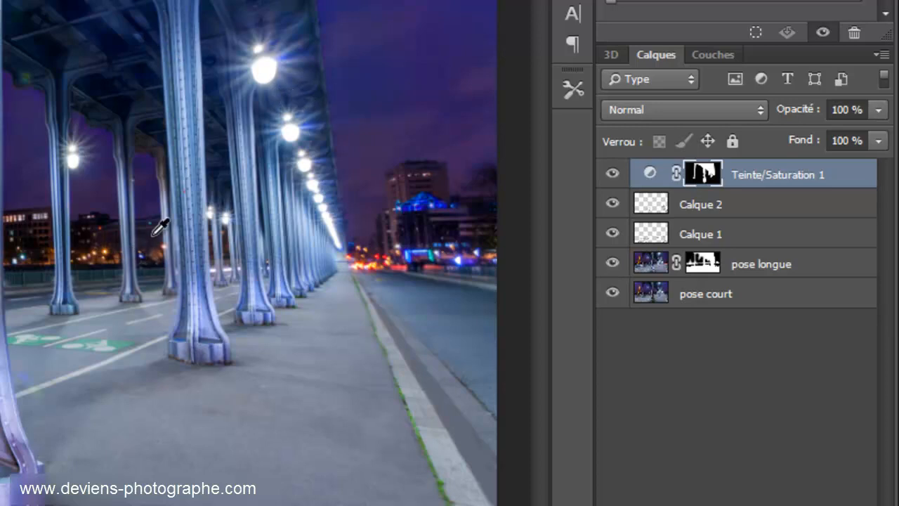
scroll(156, 143, "up", 5)
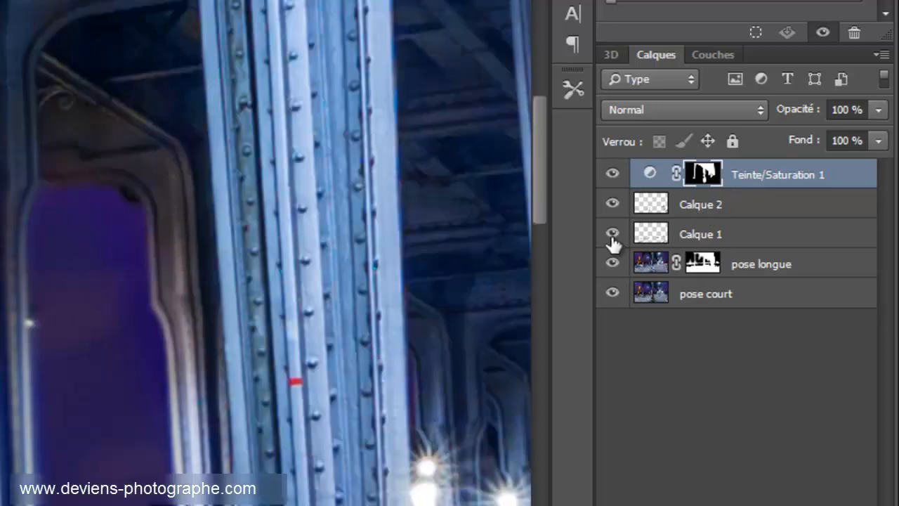
key("ctrl+0")
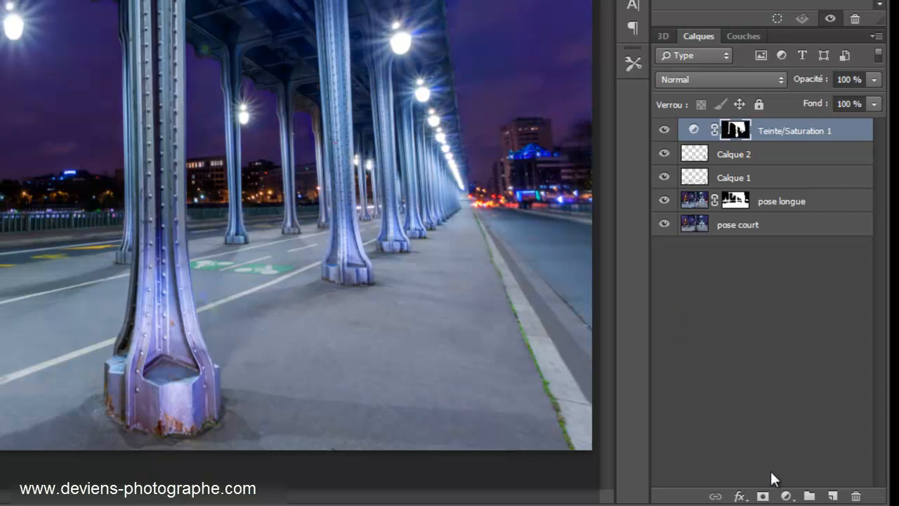
Step: Add a Luminosité/Contraste adjustment layer on top and clip it to Teinte/Saturation 1
left_click(787, 497)
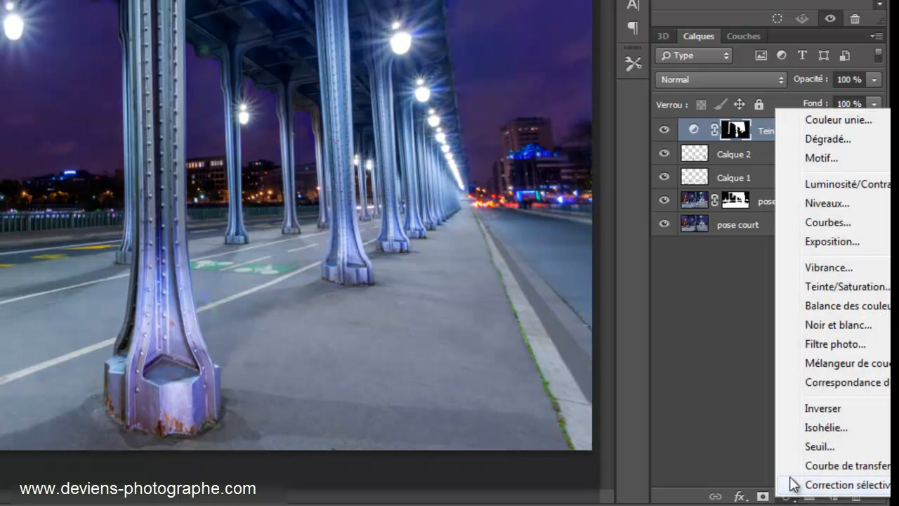
left_click(830, 186)
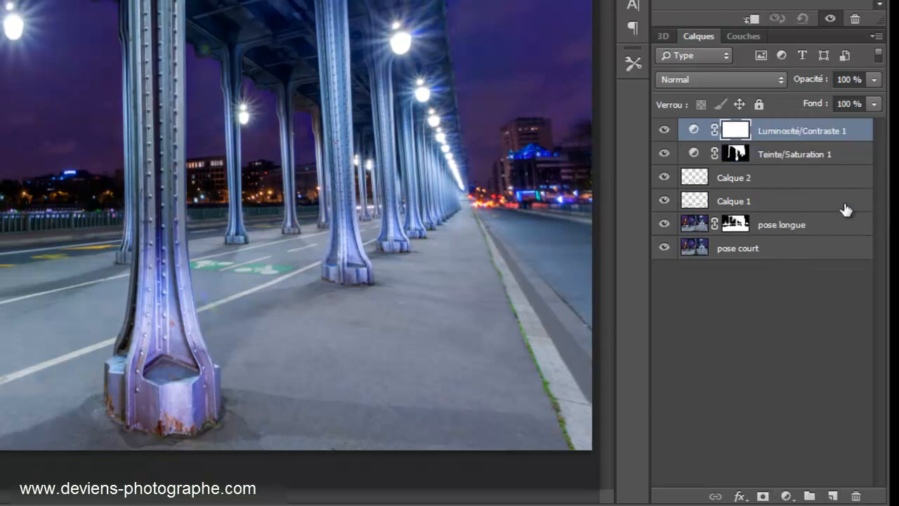
left_click(708, 135, "alt")
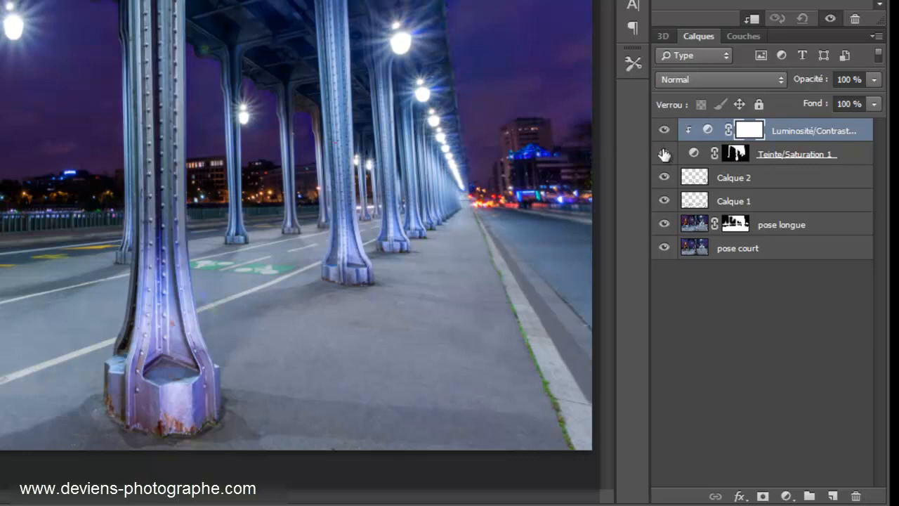
left_click(746, 126)
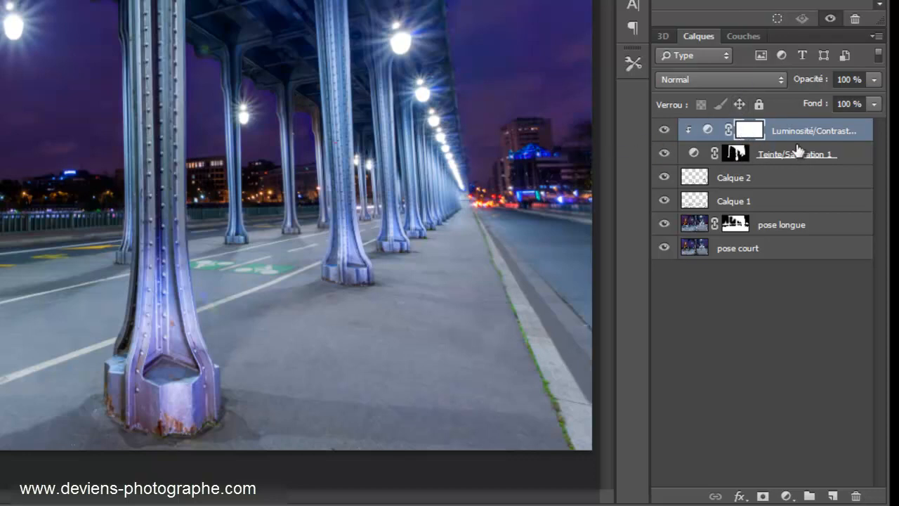
Step: Set the clipped Luminosité/Contraste adjustment's contrast to 46 and fine-tune its brightness
left_click(708, 131)
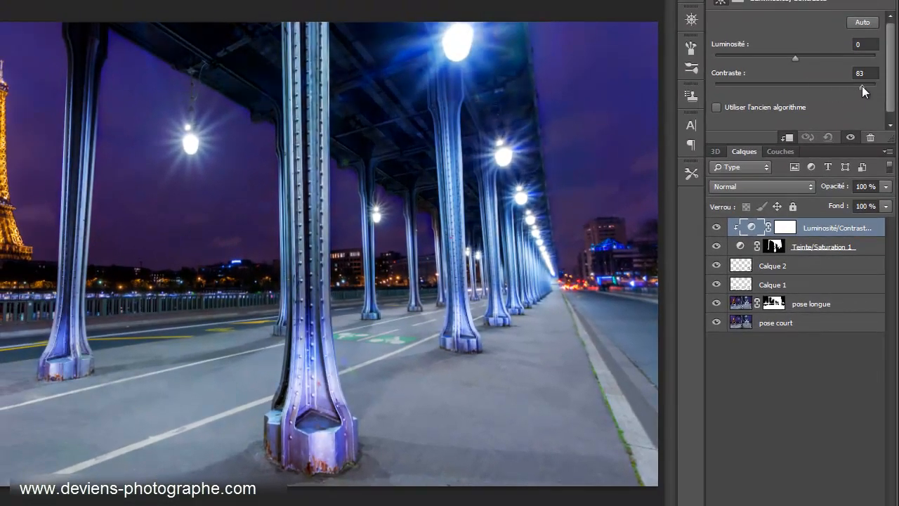
left_click_drag(862, 86, 838, 91)
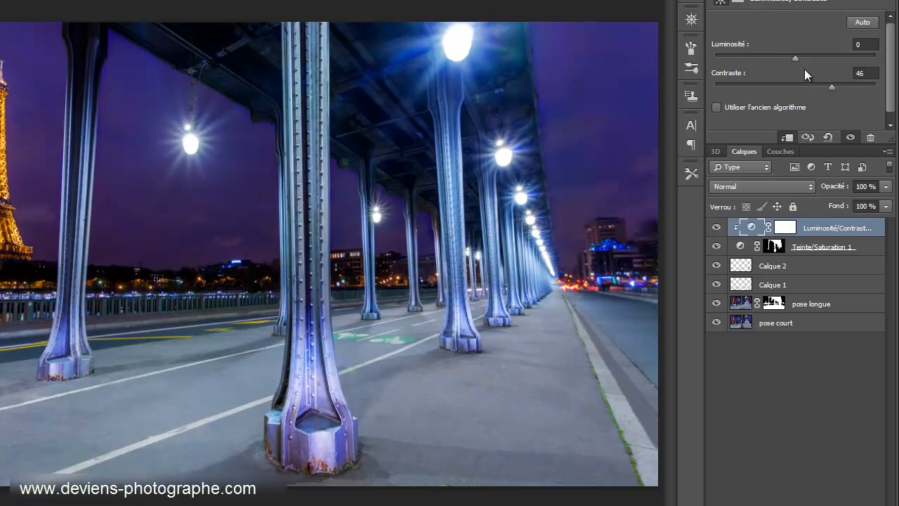
mouse_move(795, 57)
left_mouse_down()
mouse_move(808, 56)
mouse_move(791, 59)
mouse_move(797, 63)
left_mouse_up()
Step: Add a grey-filled layer named "gris tamise" in Lumière tamisée blend mode above the adjustment layers
key("F2")
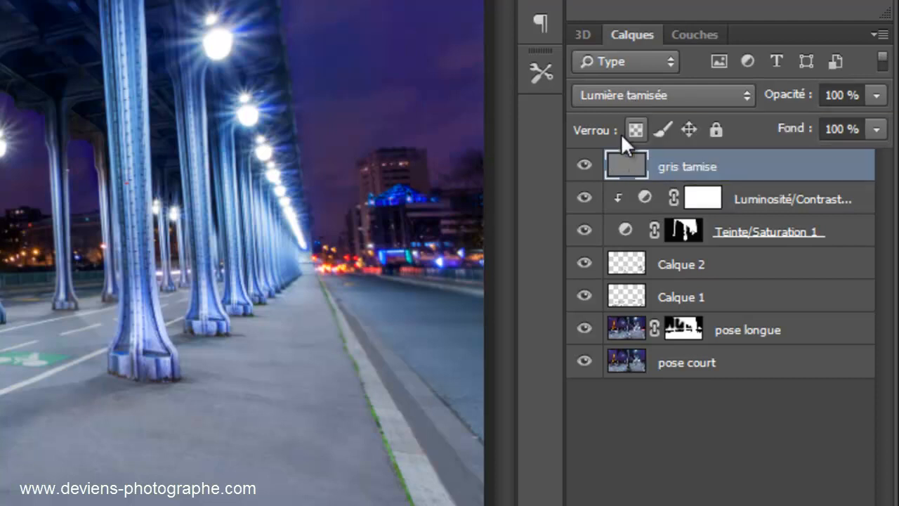
Step: Switch the "gris tamise" layer to Normal blend mode for comparison and restore Lumière tamisée
left_click(585, 93)
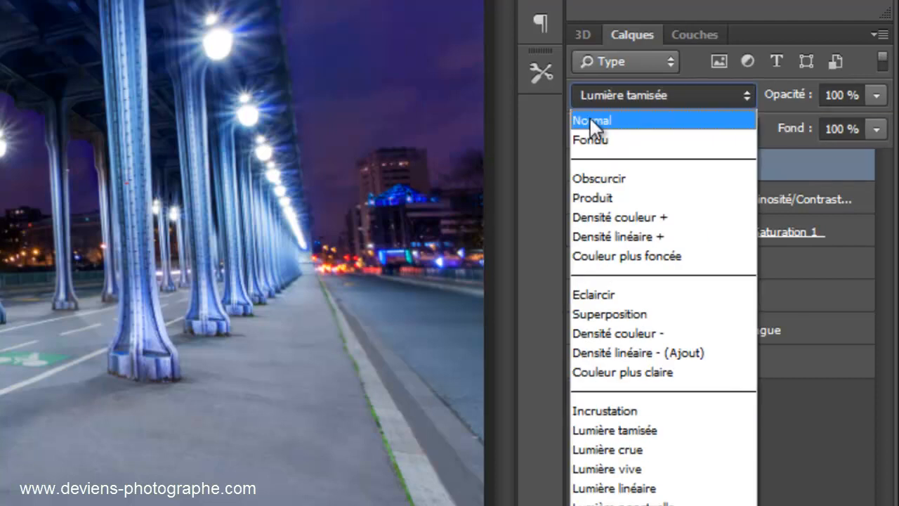
left_click(593, 118)
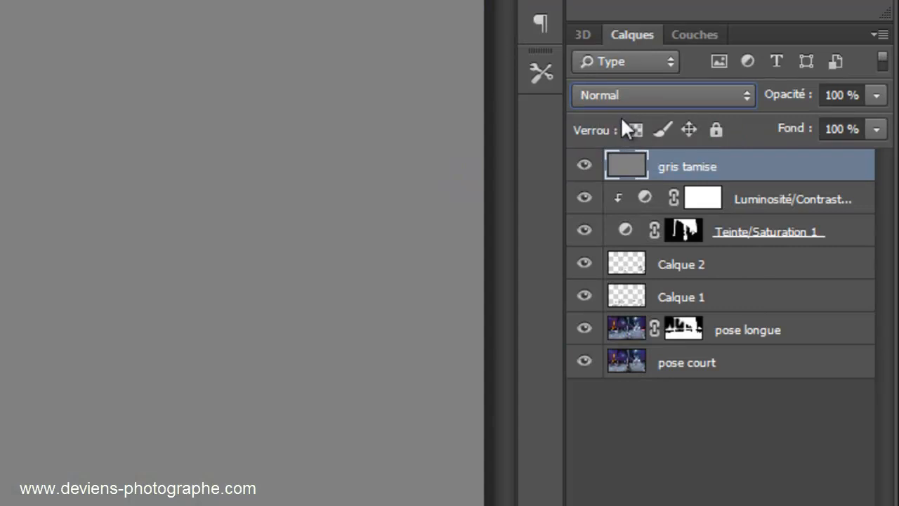
left_click(619, 95)
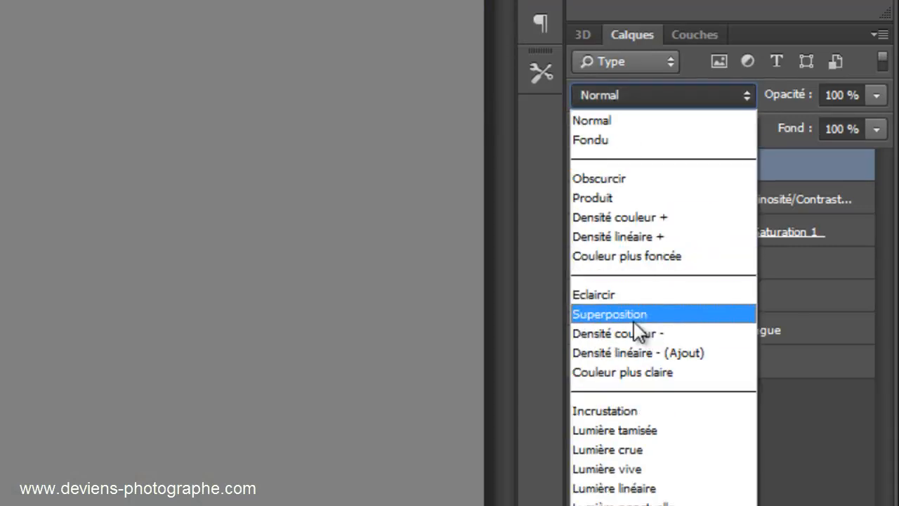
left_click(656, 428)
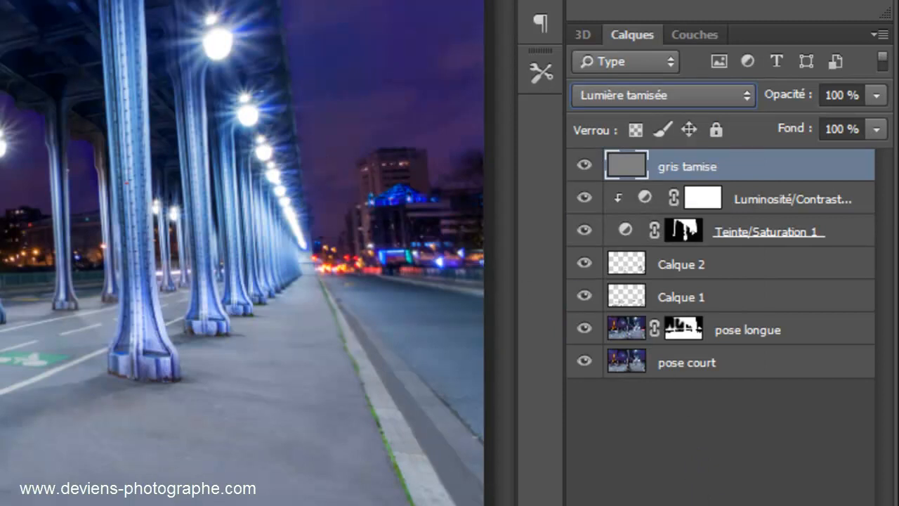
Step: Clip the "gris tamise" layer to the adjustment layers below it and make its pixels the active painting target
left_click(655, 176, "alt")
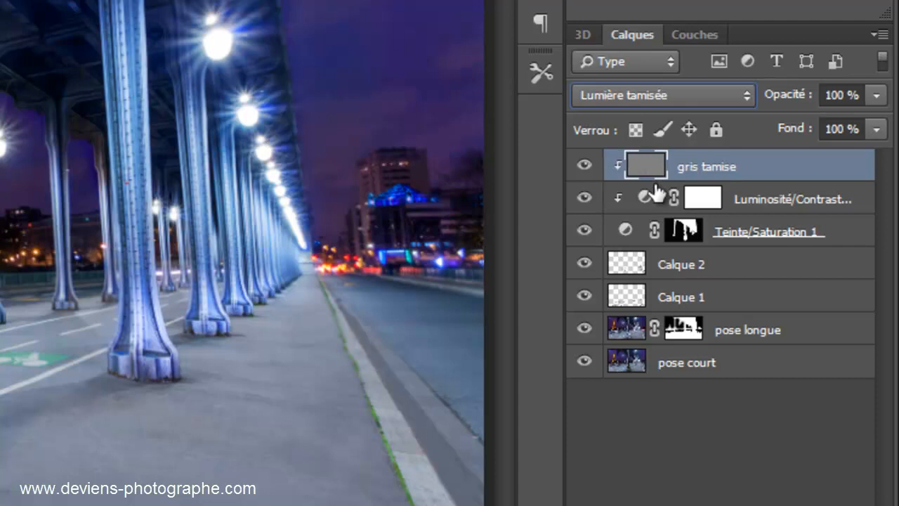
left_click(683, 234)
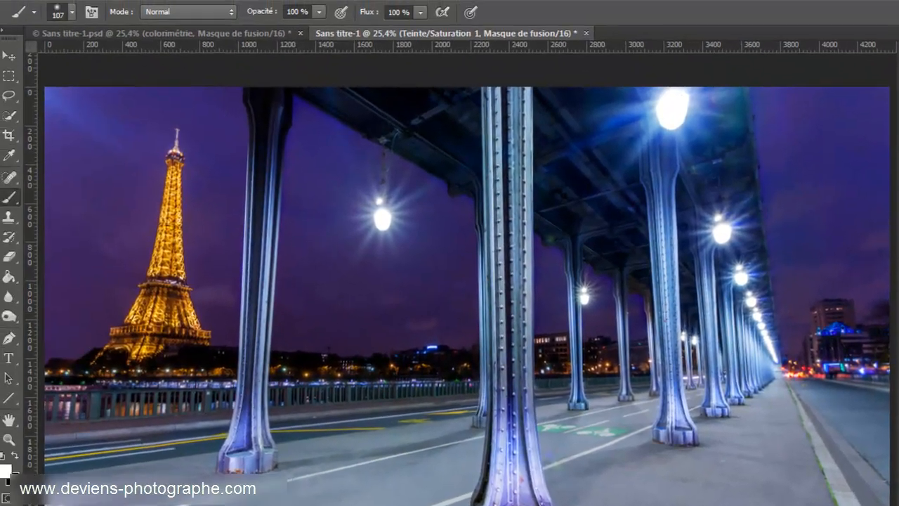
left_click(787, 202)
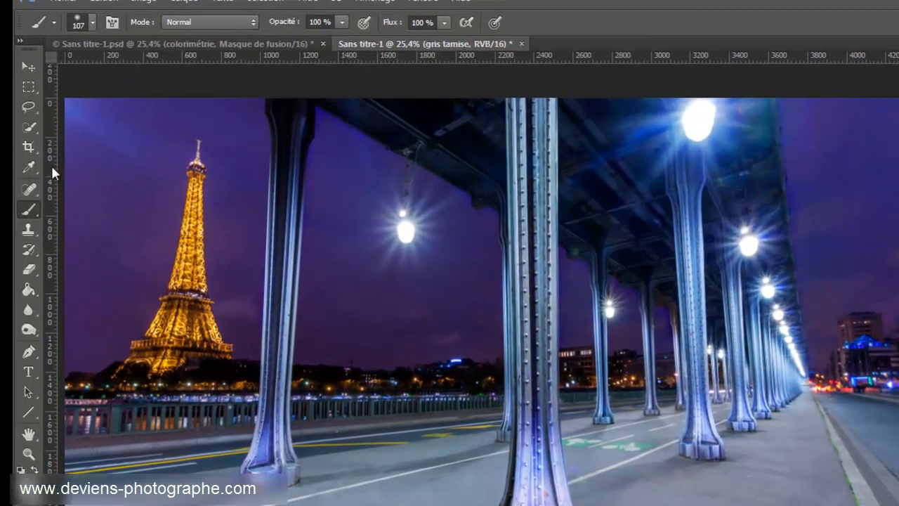
Step: Make white the foreground colour and lower the brush opacity to 42 %
left_click(26, 483)
left_click(643, 129)
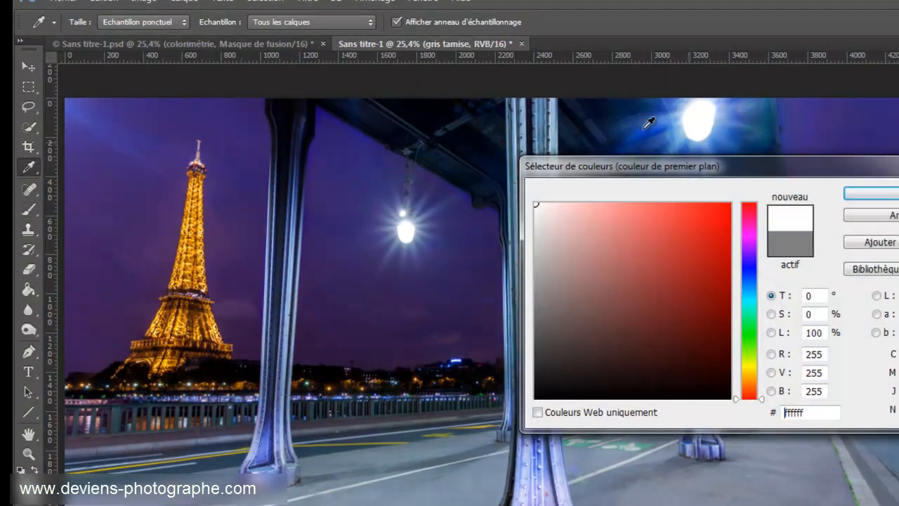
left_click(883, 188)
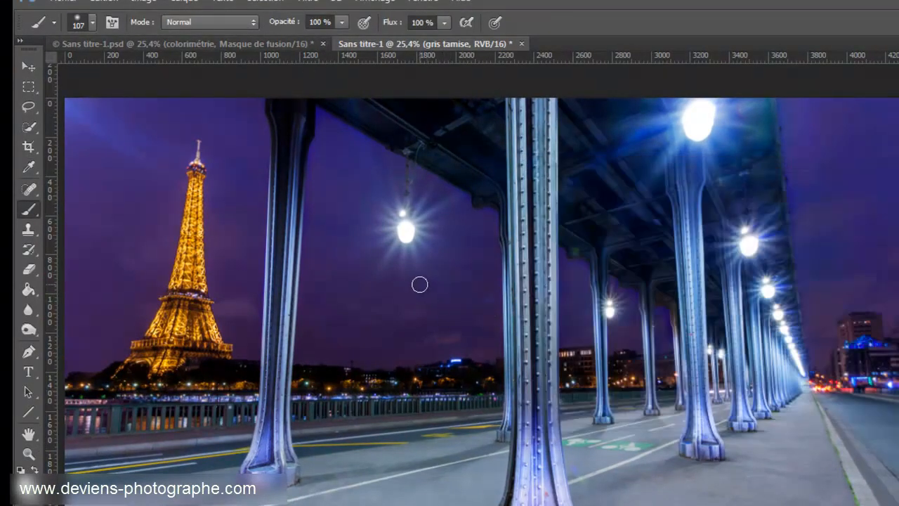
mouse_move(448, 138)
left_mouse_down()
mouse_move(413, 109)
mouse_move(446, 105)
mouse_move(488, 158)
mouse_move(425, 104)
left_mouse_up()
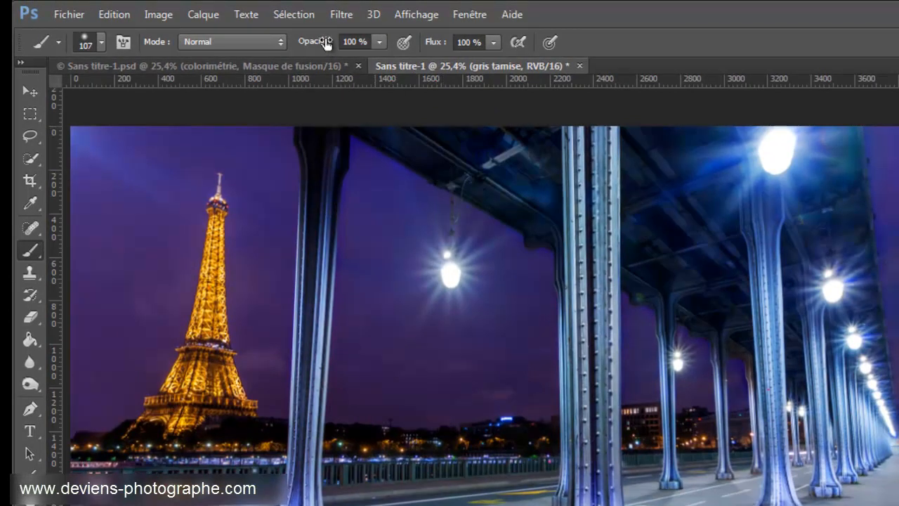
left_click_drag(326, 45, 307, 49)
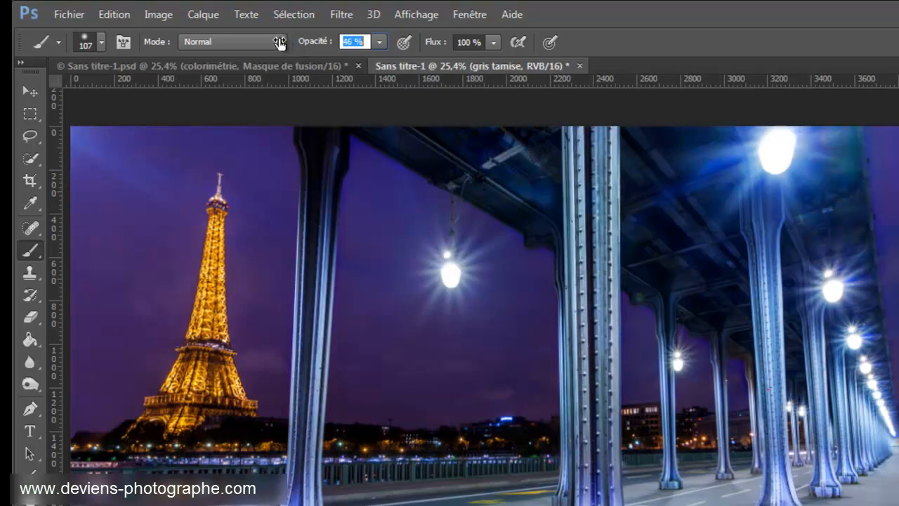
left_click_drag(276, 43, 275, 42)
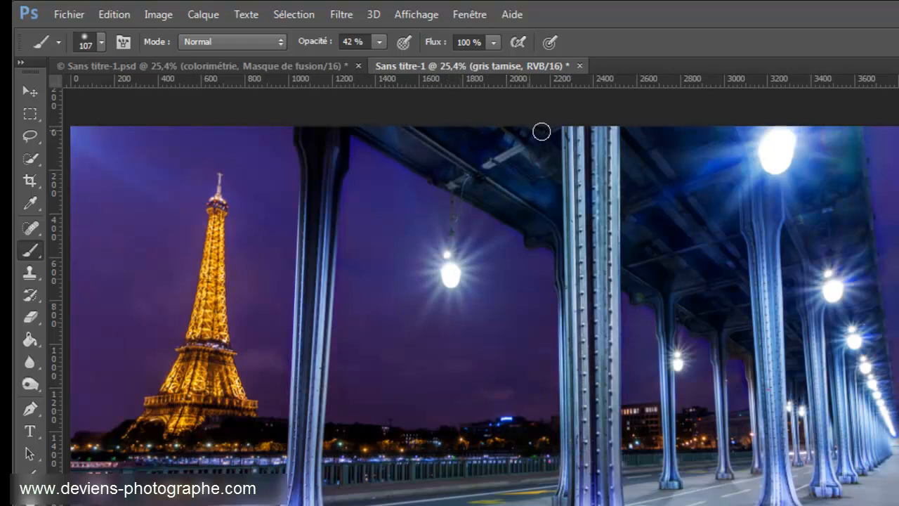
Step: Brush white on "gris tamise" over the dark bridge ceiling between the nearest pillars to lighten its beams
mouse_move(549, 184)
left_mouse_down()
mouse_move(454, 167)
mouse_move(549, 204)
mouse_move(710, 146)
mouse_move(639, 255)
mouse_move(729, 246)
mouse_move(745, 295)
left_mouse_up()
scroll(782, 168, "up", 5)
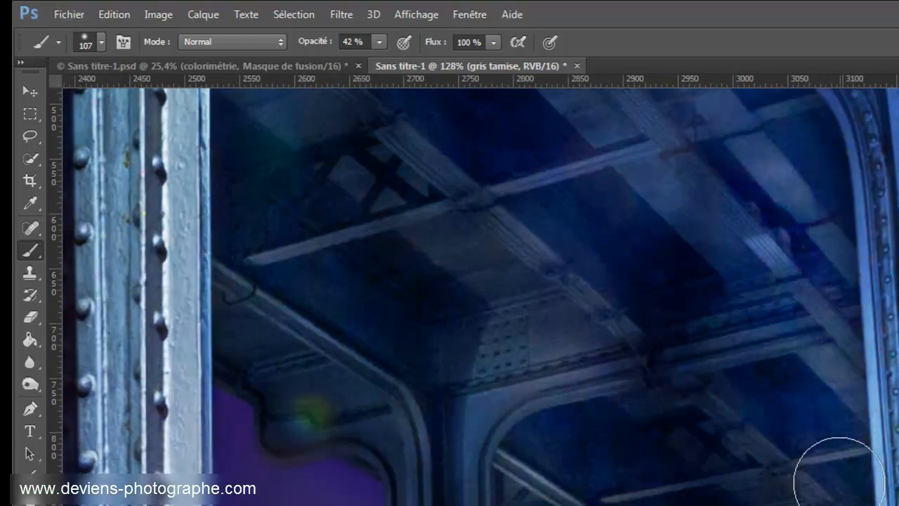
scroll(807, 312, "down", 5)
scroll(623, 321, "right", 6)
scroll(344, 104, "right", 1)
scroll(343, 105, "up", 2)
mouse_move(343, 104)
left_mouse_down()
mouse_move(365, 479)
mouse_move(385, 492)
left_mouse_up()
scroll(379, 450, "down", 2)
scroll(370, 432, "down", 4)
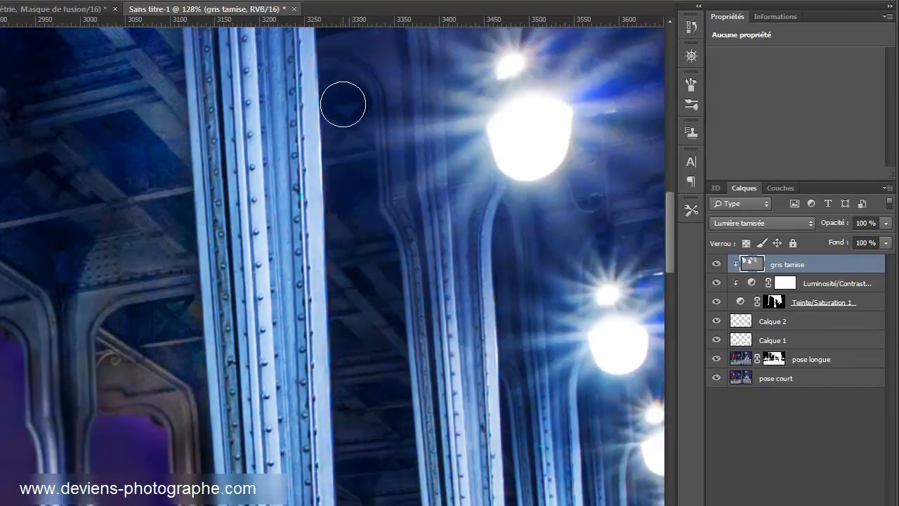
scroll(373, 426, "down", 4)
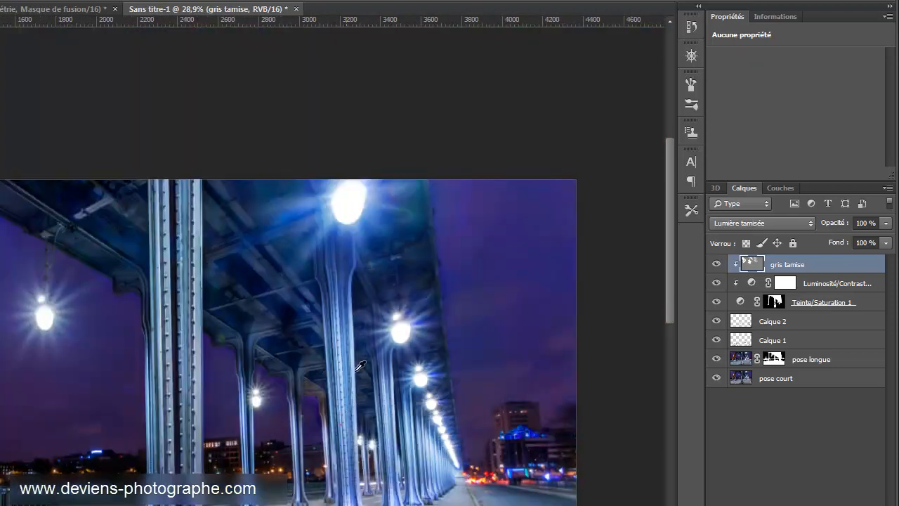
Step: Brush white on "gris tamise" over the ceiling edge along the receding row of lamps to lighten it
scroll(372, 229, "up", 5)
mouse_move(372, 228)
left_mouse_down()
mouse_move(410, 173)
mouse_move(317, 239)
mouse_move(280, 225)
mouse_move(257, 200)
mouse_move(295, 54)
mouse_move(312, 29)
mouse_move(301, 123)
mouse_move(443, 63)
mouse_move(430, 332)
mouse_move(262, 374)
mouse_move(473, 382)
left_mouse_up()
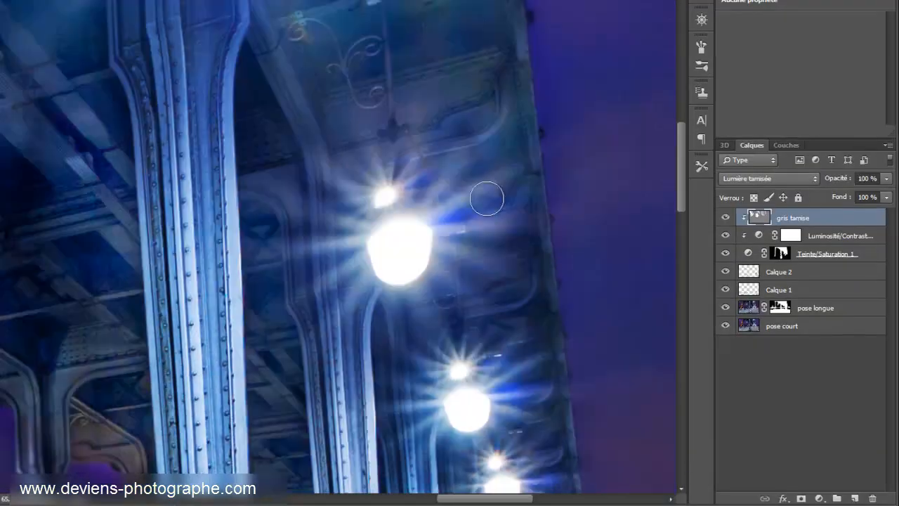
mouse_move(487, 199)
left_mouse_down()
mouse_move(526, 253)
mouse_move(532, 322)
mouse_move(447, 323)
mouse_move(415, 305)
mouse_move(477, 337)
mouse_move(518, 412)
left_mouse_up()
scroll(508, 211, "down", 3)
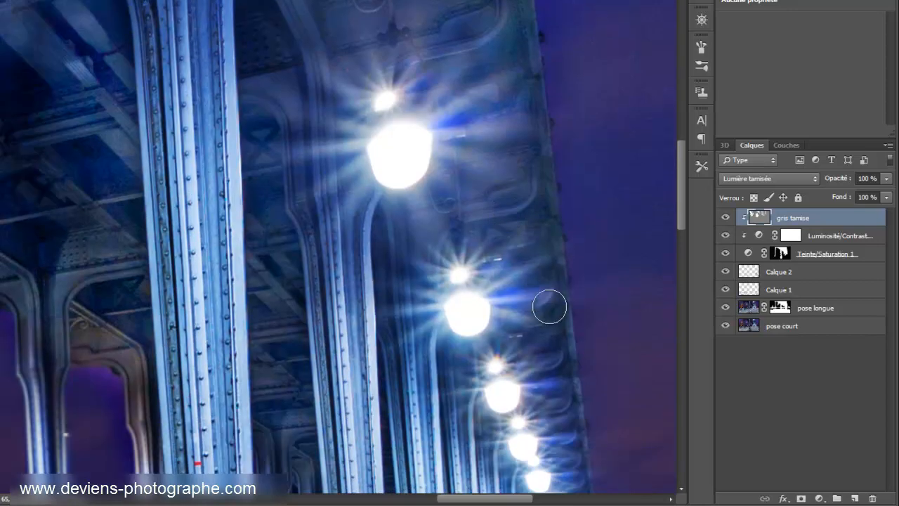
left_click_drag(484, 355, 506, 350)
scroll(526, 295, "down", 4)
mouse_move(559, 300)
left_mouse_down()
mouse_move(585, 401)
mouse_move(572, 382)
mouse_move(568, 425)
left_mouse_up()
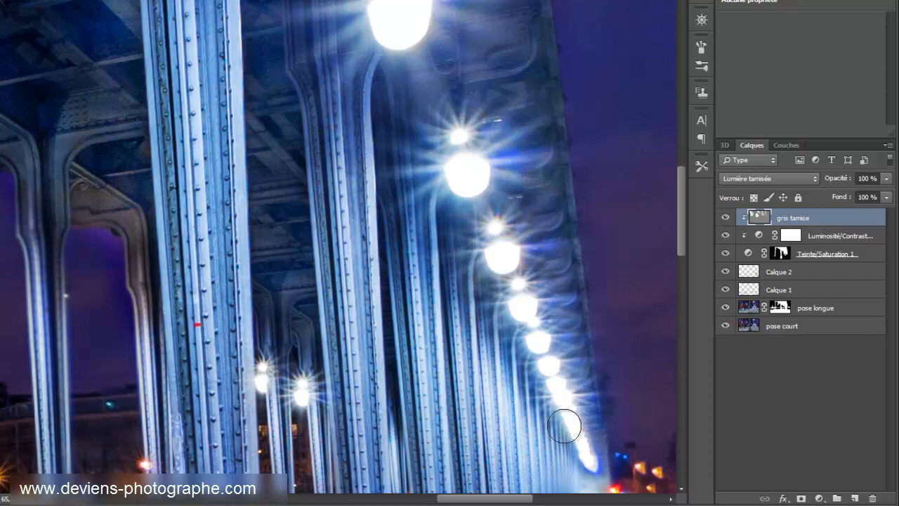
scroll(534, 458, "down", 3)
scroll(470, 340, "down", 2)
scroll(520, 286, "down", 10)
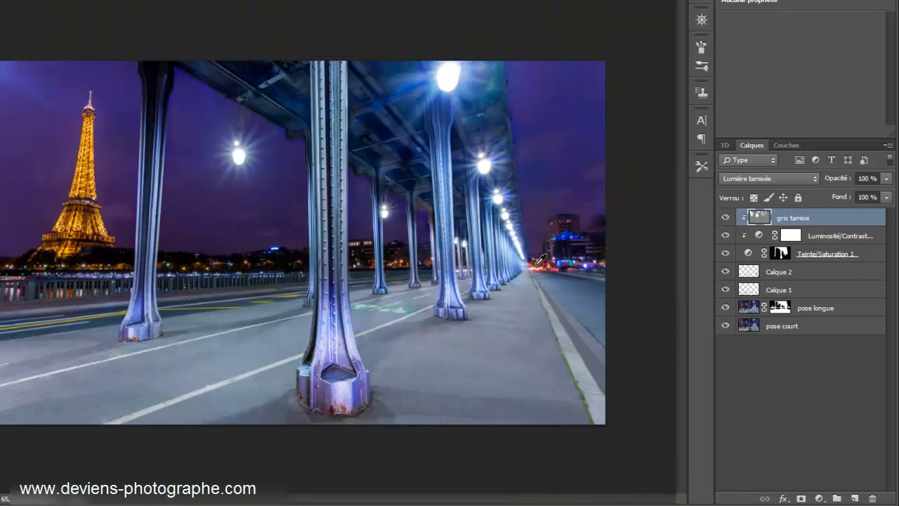
Step: Compare the image with and without "gris tamise", and the full retouch against the "pose court" layer alone
scroll(555, 211, "up", 3)
scroll(555, 205, "down", 1)
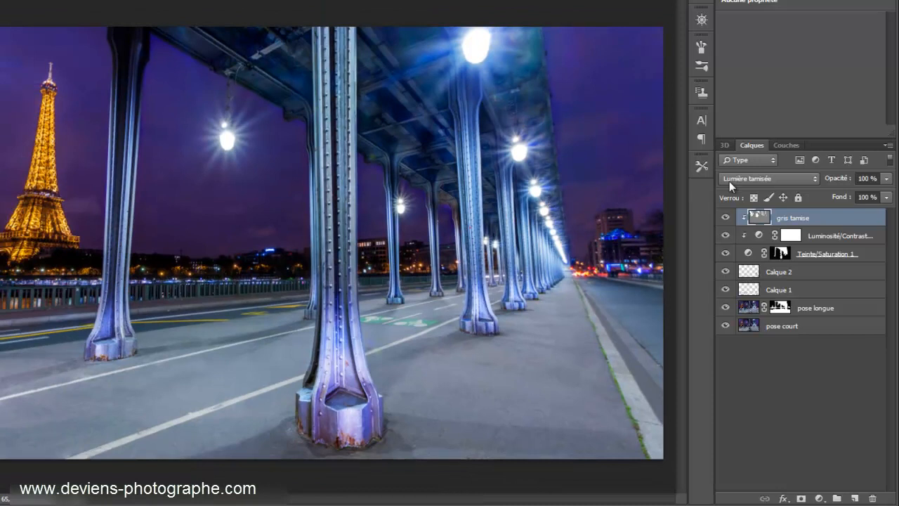
left_click(727, 219)
left_click(727, 220)
left_click(727, 219)
left_click(727, 219)
left_click(727, 219)
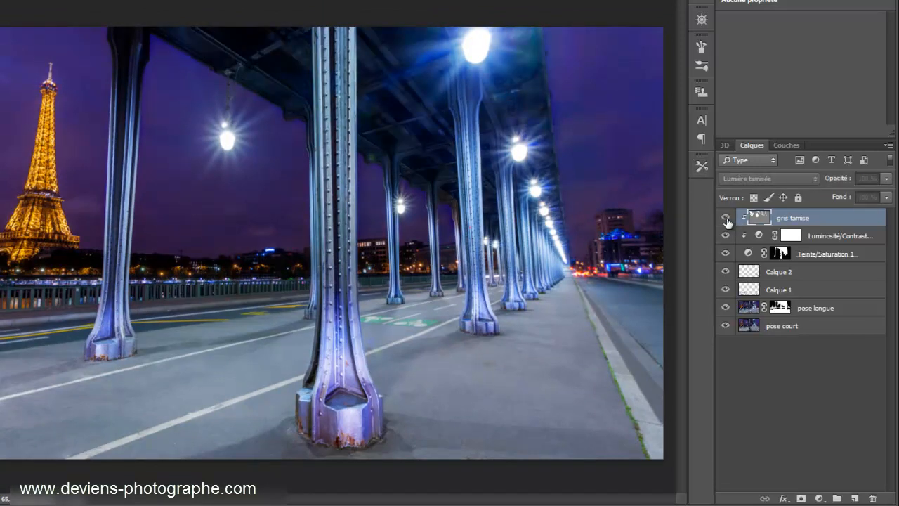
left_click(727, 219)
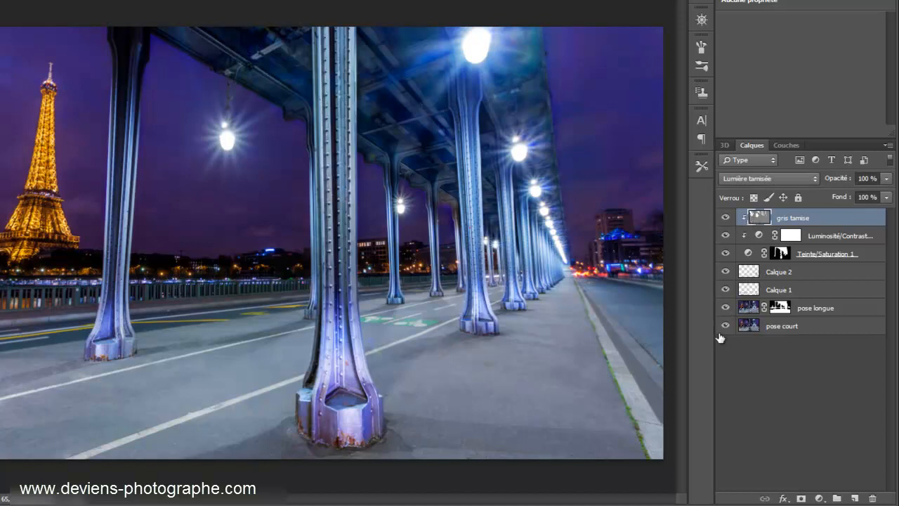
left_click(725, 326, "alt")
left_click(724, 326, "alt")
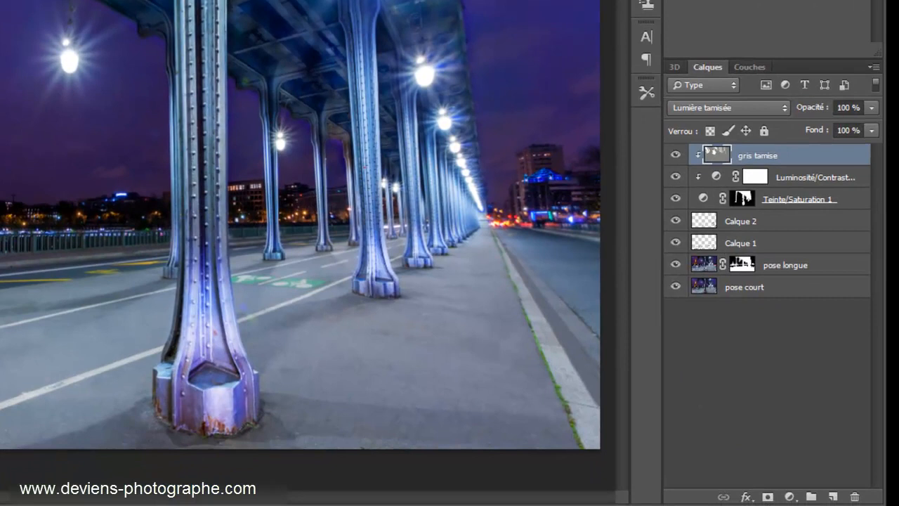
Step: Add a new empty layer on top for retouching the sky flare beside the Eiffel Tower
left_click(835, 497)
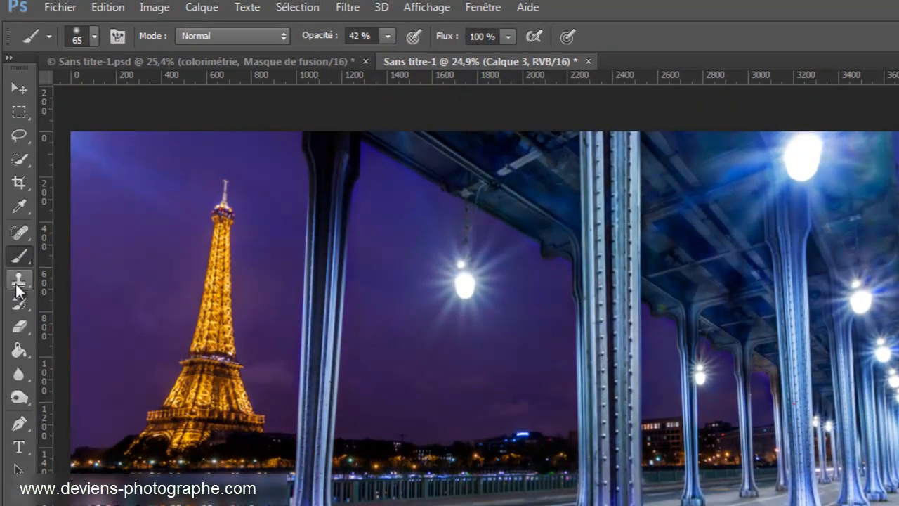
scroll(78, 161, "up", 5)
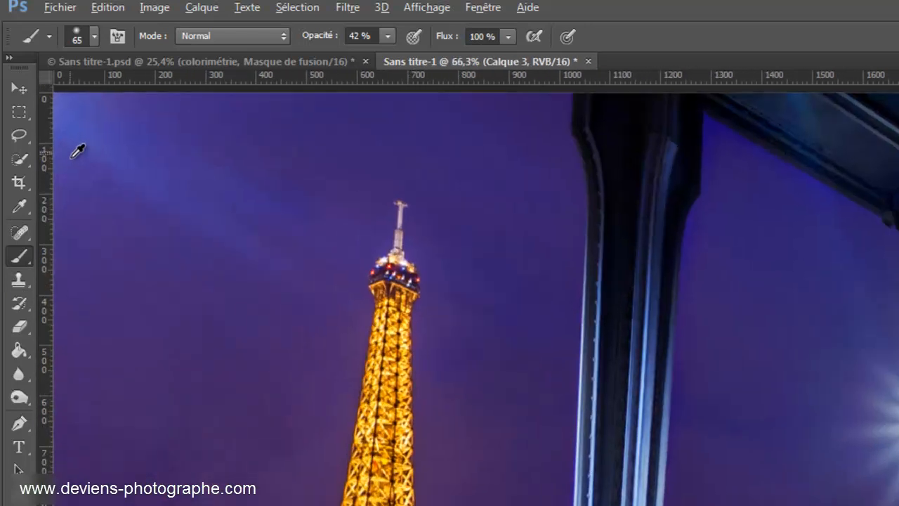
left_click_drag(156, 281, 436, 281)
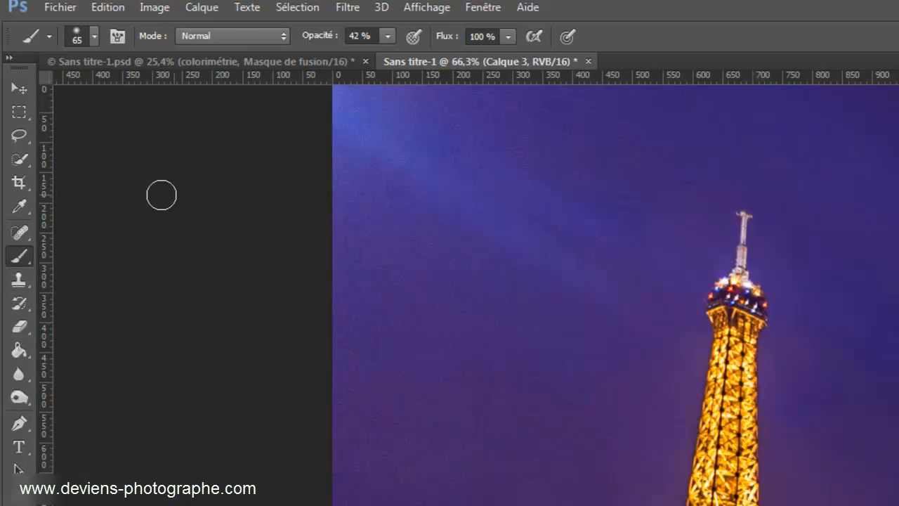
Step: Try to remove the blue sky flare with a content-aware Spot Healing Brush of about 307 px, and undo it
left_click(22, 233)
left_click_drag(451, 248, 517, 241)
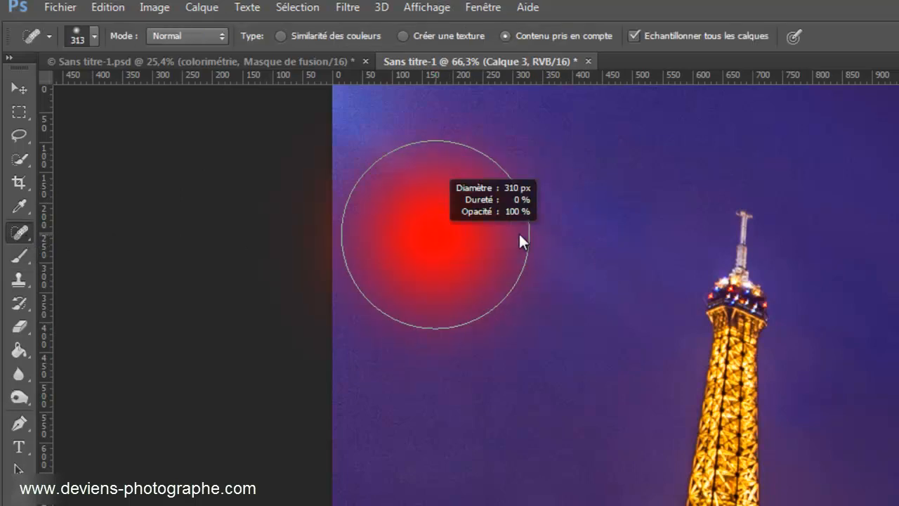
left_click(388, 131)
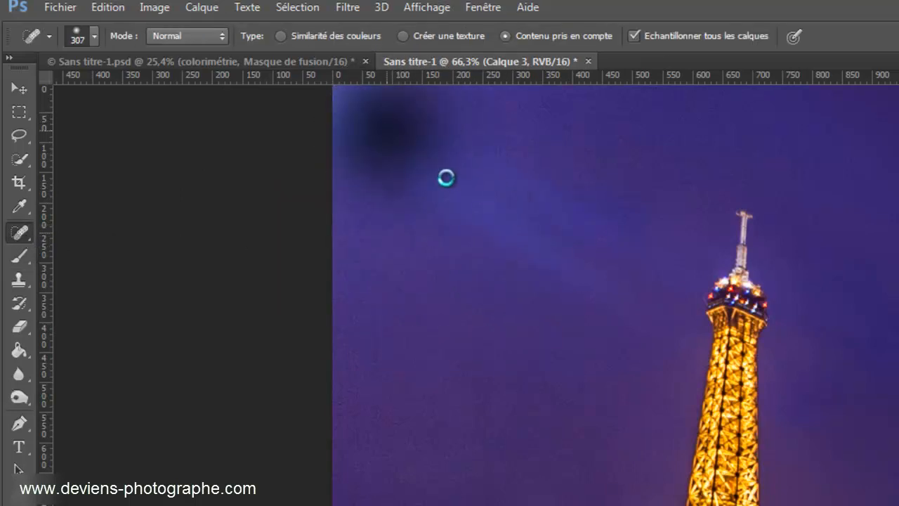
left_click(478, 201)
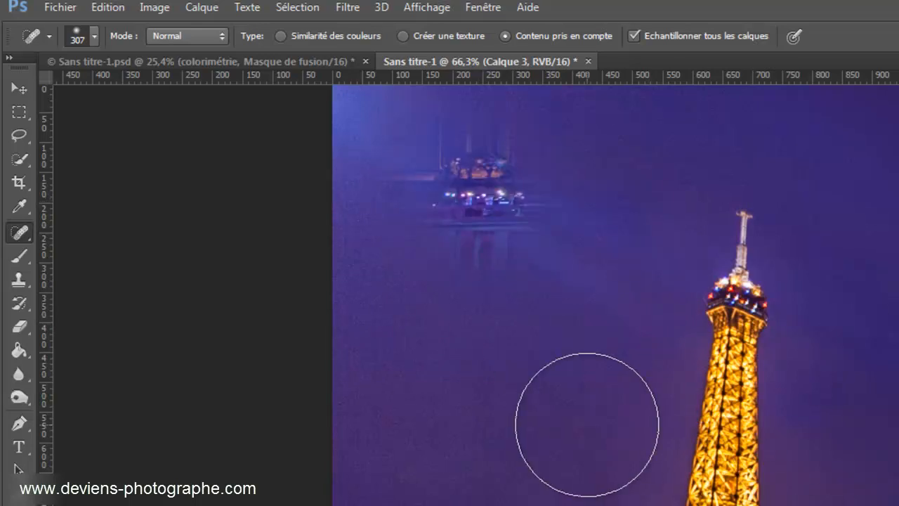
key("ctrl+z")
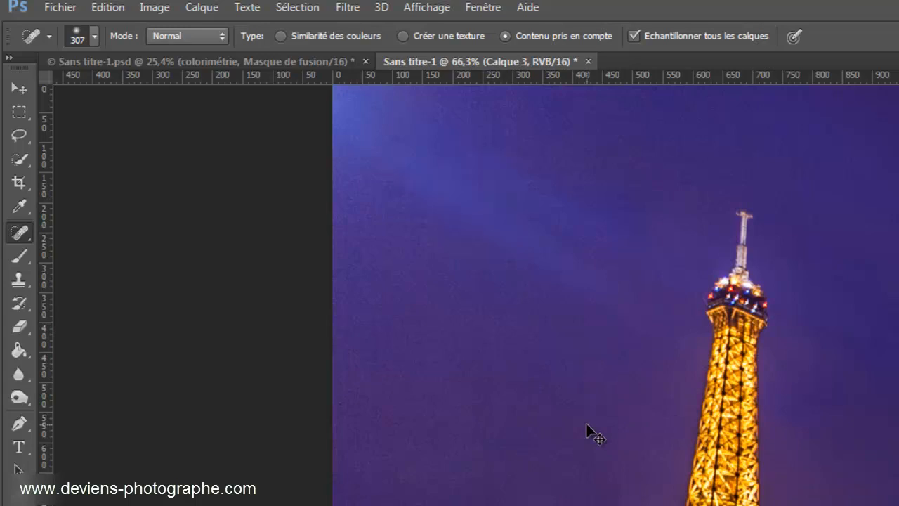
Step: Clone plain sky over the lower edge of the blue flare with a 103 px Clone Stamp, undoing the last stroke
left_click(19, 279)
mouse_move(478, 340)
left_mouse_down()
mouse_move(448, 349)
mouse_move(482, 349)
mouse_move(467, 351)
mouse_move(488, 376)
left_mouse_up()
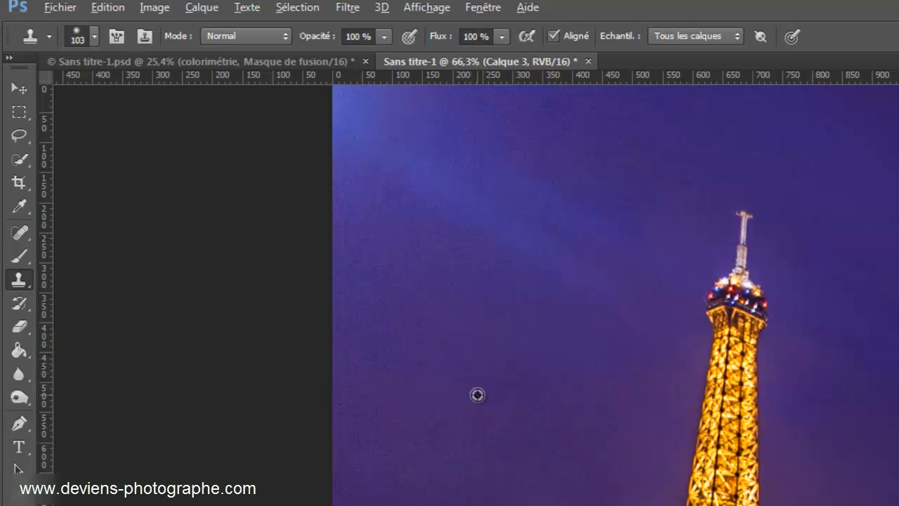
left_click(524, 363, "alt")
mouse_move(562, 304)
left_mouse_down()
mouse_move(440, 222)
mouse_move(403, 223)
mouse_move(352, 183)
left_mouse_up()
left_click(475, 355, "alt")
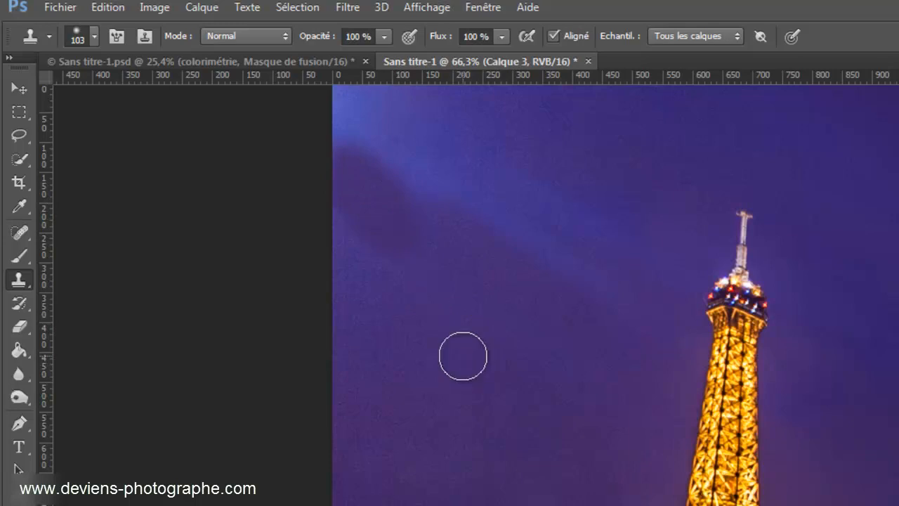
key("ctrl+z")
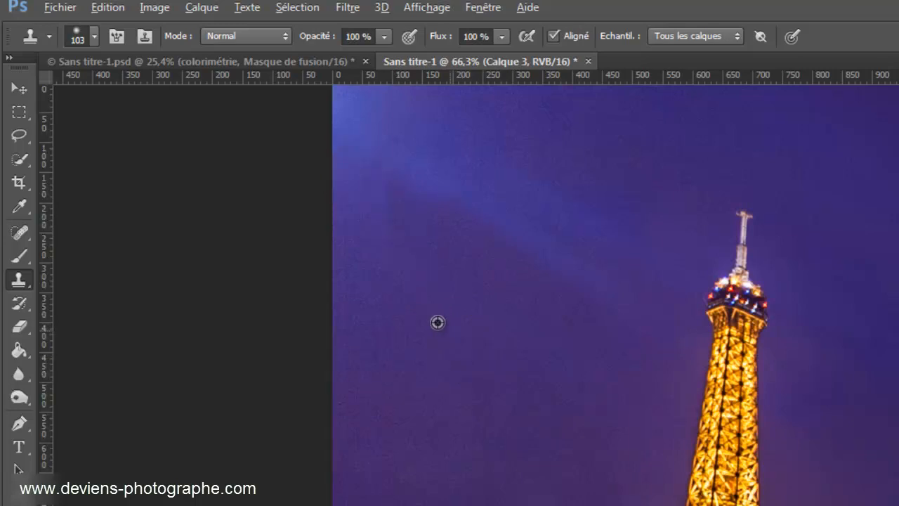
Step: Clone clean sky sampled from both sides of the flare over its lower and upper edges
left_click(393, 292, "alt")
mouse_move(389, 232)
left_mouse_down()
mouse_move(353, 197)
mouse_move(416, 266)
mouse_move(494, 319)
mouse_move(496, 273)
left_mouse_up()
left_click(609, 138, "alt")
mouse_move(574, 191)
left_mouse_down()
mouse_move(559, 191)
mouse_move(594, 231)
mouse_move(606, 219)
left_mouse_up()
left_click(586, 137, "alt")
mouse_move(485, 143)
left_mouse_down()
mouse_move(414, 117)
mouse_move(475, 137)
left_mouse_up()
left_click(585, 175, "alt")
mouse_move(392, 107)
left_mouse_down()
mouse_move(414, 96)
mouse_move(342, 71)
mouse_move(507, 113)
mouse_move(485, 126)
left_mouse_up()
left_click(548, 140, "alt")
Step: Clone clean sky over the remaining blue flare, from the image corner down toward the Eiffel Tower, with the 103 px Clone Stamp
left_click(369, 227, "alt")
mouse_move(347, 189)
left_mouse_down()
mouse_move(360, 171)
mouse_move(328, 102)
mouse_move(389, 166)
left_mouse_up()
left_click(407, 252, "alt")
left_click_drag(367, 124, 468, 217)
left_click_drag(430, 186, 541, 255)
left_click(468, 291, "alt")
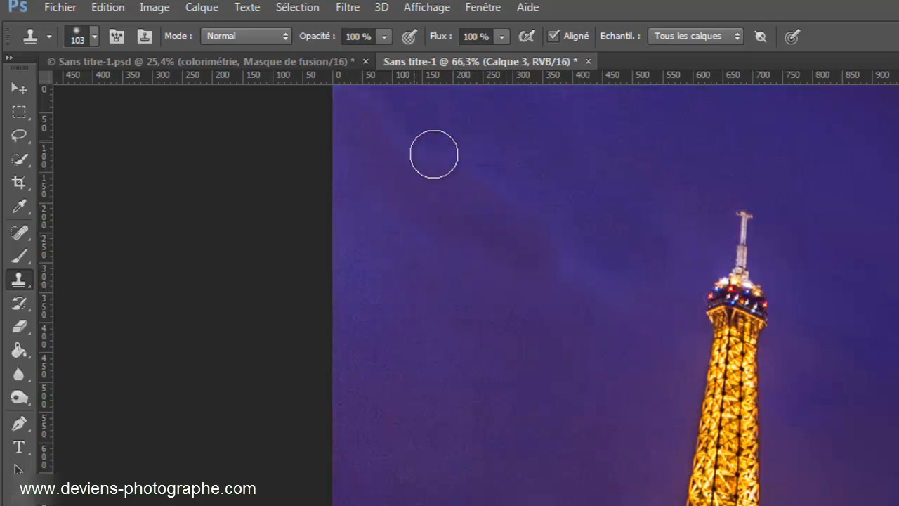
left_click_drag(558, 269, 536, 224)
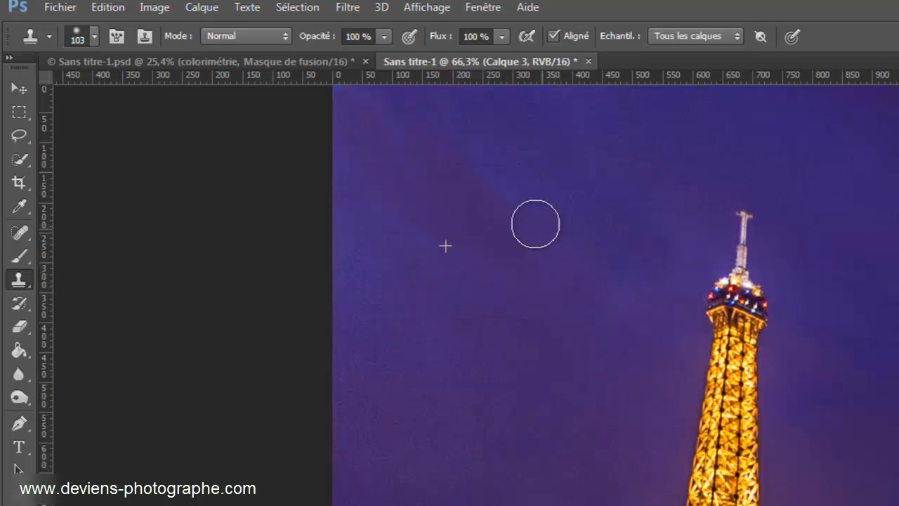
Step: Heal the cloned sky band with a 178 px content-aware Spot Healing Brush, undoing the last stroke
scroll(440, 324, "down", 3)
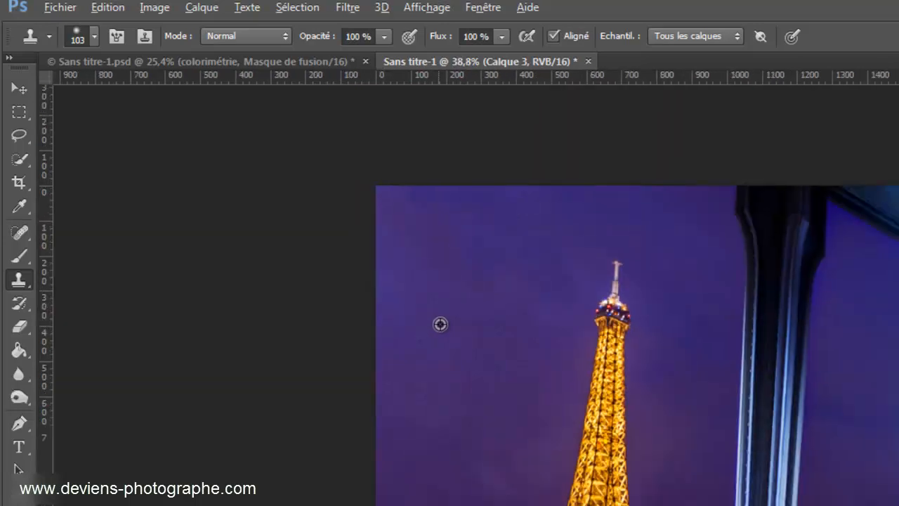
scroll(504, 338, "up", 2)
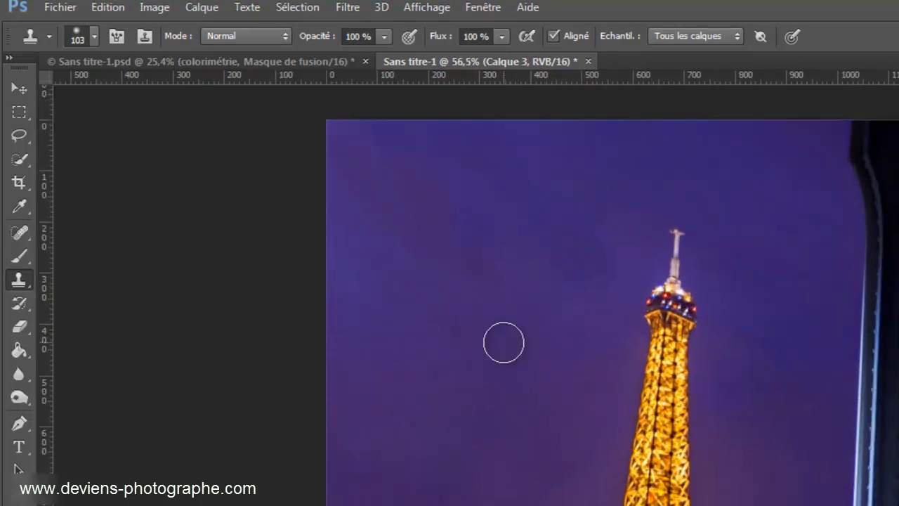
left_click(19, 233)
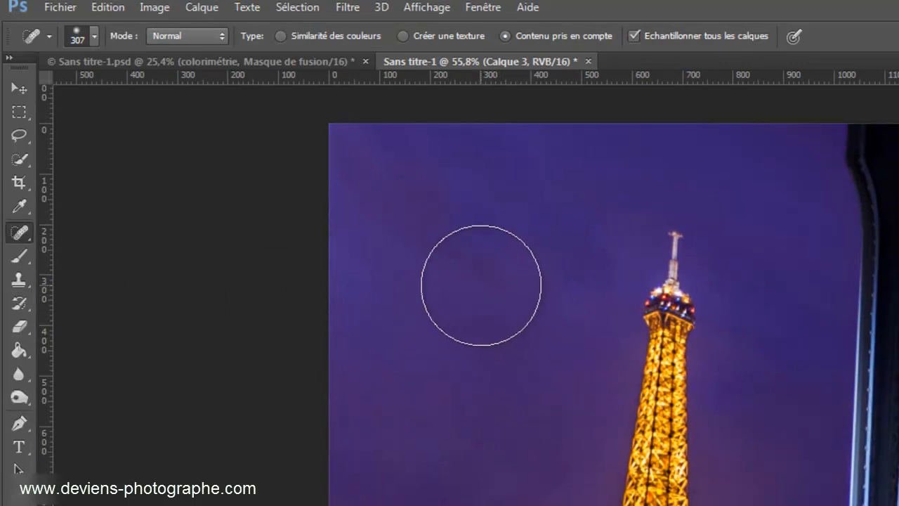
left_click_drag(483, 285, 449, 284, "alt")
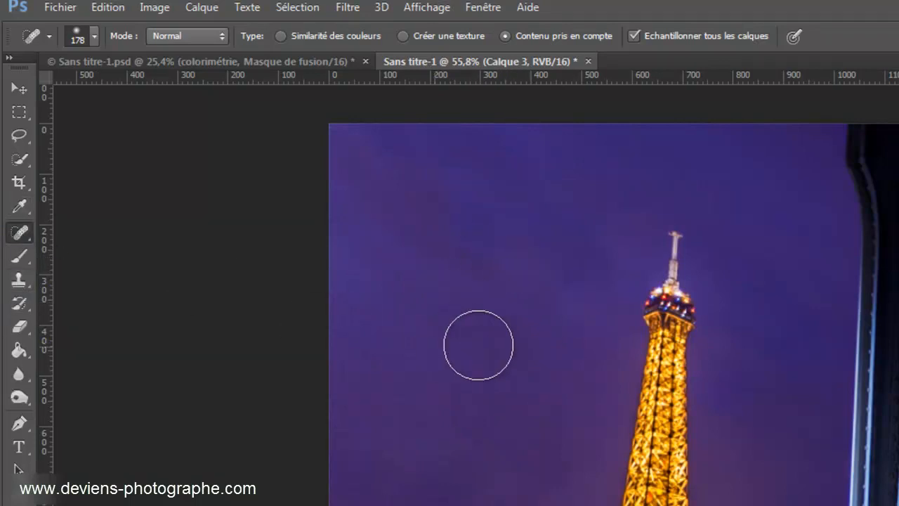
left_click(500, 274)
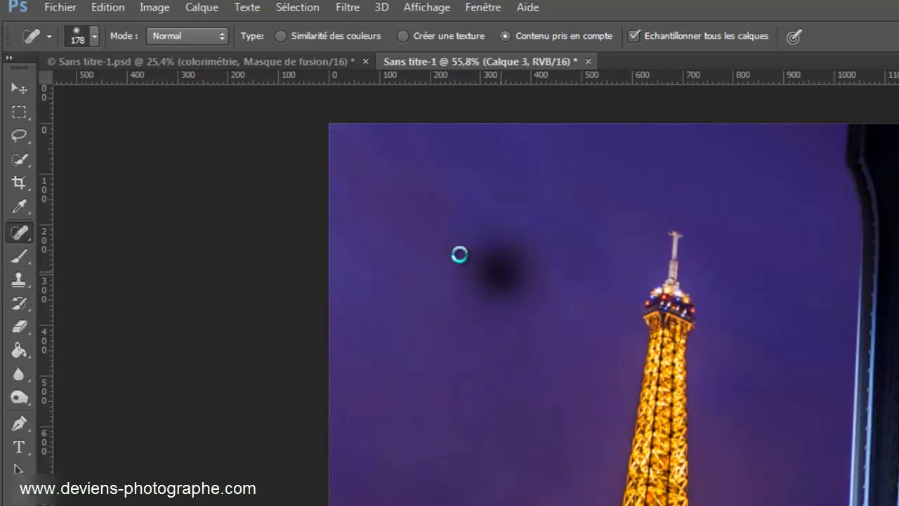
left_click_drag(520, 298, 263, 84)
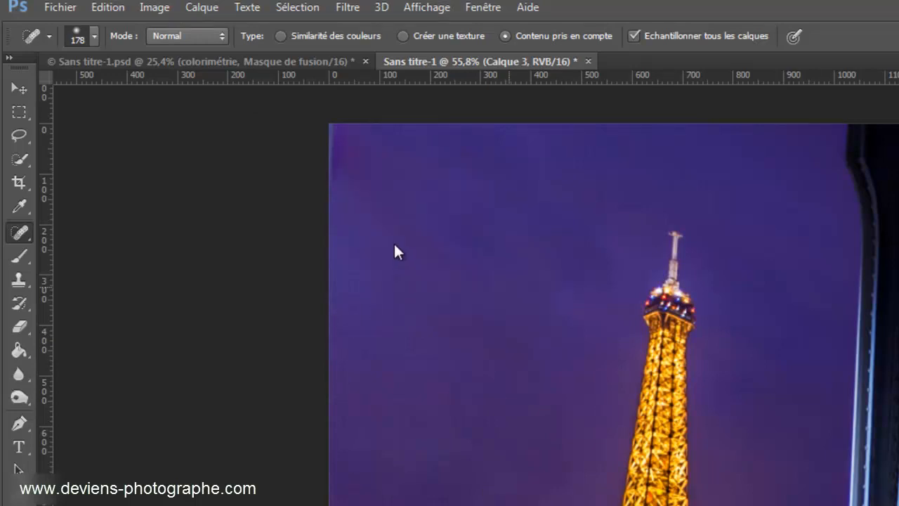
mouse_move(398, 237)
left_mouse_down()
mouse_move(374, 206)
mouse_move(401, 263)
left_mouse_up()
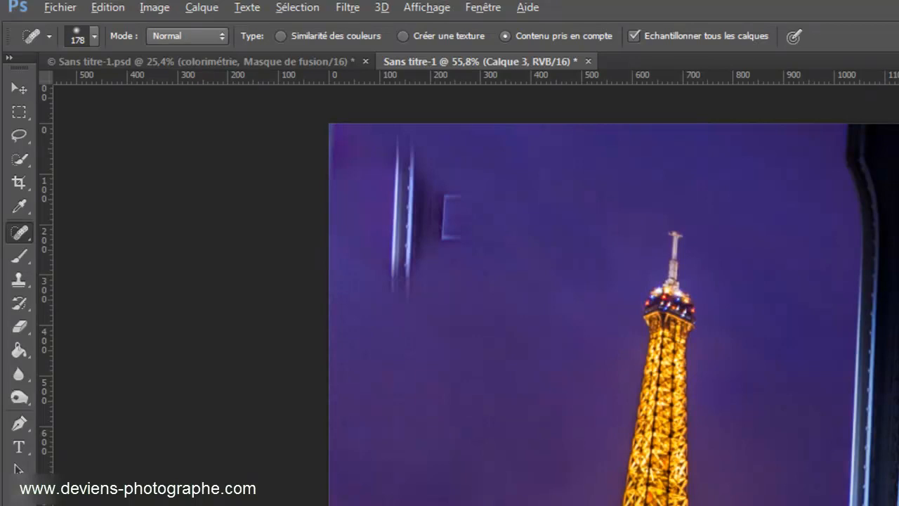
key("ctrl+z")
Step: Heal the remaining uneven sky patches in the upper corner and beside the Eiffel Tower's spire with the 178 px Spot Healing Brush
left_click(392, 247)
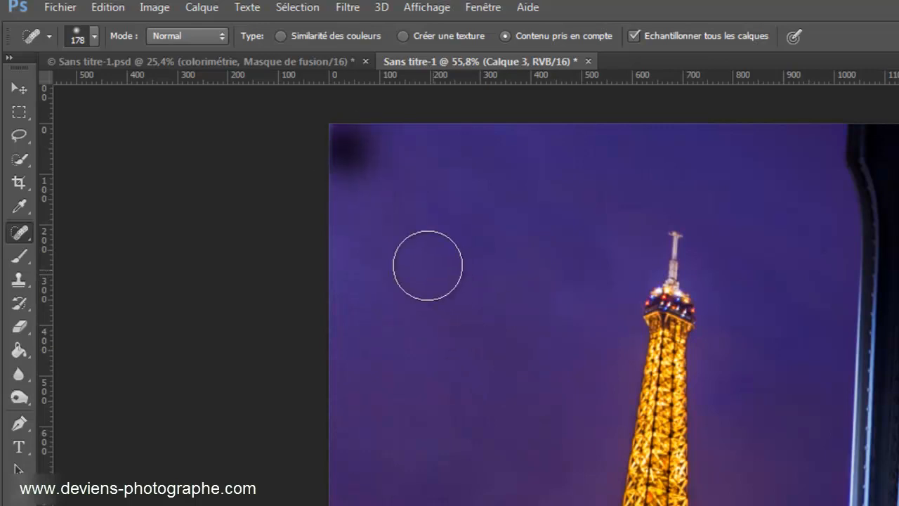
left_click(369, 166)
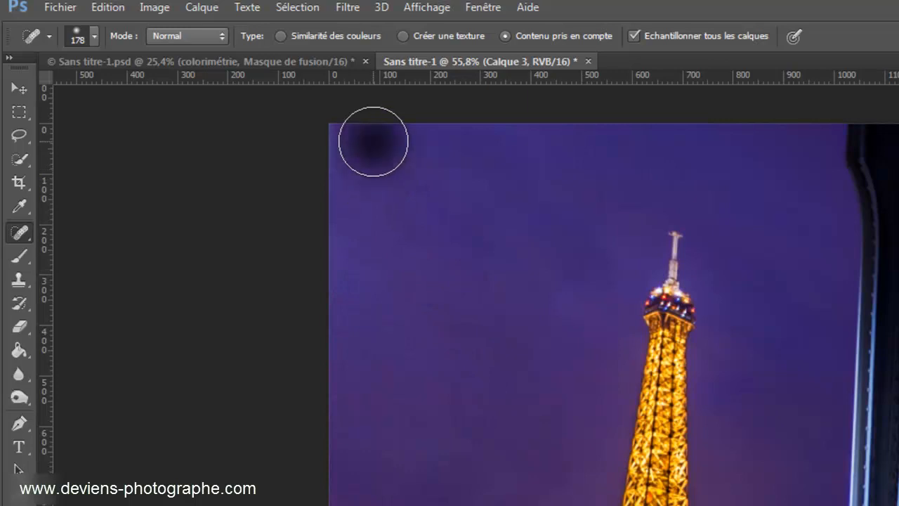
left_click(555, 297)
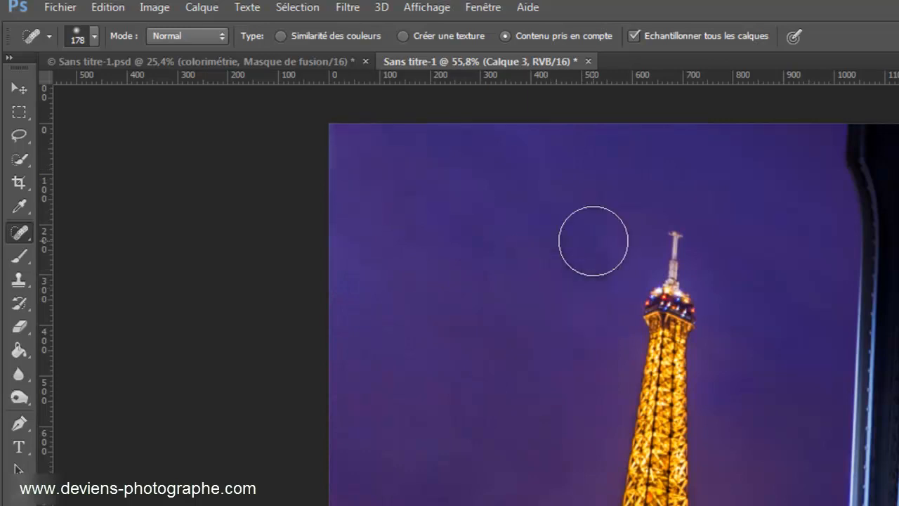
left_click(591, 241)
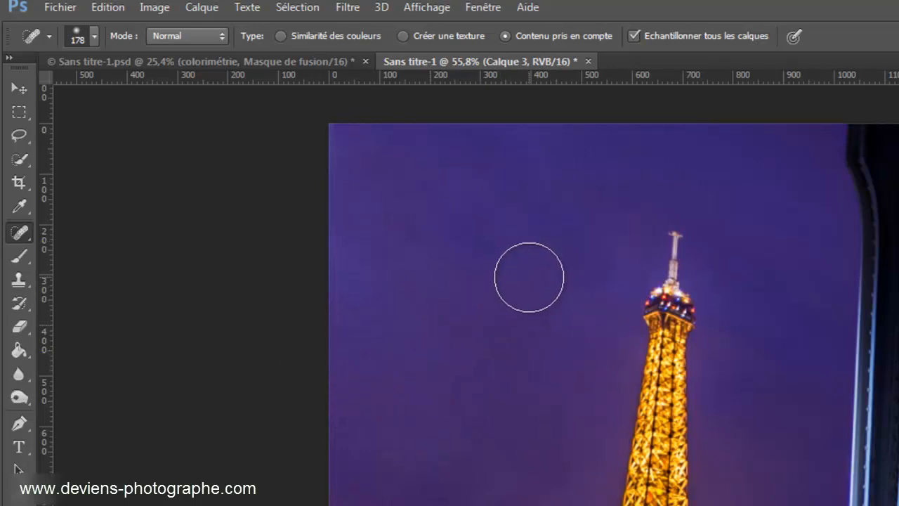
left_click(529, 276)
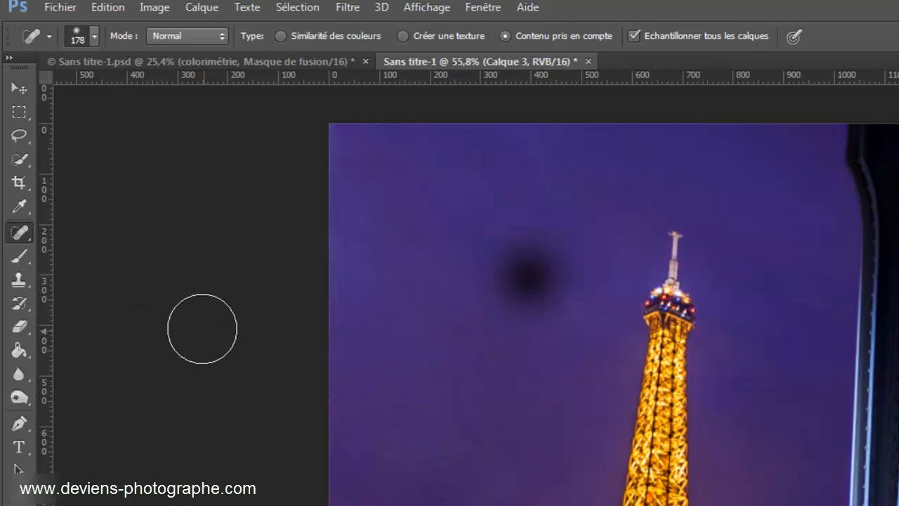
left_click(507, 242)
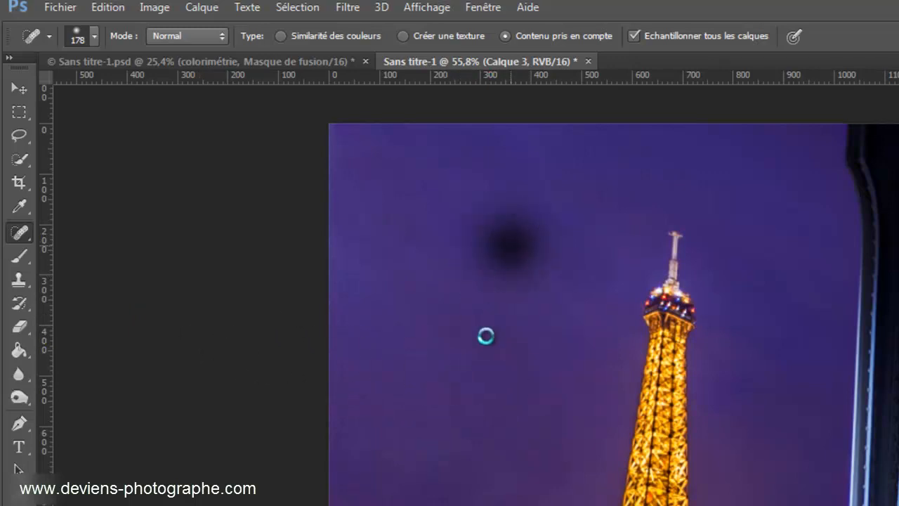
Step: Try adjusting the clipped gris tamise layer's opacity, and add a second grey soft-light layer named gris tamise above Calque 3
scroll(472, 421, "down", 5)
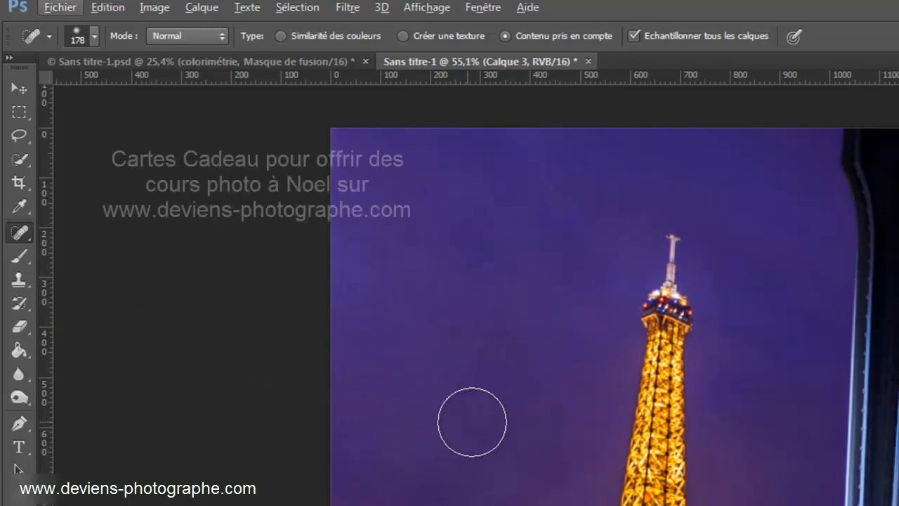
scroll(560, 420, "up", 2)
scroll(805, 457, "up", 3)
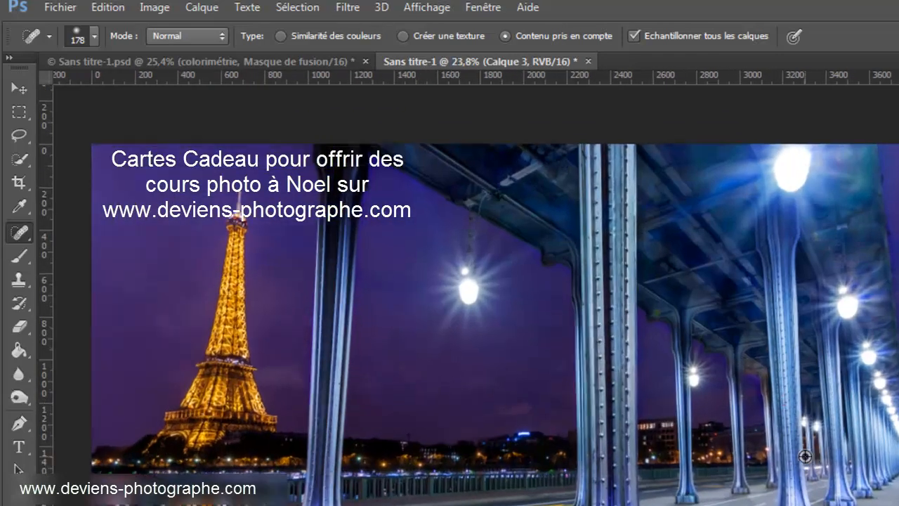
scroll(805, 456, "down", 1)
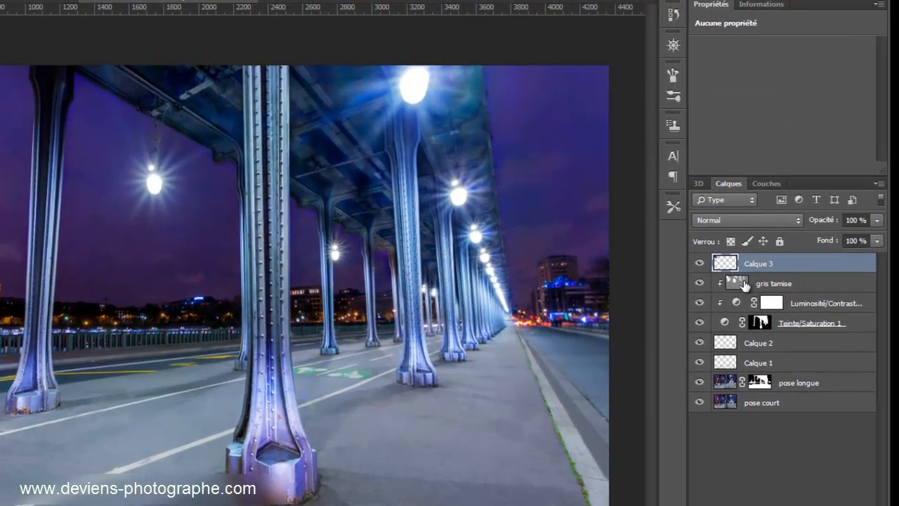
left_click(895, 265)
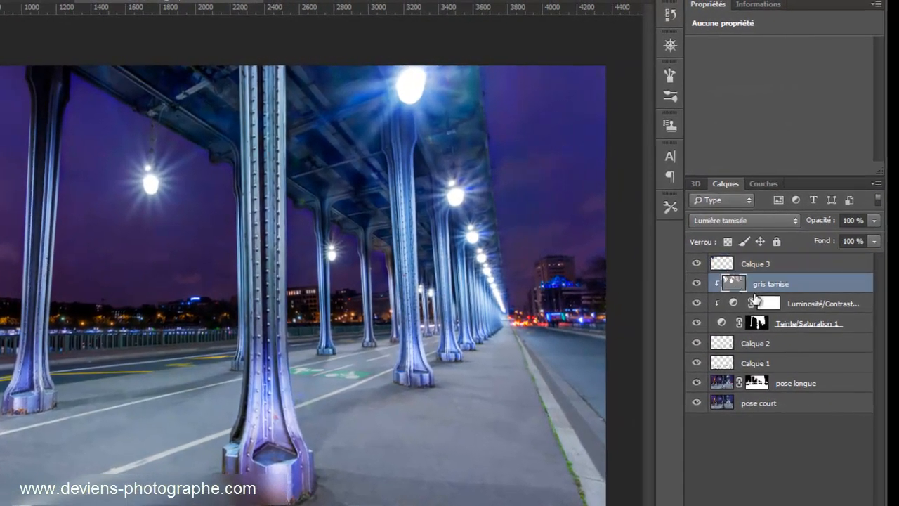
left_click_drag(829, 223, 818, 222)
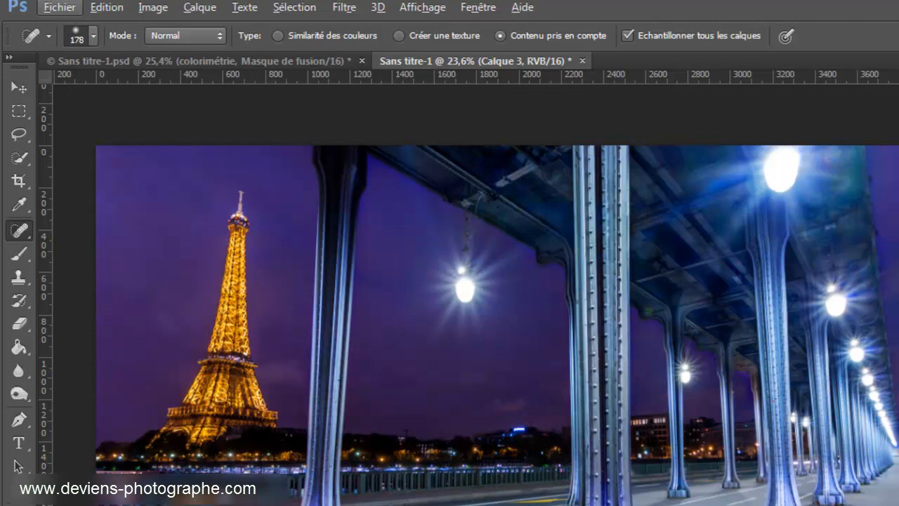
key("Return")
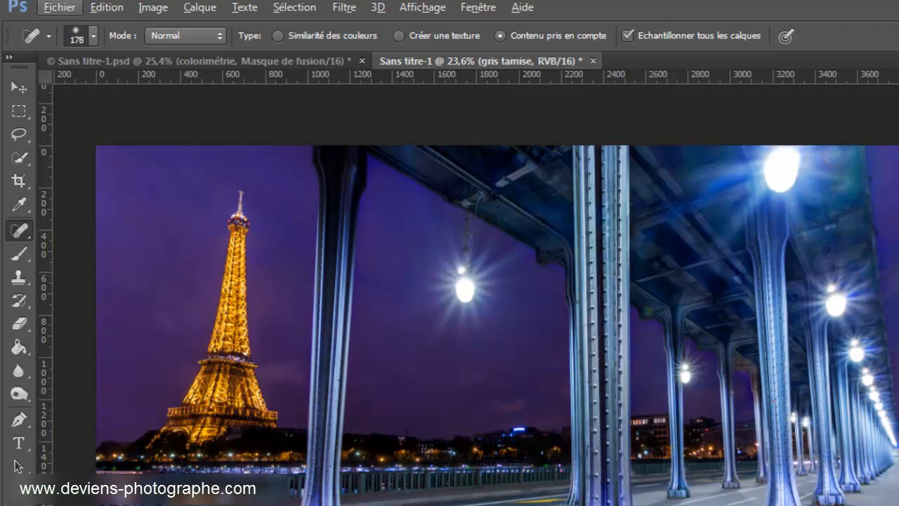
Step: Try painting a light streak from the sky corner to the tower's top with a 65 px brush at 42% opacity, undoing each attempt
scroll(145, 190, "up", 3)
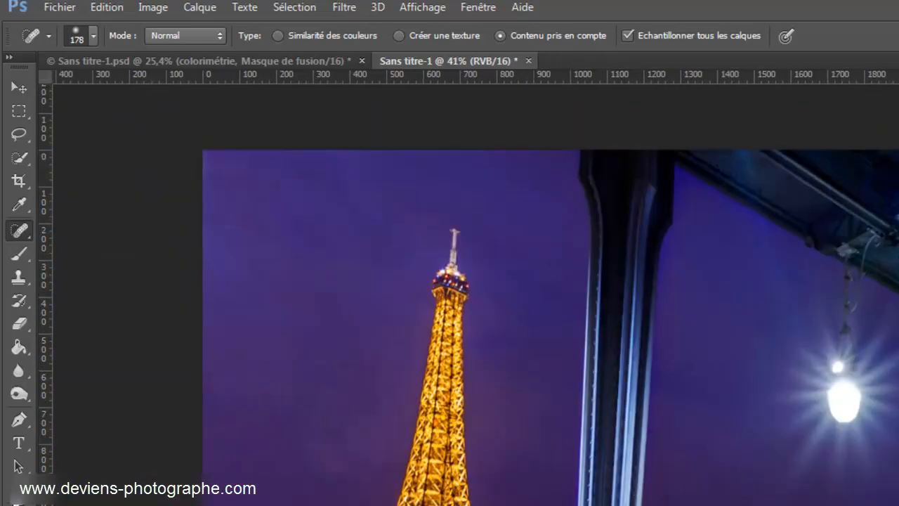
left_click(19, 253)
left_click_drag(707, 352, 608, 246)
key("Return")
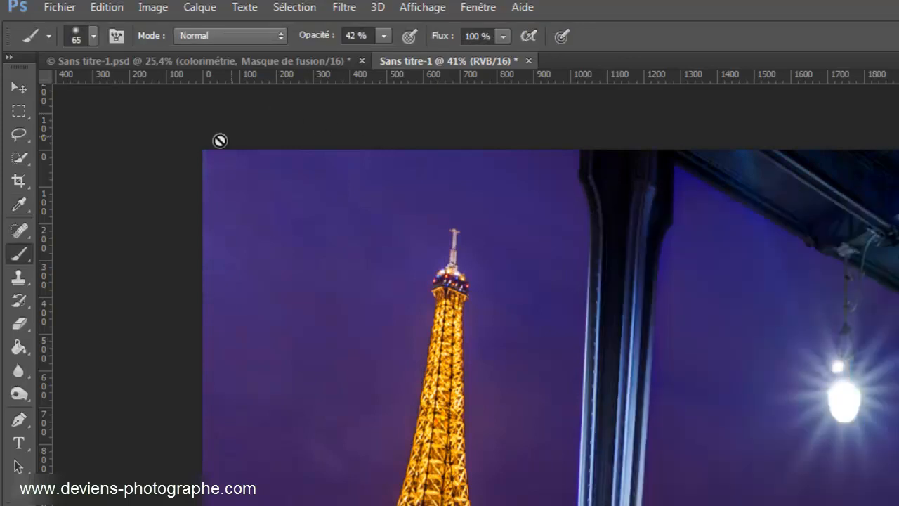
left_click(208, 169)
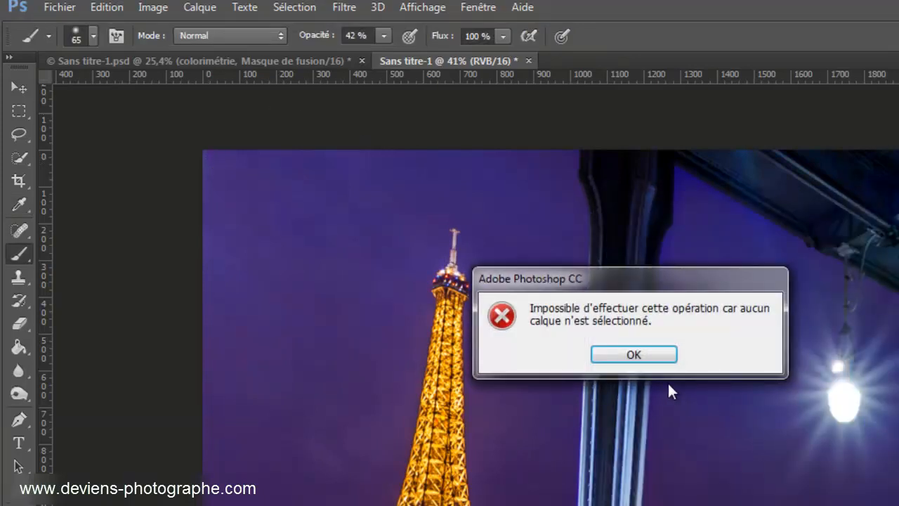
left_click(634, 355)
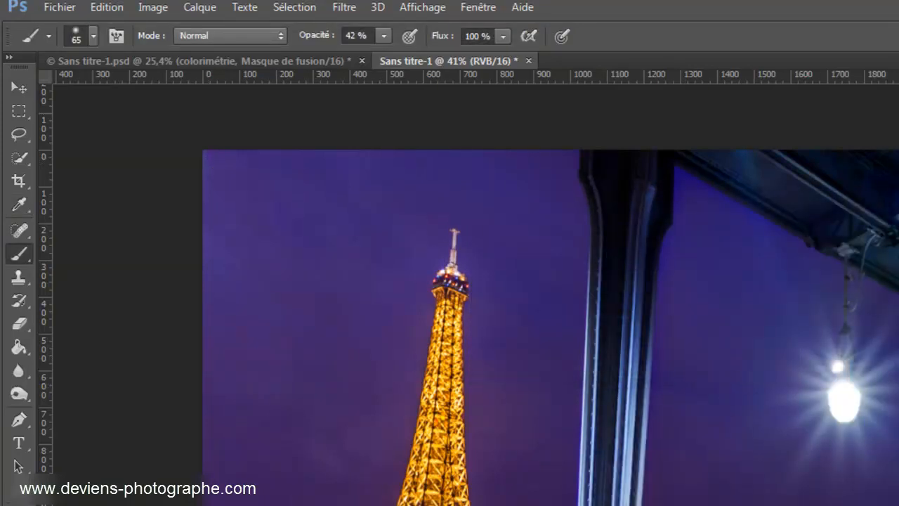
mouse_move(193, 143)
left_mouse_down()
mouse_move(386, 262)
mouse_move(405, 297)
left_mouse_up()
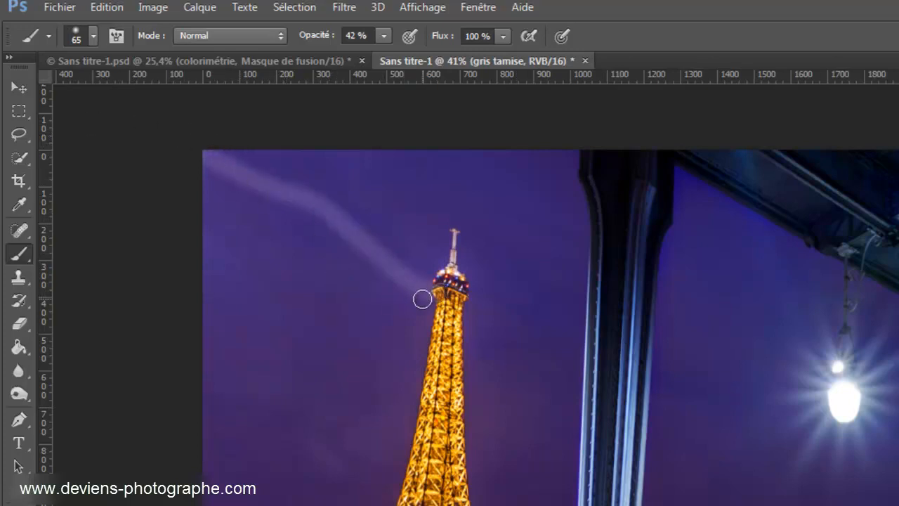
key("ctrl+z")
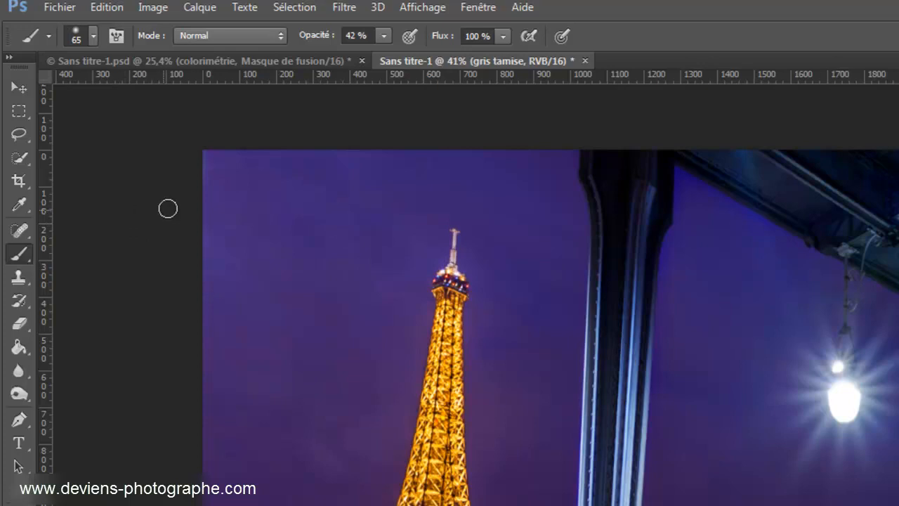
mouse_move(207, 155)
left_mouse_down()
mouse_move(263, 200)
mouse_move(378, 238)
mouse_move(449, 284)
left_mouse_up()
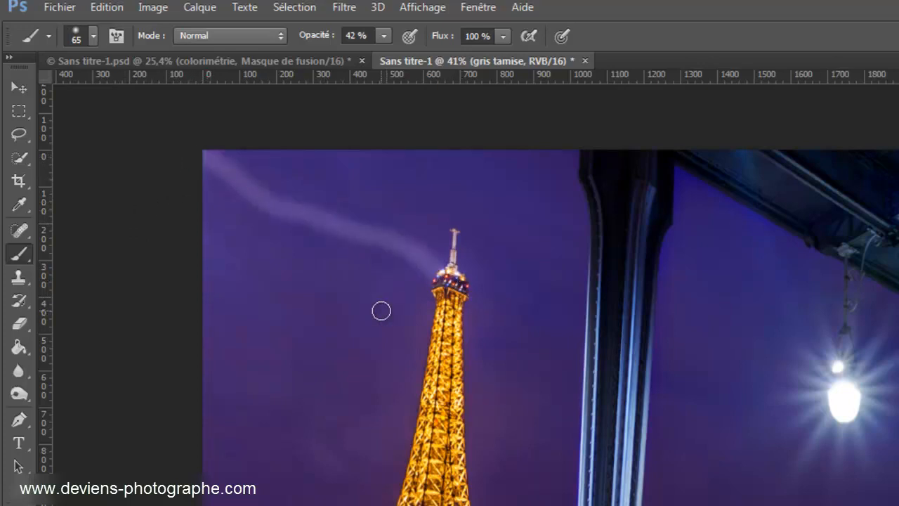
key("ctrl+z")
Step: Delete the extra gris tamise layer above Calque 3
scroll(398, 326, "down", 5)
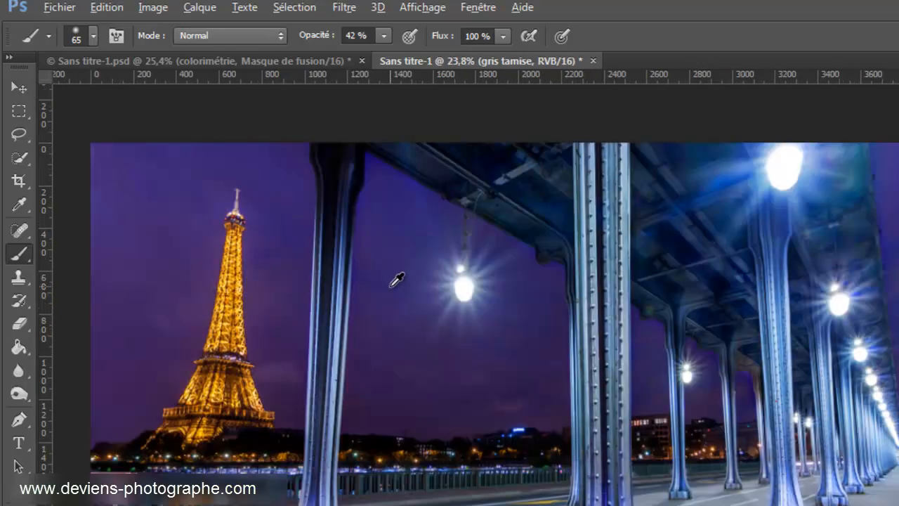
scroll(393, 287, "up", 3)
scroll(399, 285, "down", 1)
scroll(193, 335, "up", 1)
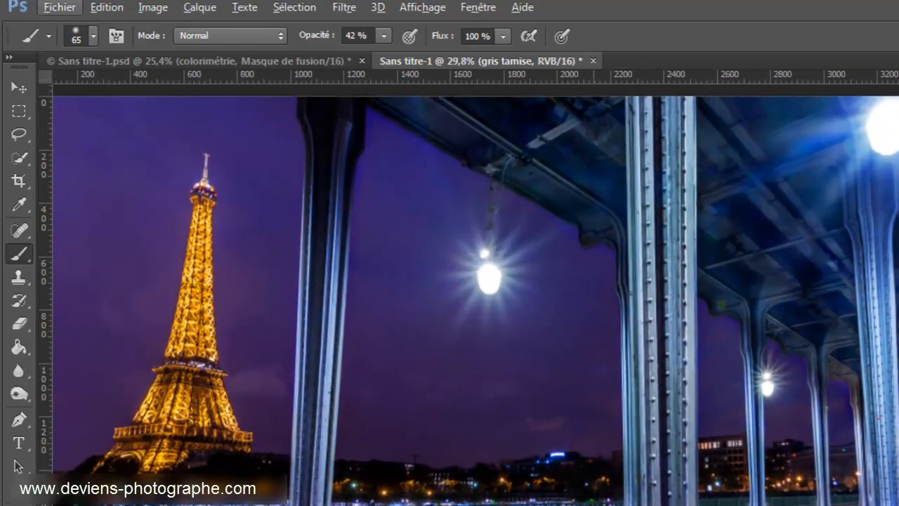
scroll(475, 301, "left", 2)
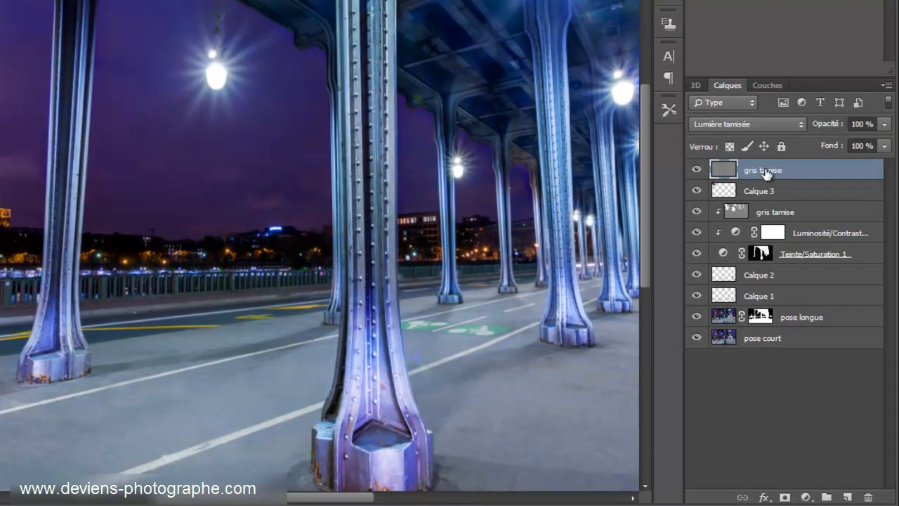
key("Delete")
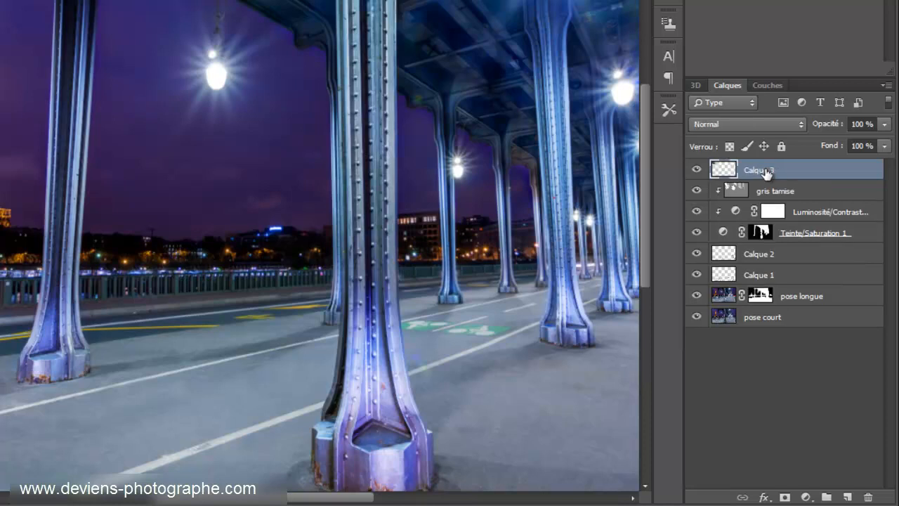
Step: Add a new empty layer, and draw two white diagonal lines from the sky corner through the tower's top toward the distant building
left_click(845, 497)
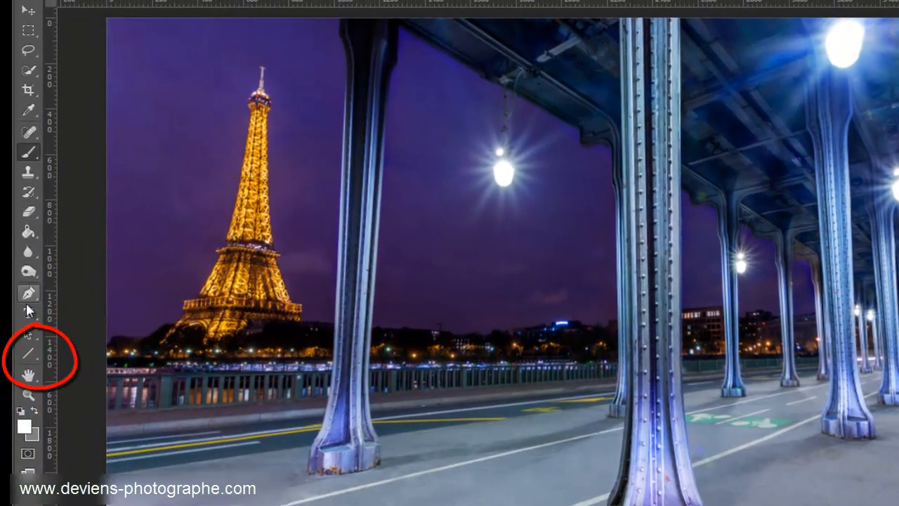
left_click(33, 354)
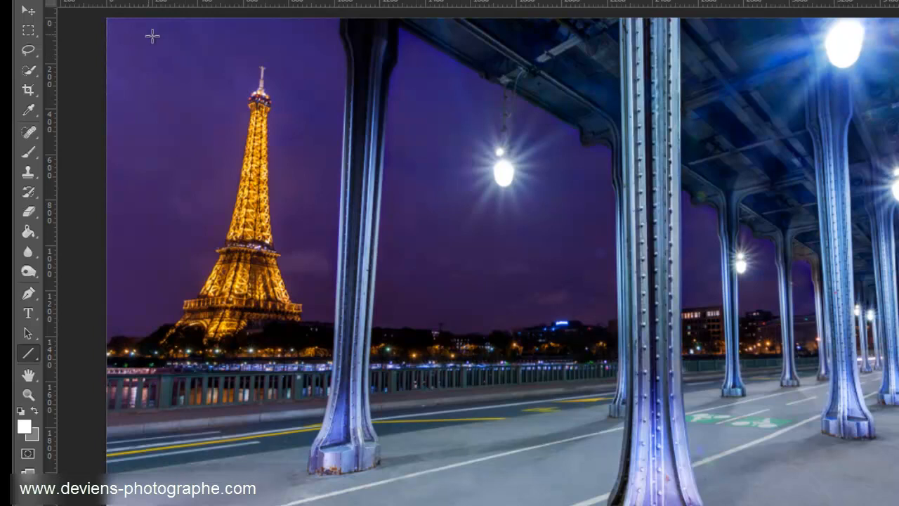
left_click_drag(112, 16, 680, 323)
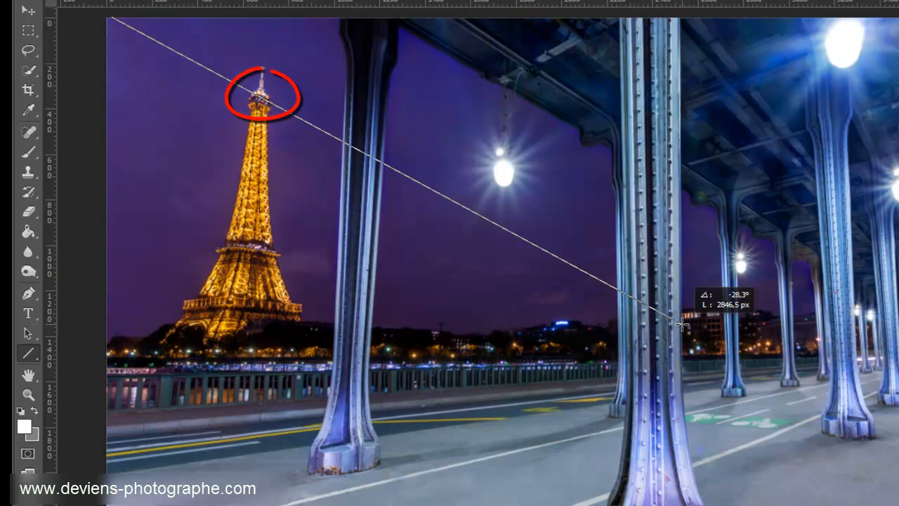
left_click_drag(680, 324, 684, 317)
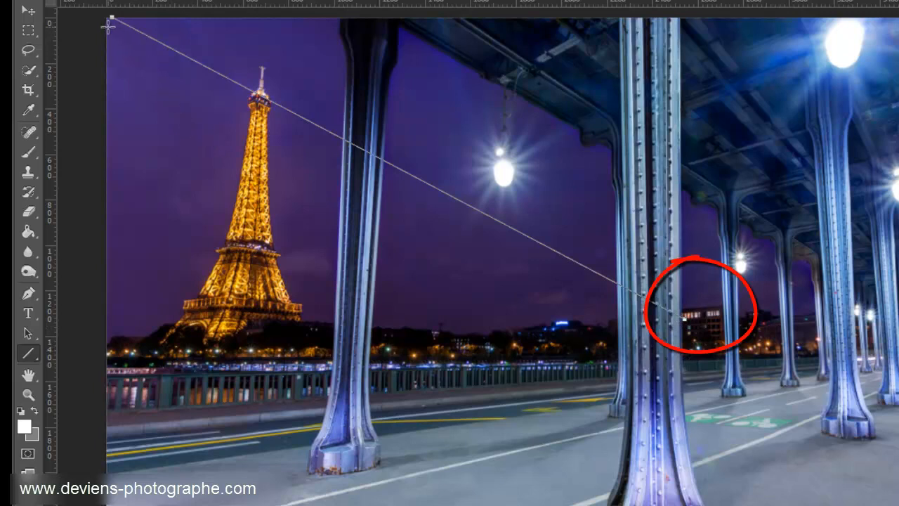
left_click_drag(106, 26, 719, 302)
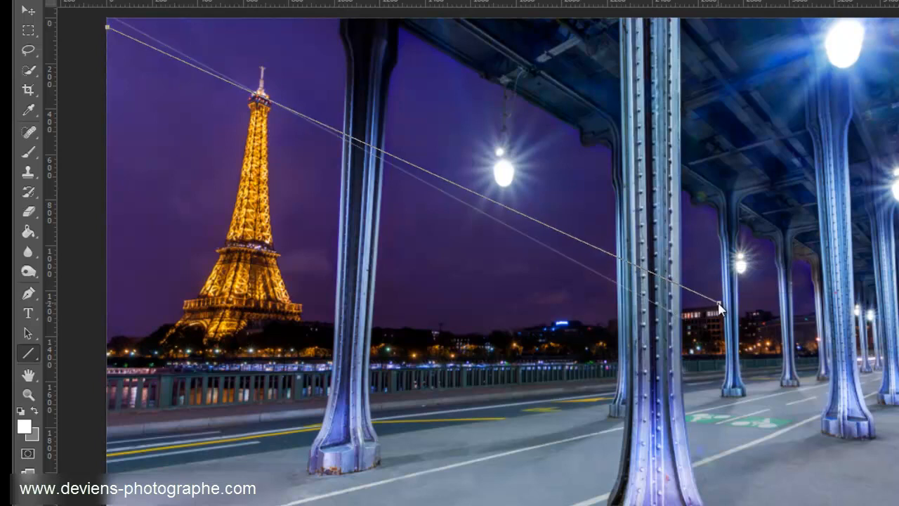
scroll(685, 329, "up", 2)
scroll(694, 323, "up", 2)
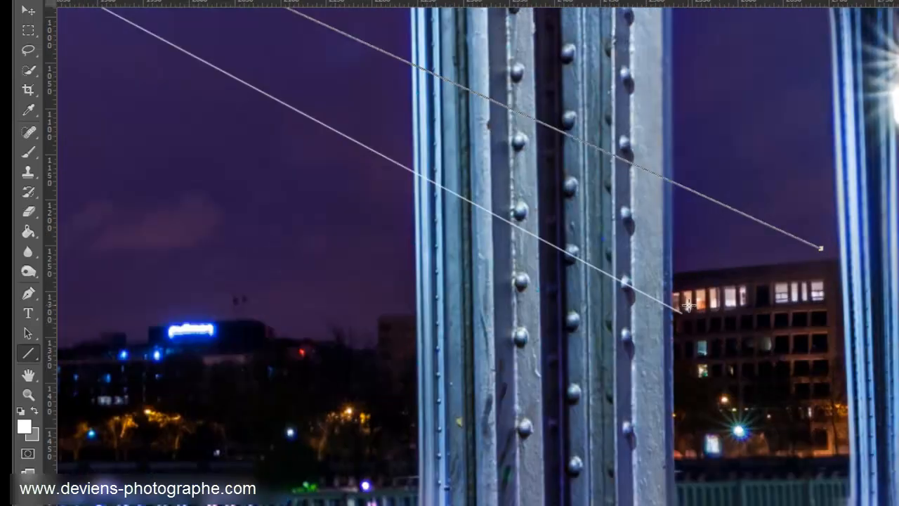